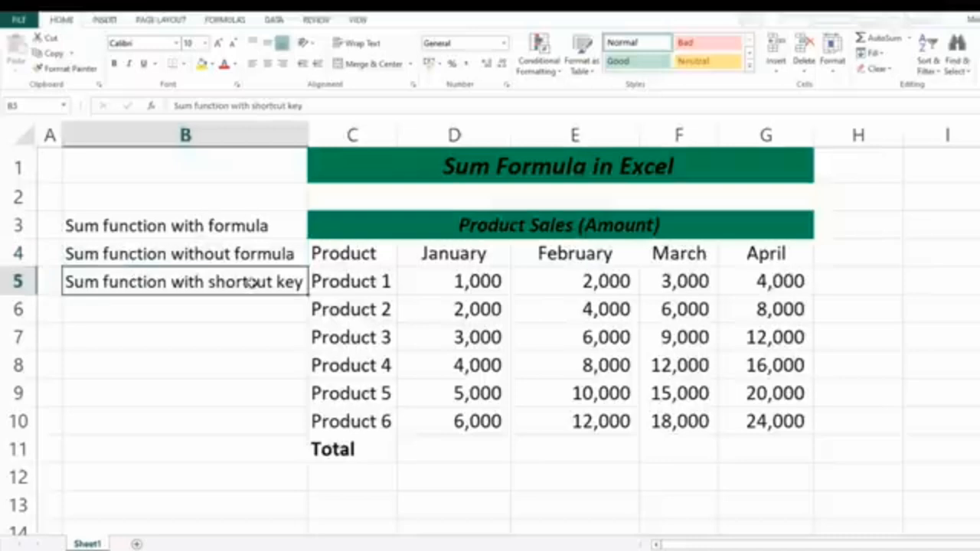
# Step: Review the Product Sales table, including the product names, month headers, sales amounts in D5:G10 and the Total row
pyautogui.click(182, 228)
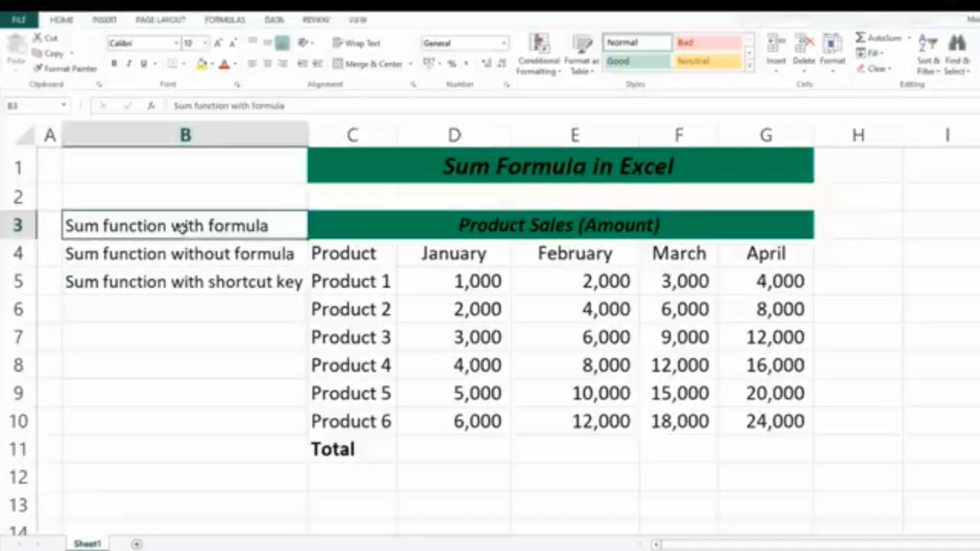
pyautogui.moveTo(360, 227); pyautogui.dragTo(685, 422)
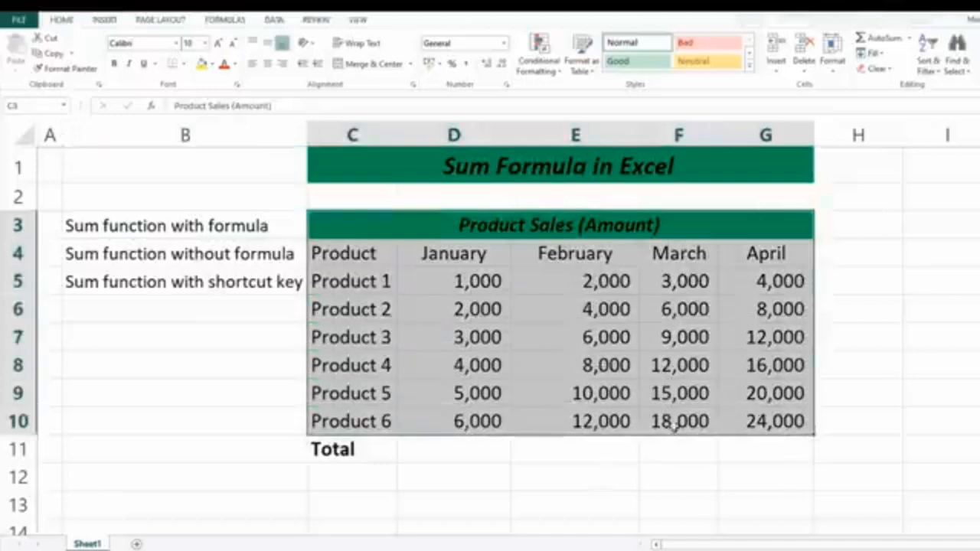
pyautogui.moveTo(351, 255); pyautogui.dragTo(354, 423)
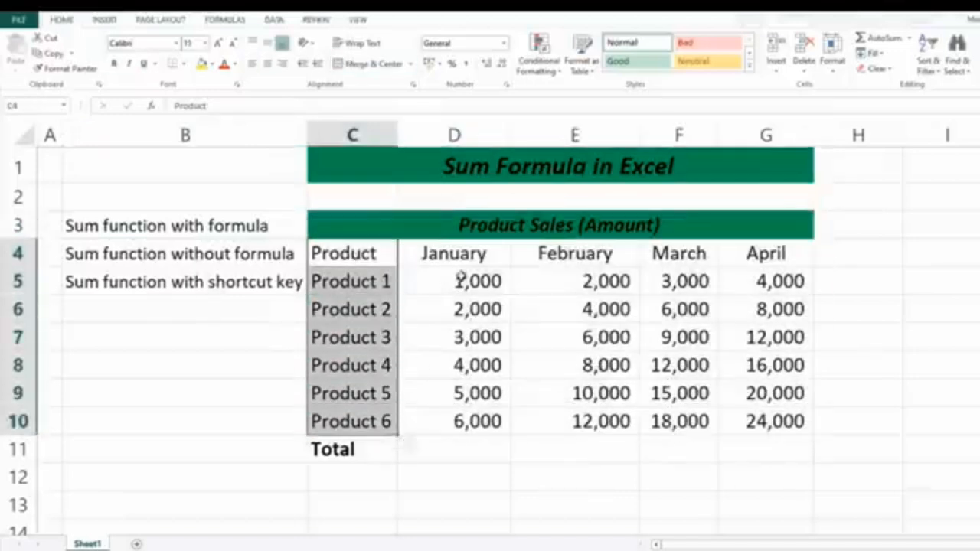
pyautogui.moveTo(455, 257); pyautogui.dragTo(765, 255)
pyautogui.moveTo(460, 280); pyautogui.dragTo(766, 404)
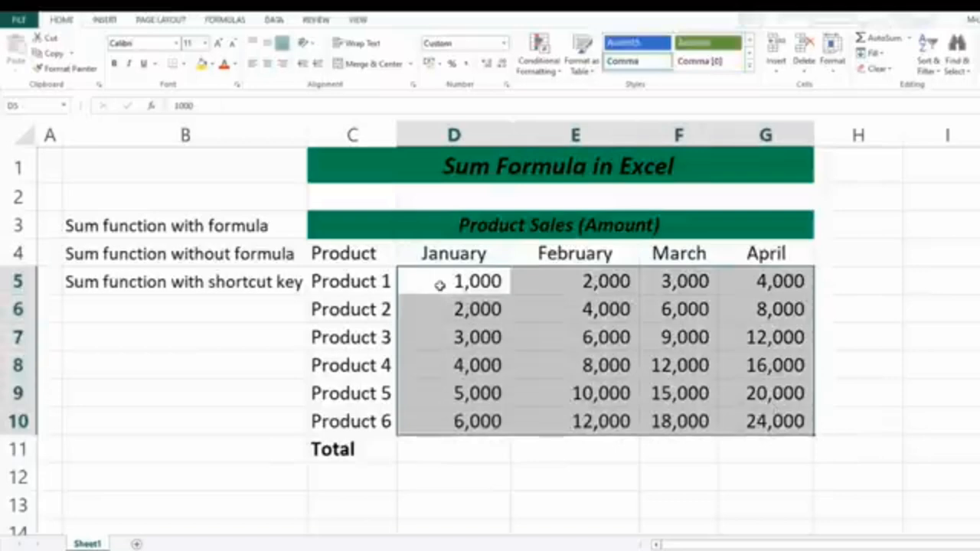
pyautogui.moveTo(440, 285); pyautogui.dragTo(685, 442)
pyautogui.moveTo(460, 451); pyautogui.dragTo(766, 450)
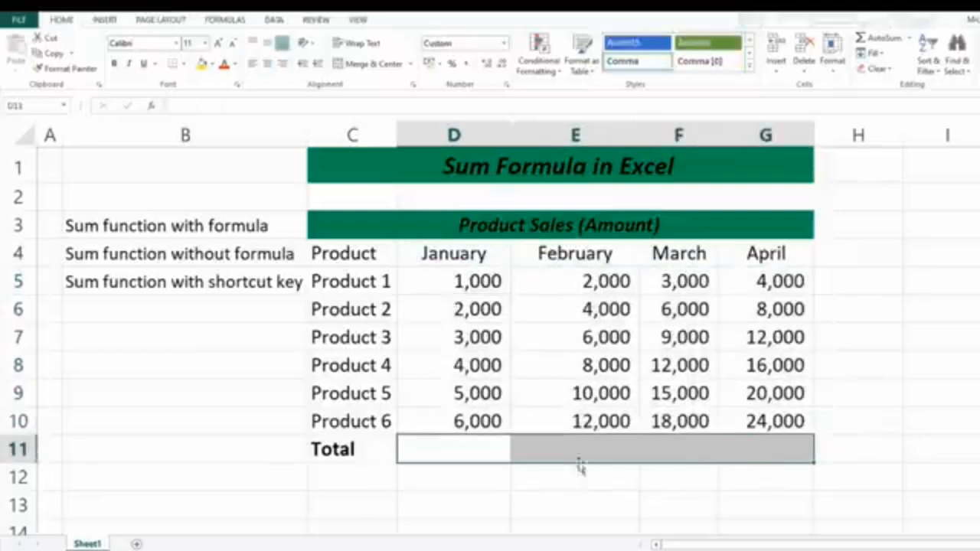
# Step: Total the January sales in D11 with the SUM function over D5:D10, picking the first and last cells individually
pyautogui.click(456, 447)
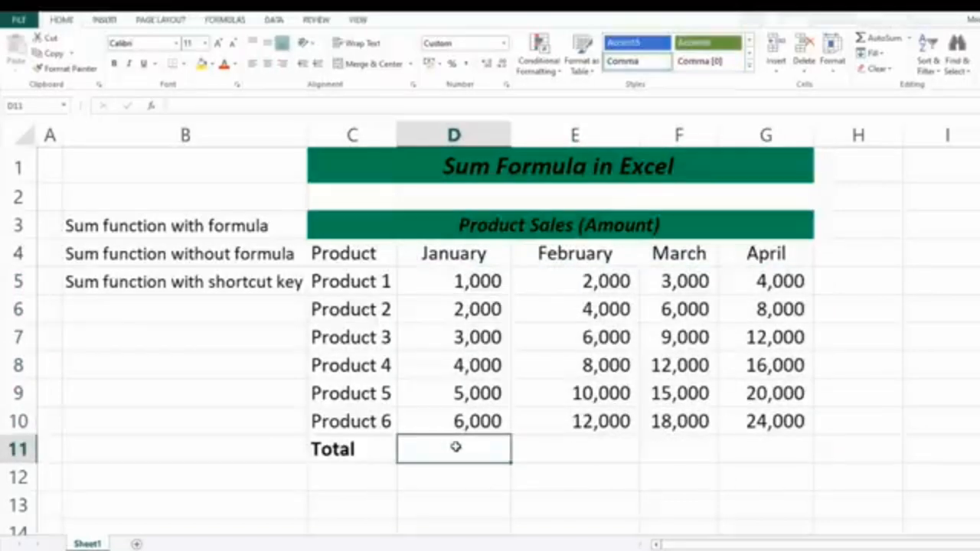
pyautogui.write('=sum')
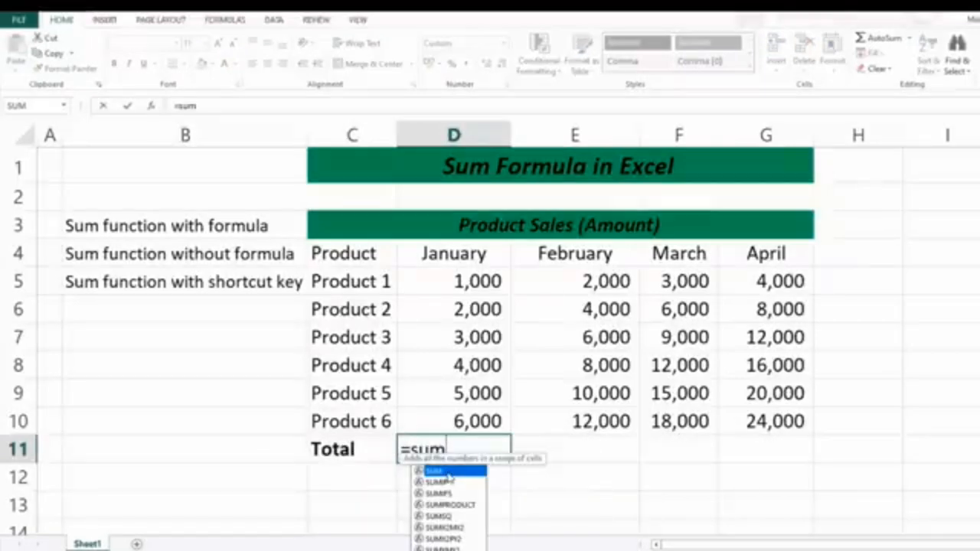
pyautogui.doubleClick(448, 475)
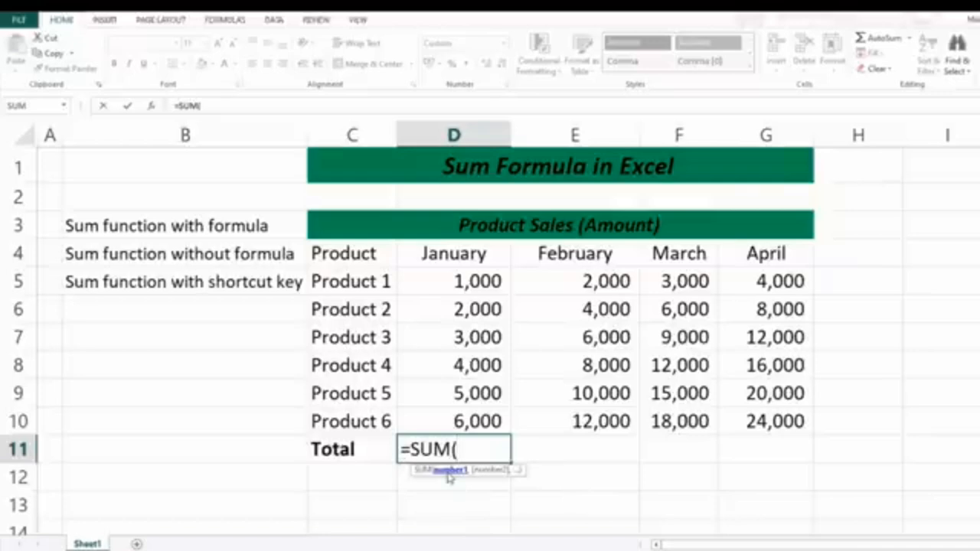
pyautogui.click(458, 282)
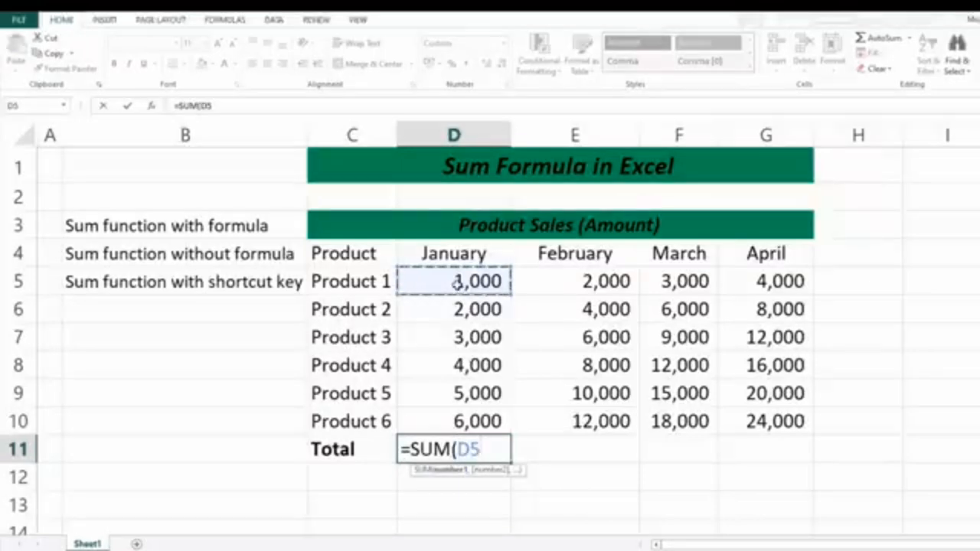
pyautogui.write(':')
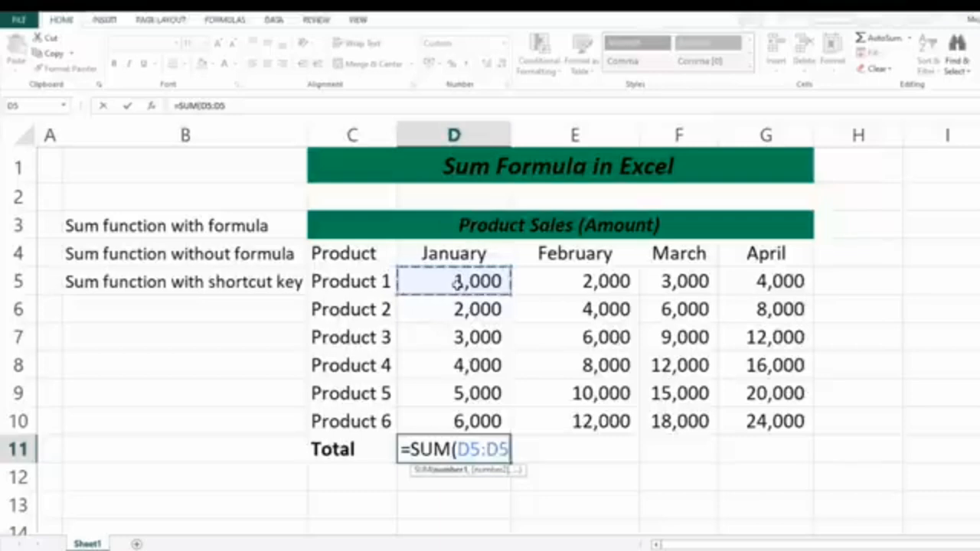
pyautogui.moveTo(508, 449); pyautogui.dragTo(494, 450)
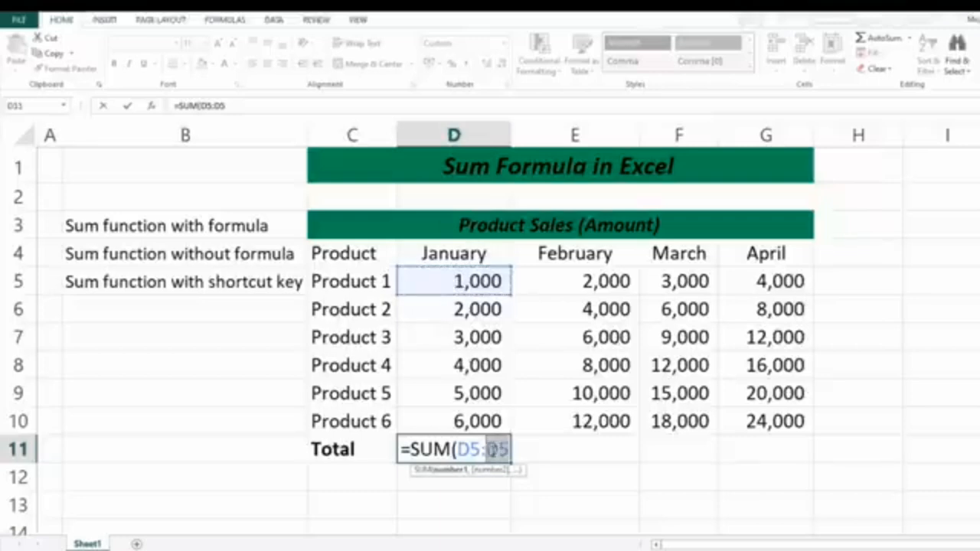
pyautogui.click(457, 419)
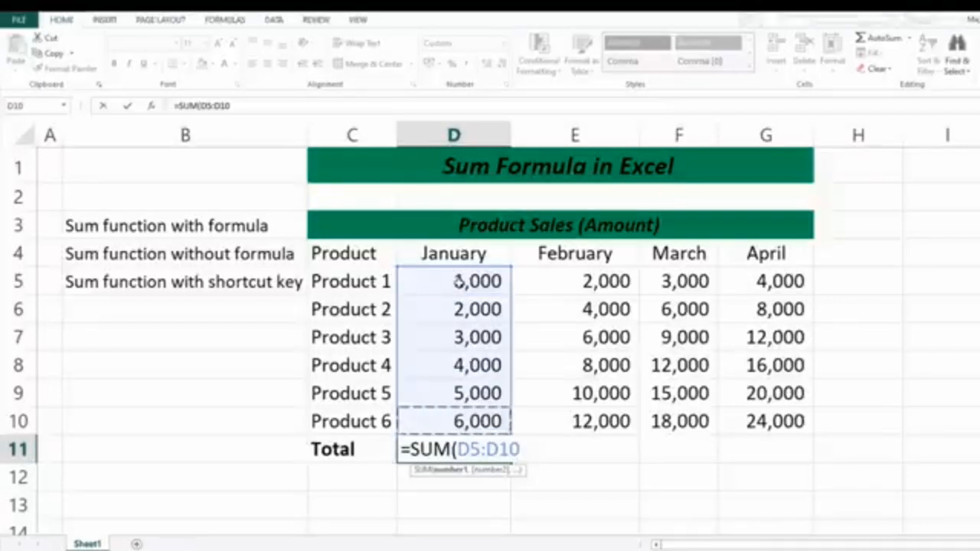
pyautogui.press('Return')
pyautogui.press('Up')
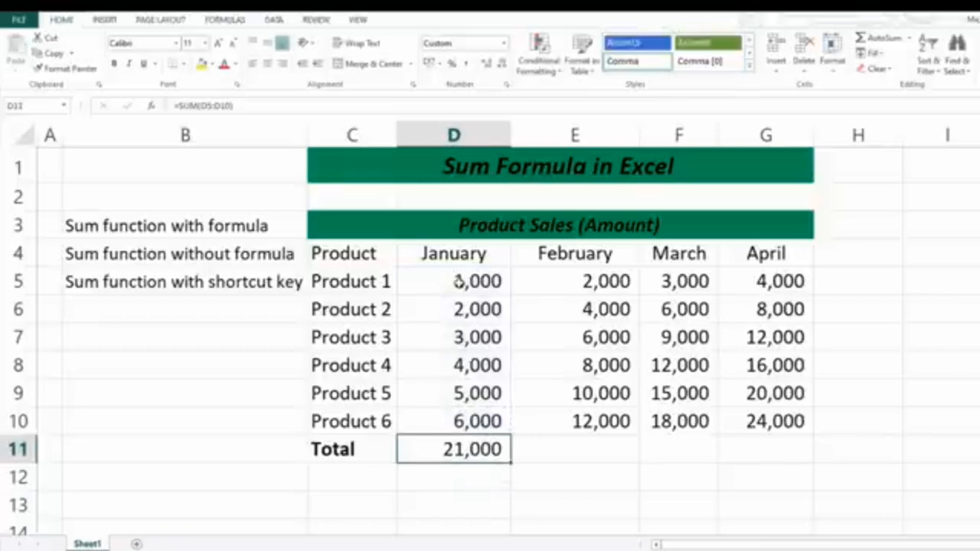
# Step: Clear D11 and rebuild the January total with SUM, selecting D5:D10 as one continuous range
pyautogui.press('Delete')
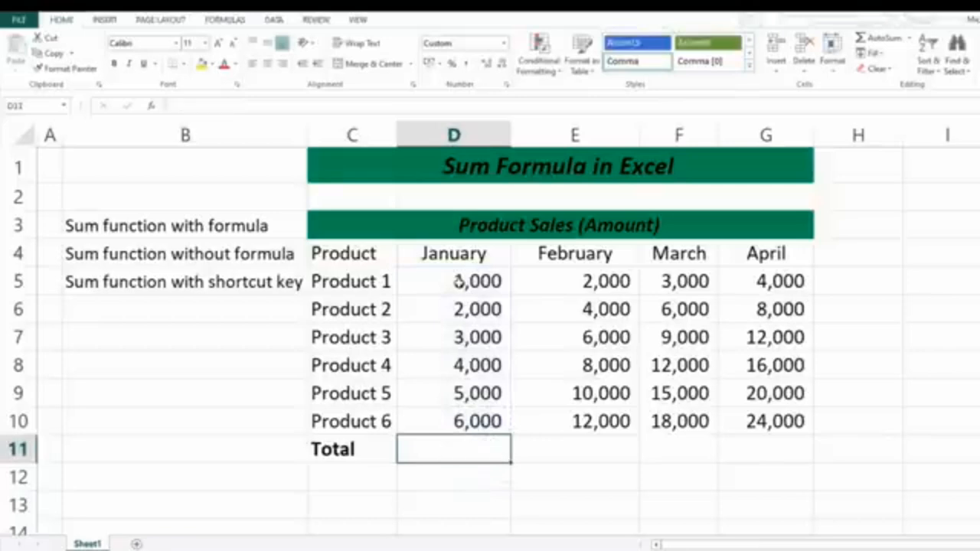
pyautogui.write('=sum')
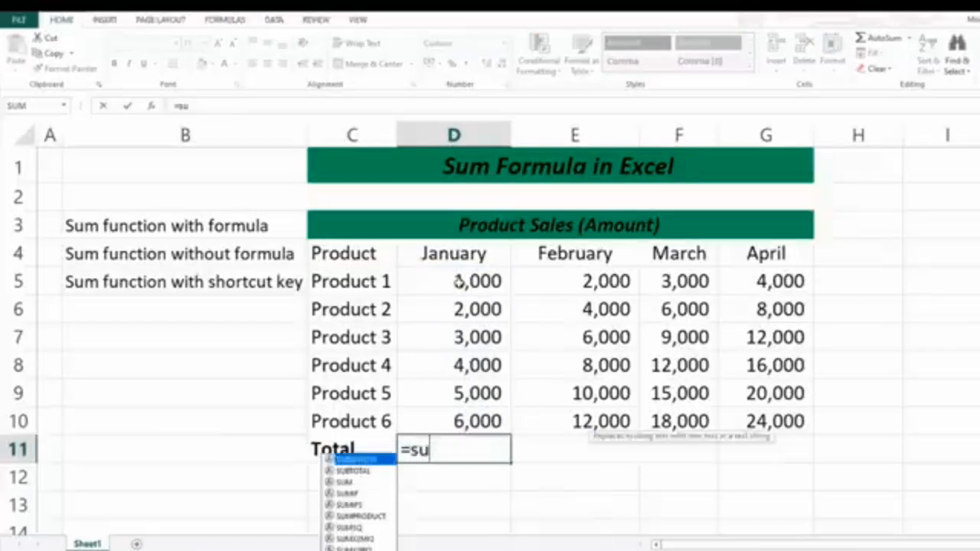
pyautogui.press('Tab')
pyautogui.moveTo(458, 281); pyautogui.dragTo(461, 417)
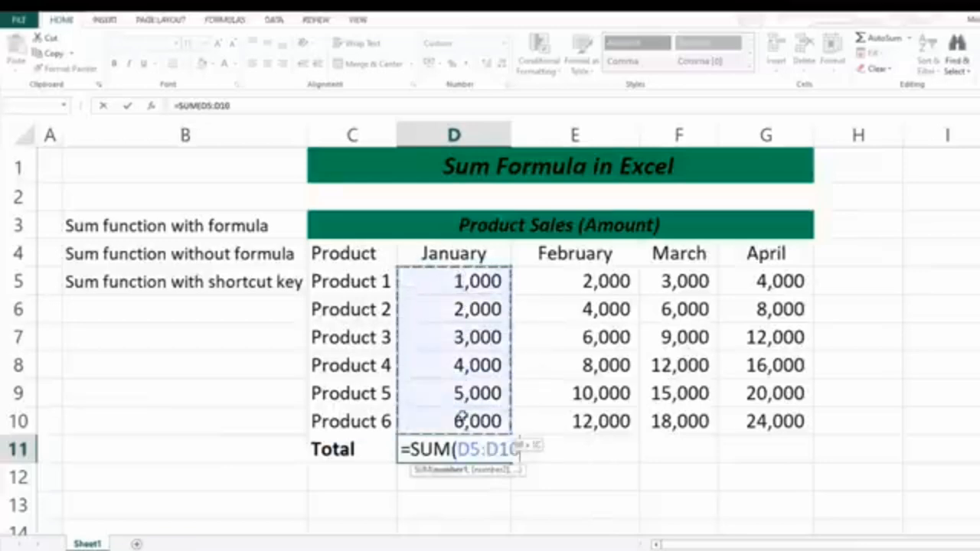
pyautogui.click(462, 281)
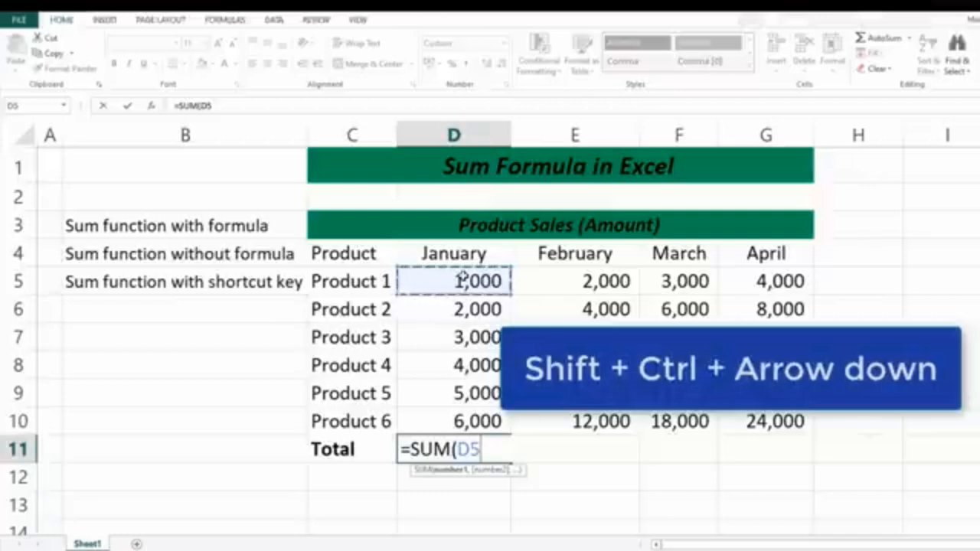
pyautogui.hotkey('shift', 'ctrl', 'Down')
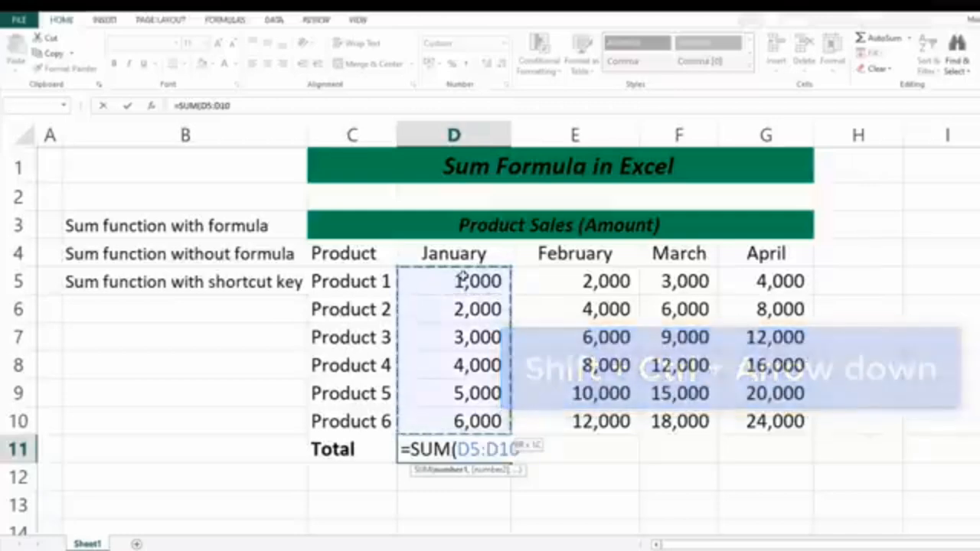
pyautogui.press('Return')
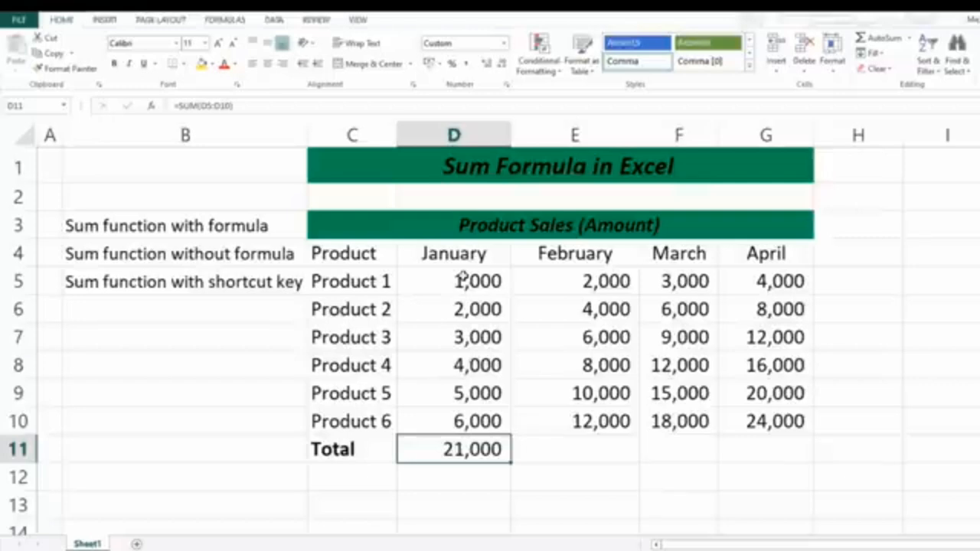
# Step: Copy the January total formula from D11 into the February to April total cells E11:G11
pyautogui.hotkey('ctrl', 'c')
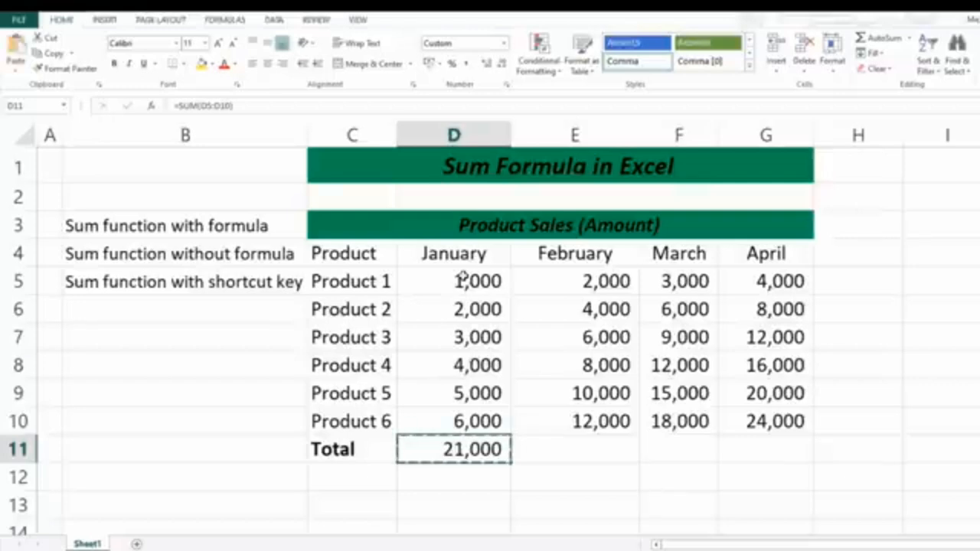
pyautogui.press('Right')
pyautogui.hotkey('shift', 'Right')
pyautogui.hotkey('shift', 'Right')
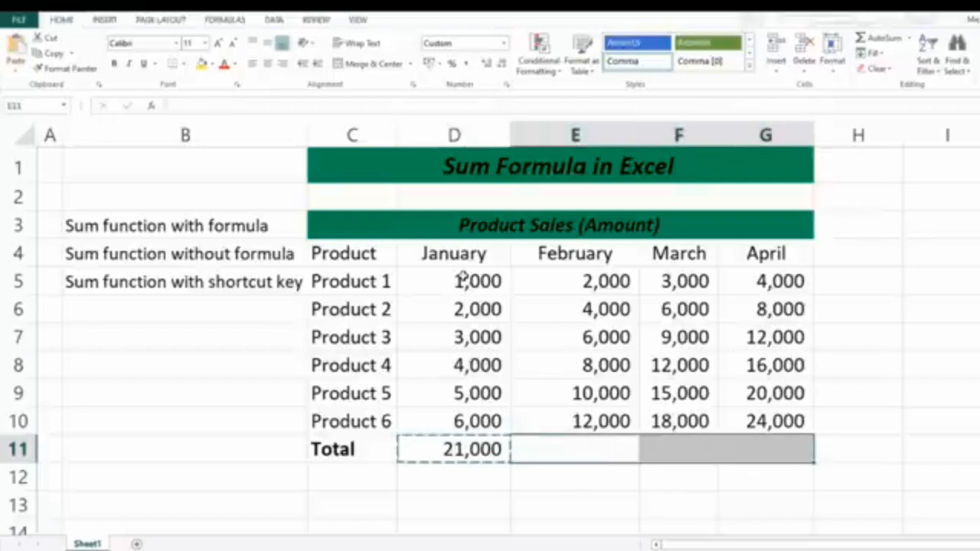
pyautogui.hotkey('ctrl', 'v')
# Step: Clear the pasted totals in E11:G11 and extend the January total formula across those cells with the fill handle
pyautogui.moveTo(576, 285); pyautogui.dragTo(749, 423)
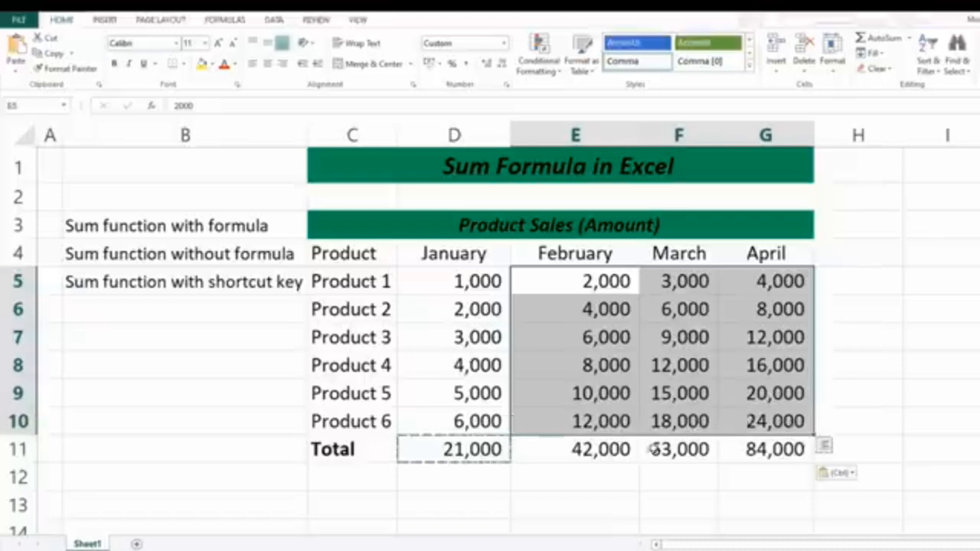
pyautogui.moveTo(597, 450); pyautogui.dragTo(733, 448)
pyautogui.press('Delete')
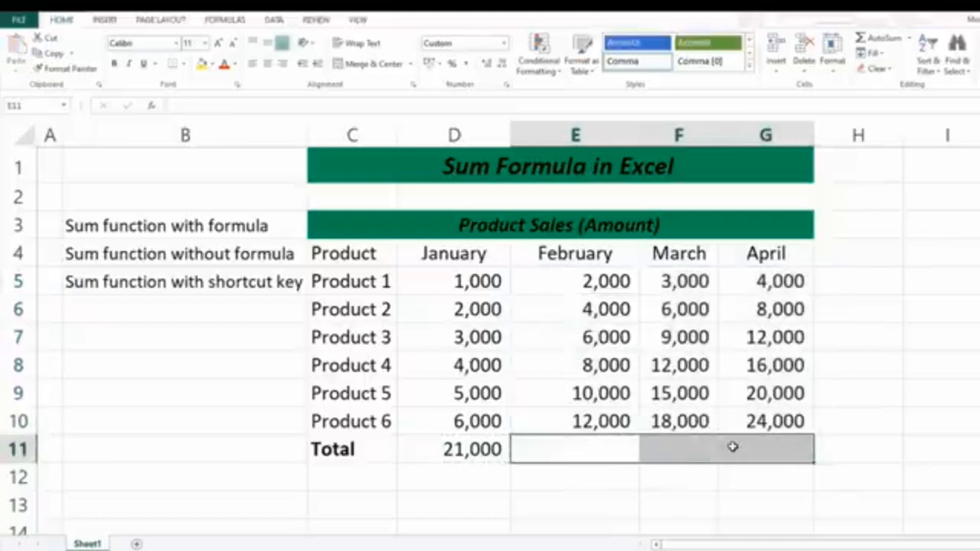
pyautogui.click(449, 446)
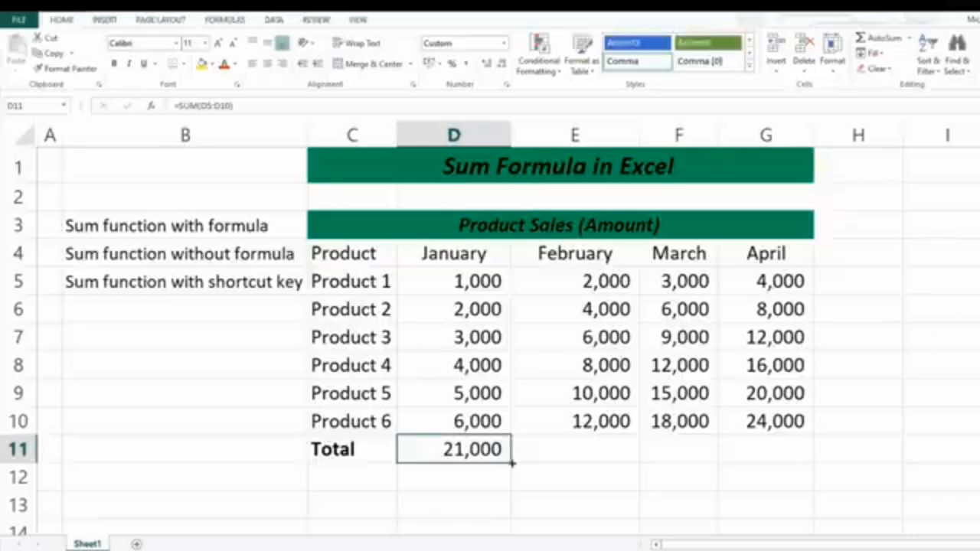
pyautogui.moveTo(512, 462); pyautogui.dragTo(789, 458)
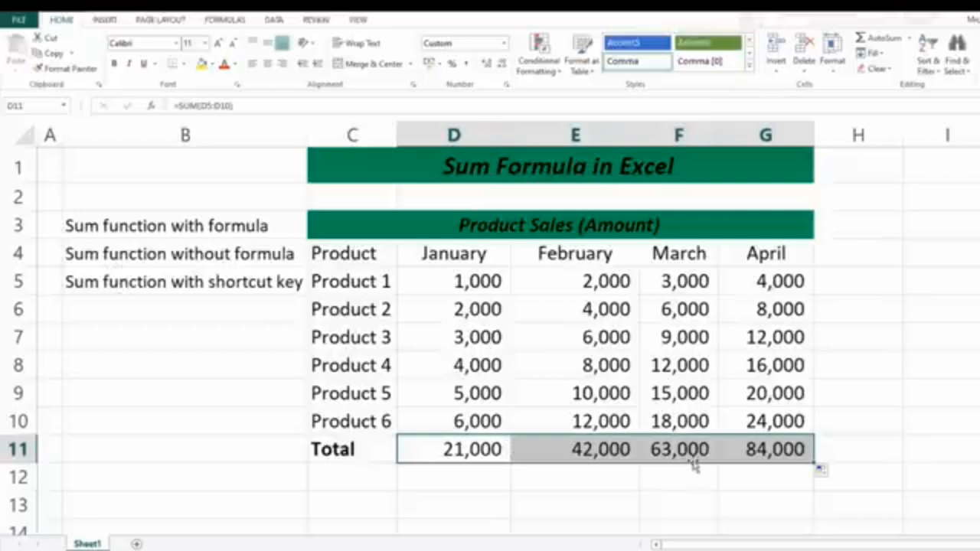
# Step: Clear the totals in D11:G11 and total the sales amounts in D5:G10 with AutoSum's Sum option
pyautogui.moveTo(400, 447); pyautogui.dragTo(722, 443)
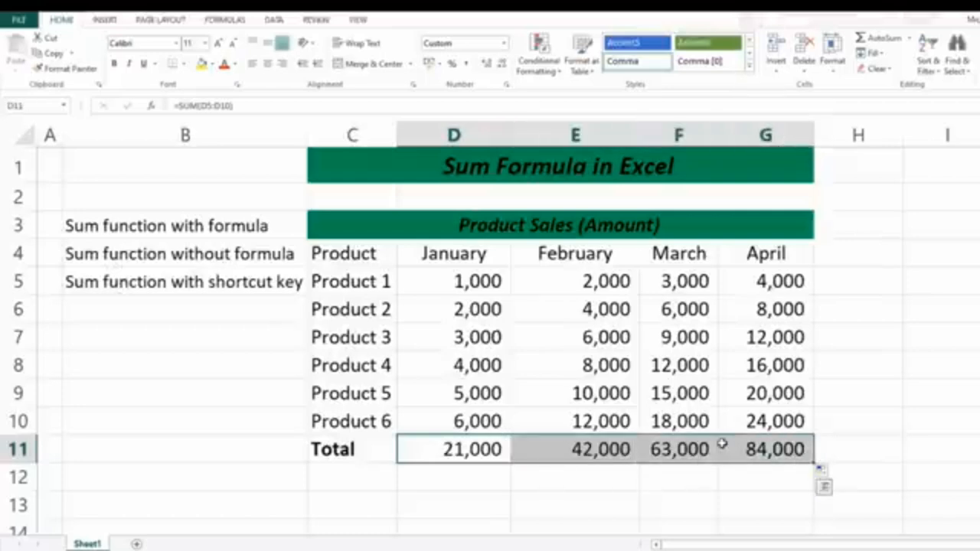
pyautogui.press('Delete')
pyautogui.moveTo(437, 276); pyautogui.dragTo(741, 421)
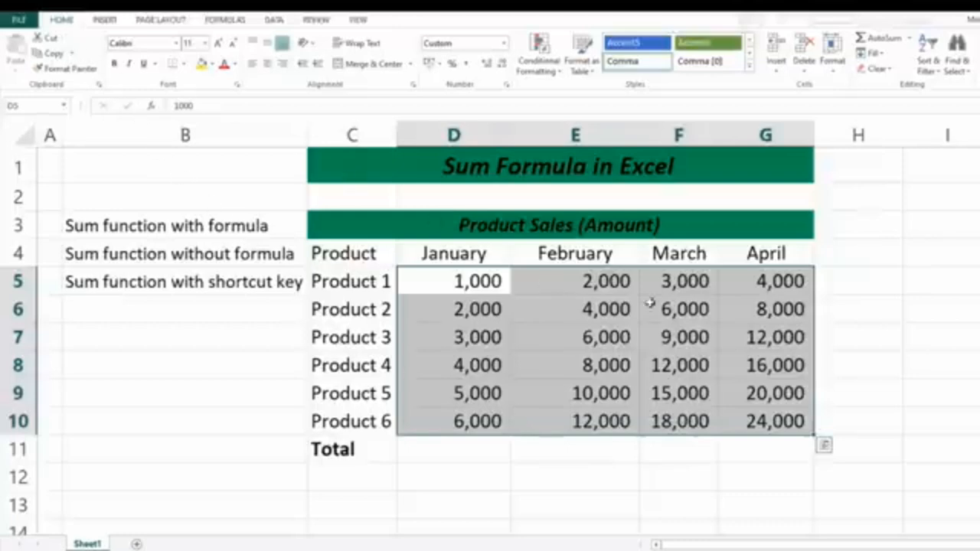
pyautogui.click(910, 38)
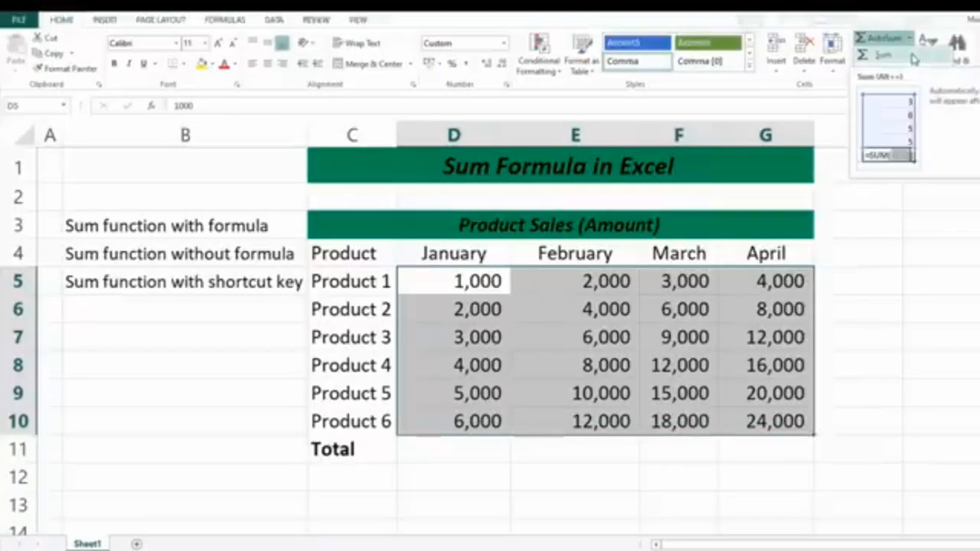
pyautogui.click(914, 59)
# Step: Delete the totals in D11:G11 and apply AutoSum directly to D5:G10 to total all four months again
pyautogui.moveTo(476, 449); pyautogui.dragTo(752, 441)
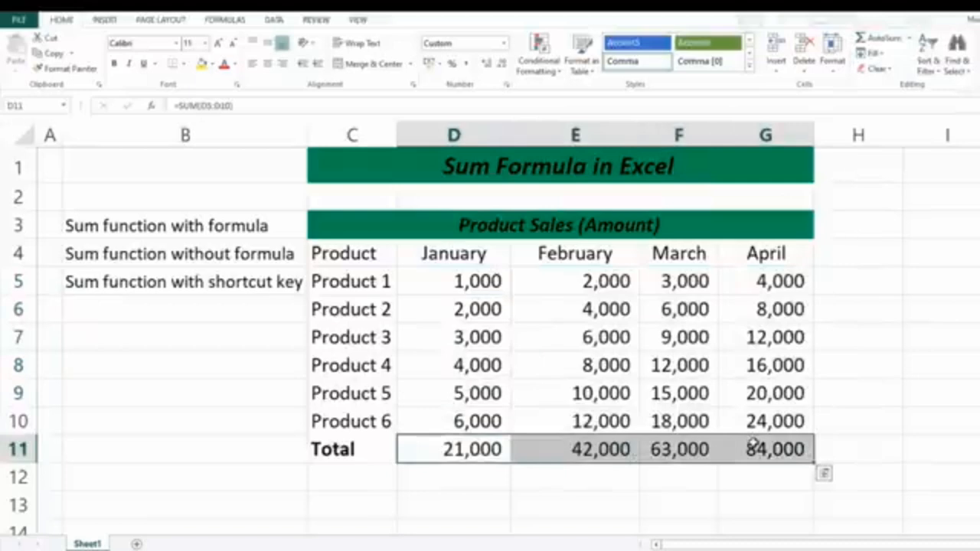
pyautogui.press('Delete')
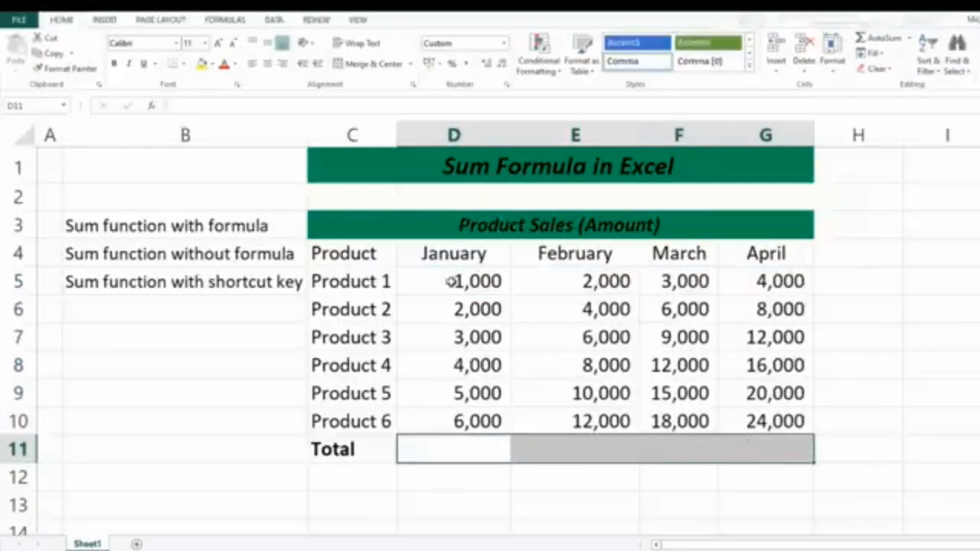
pyautogui.moveTo(450, 282); pyautogui.dragTo(749, 417)
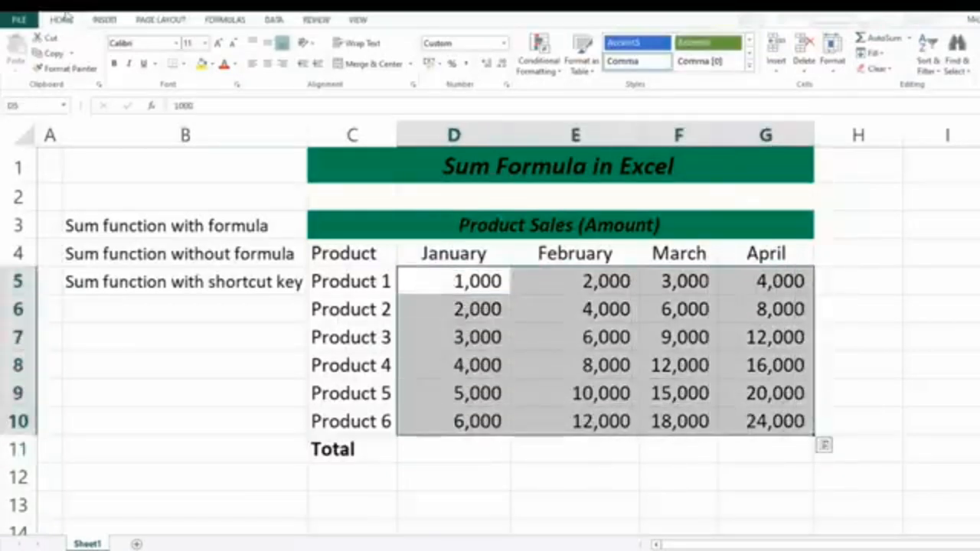
pyautogui.click(883, 42)
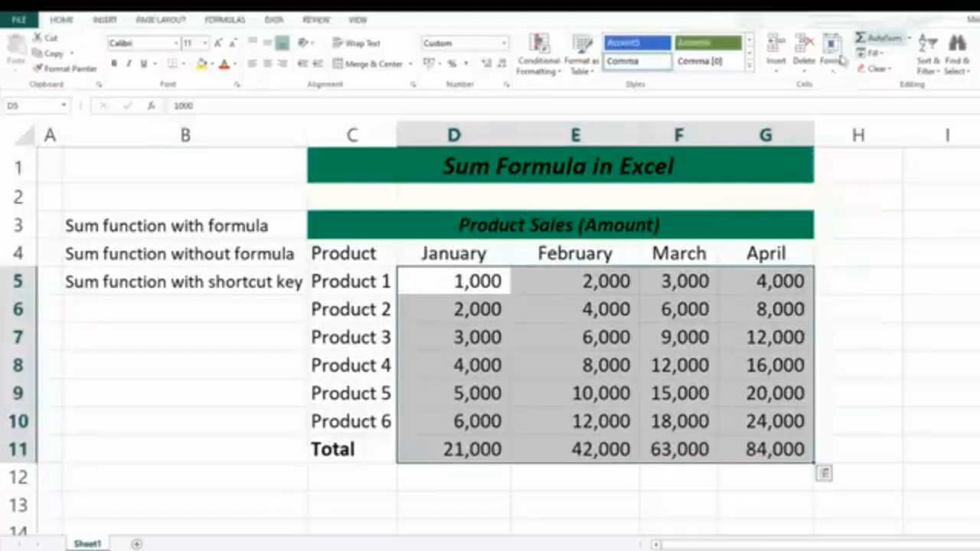
# Step: Clear the AutoSum results from the Total row, D11:G11
pyautogui.moveTo(459, 449); pyautogui.dragTo(764, 449)
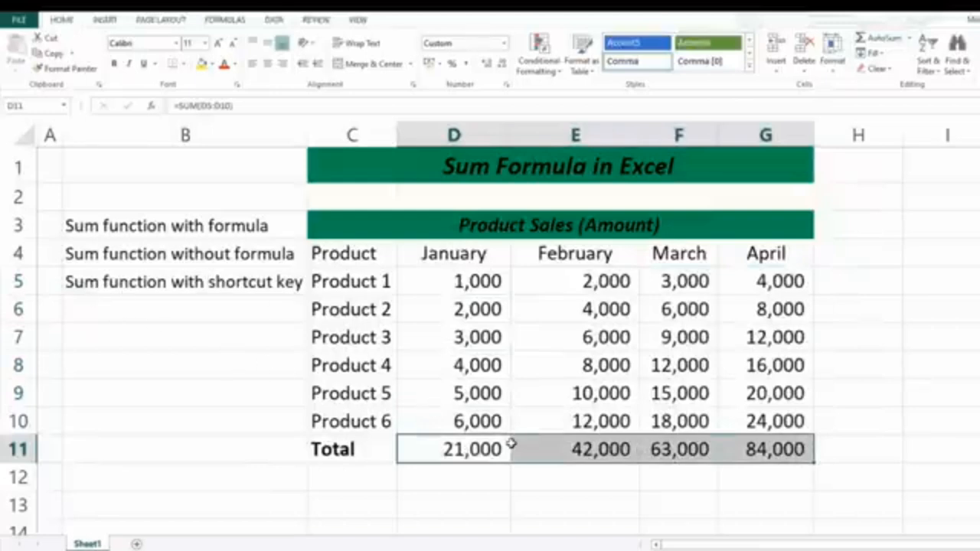
pyautogui.press('Delete')
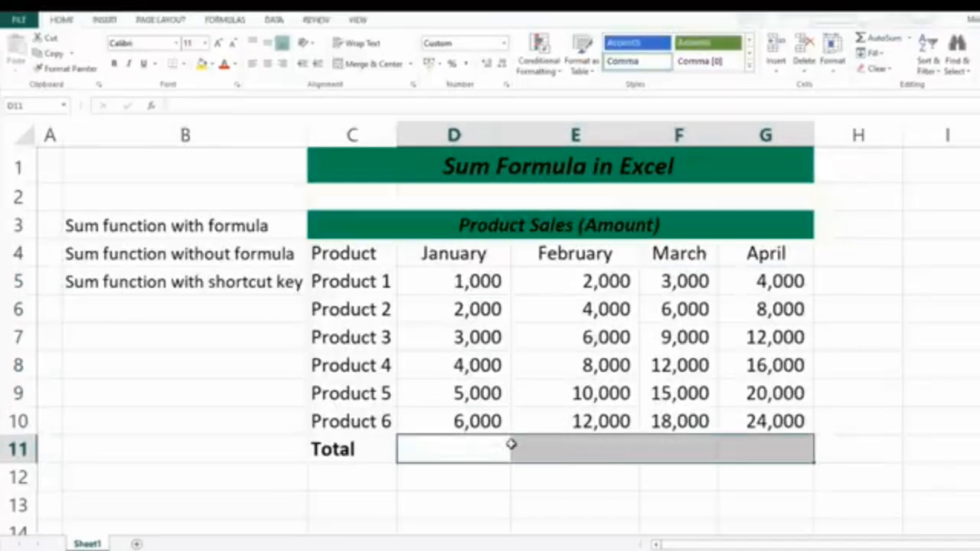
# Step: Total the January sales in D11 with the sum shortcut, using =SUM(D5:D10)
pyautogui.click(471, 448)
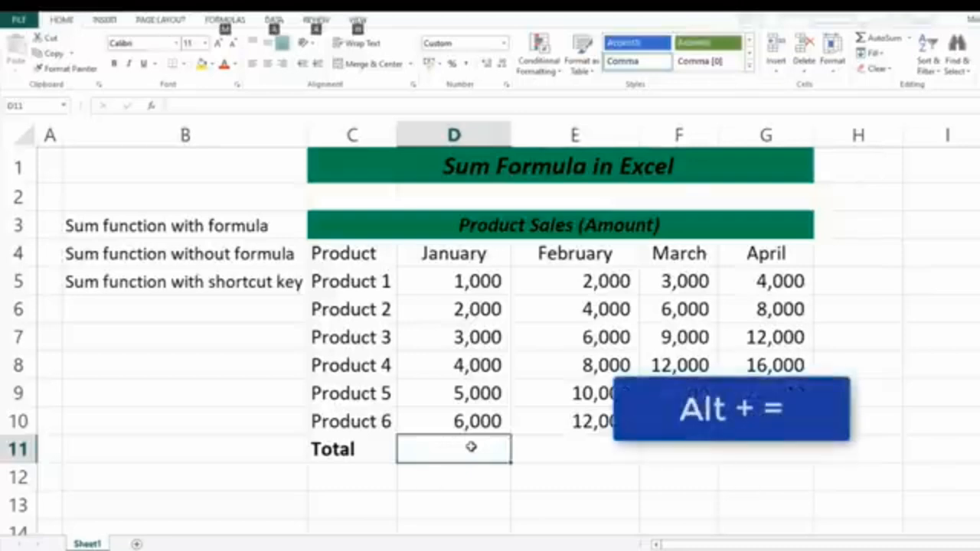
pyautogui.hotkey('alt', '=')
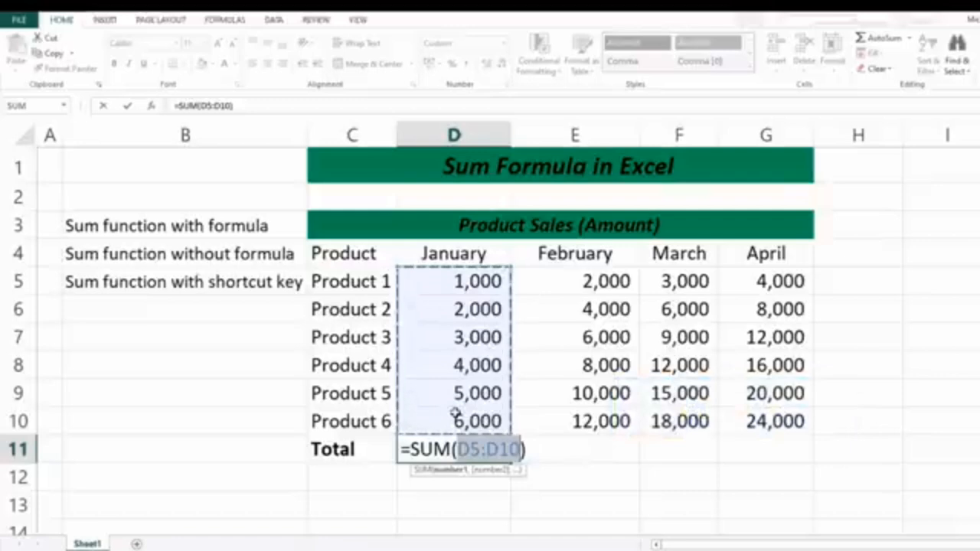
pyautogui.press('Return')
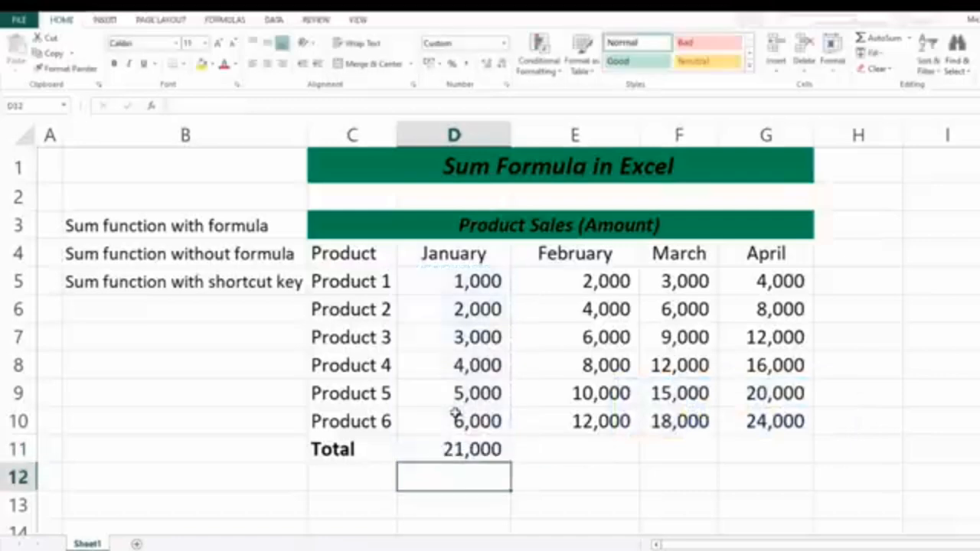
pyautogui.click(473, 450)
pyautogui.moveTo(464, 283); pyautogui.dragTo(458, 425)
# Step: Copy the January total formula from D11 into E11:G11 to total February, March and April
pyautogui.click(454, 448)
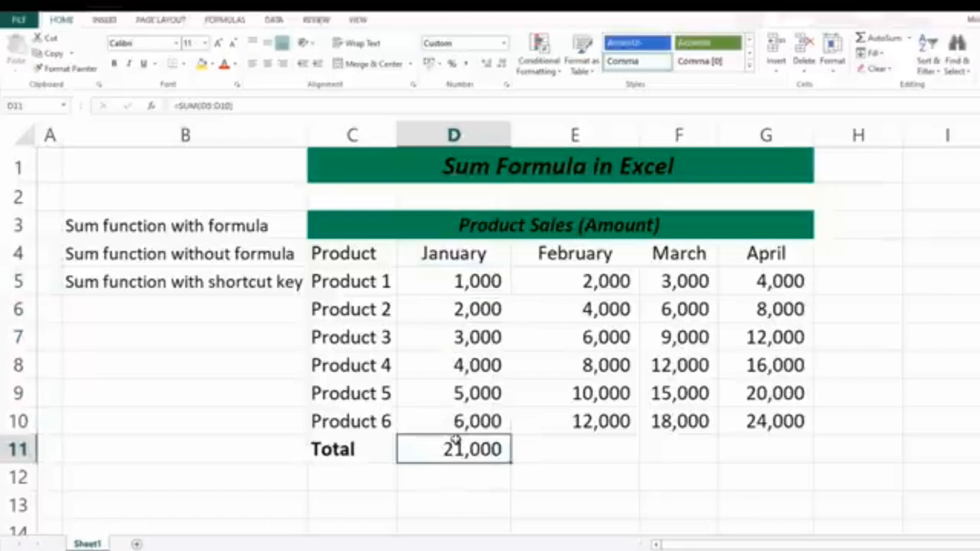
pyautogui.hotkey('ctrl', 'c')
pyautogui.press('Right')
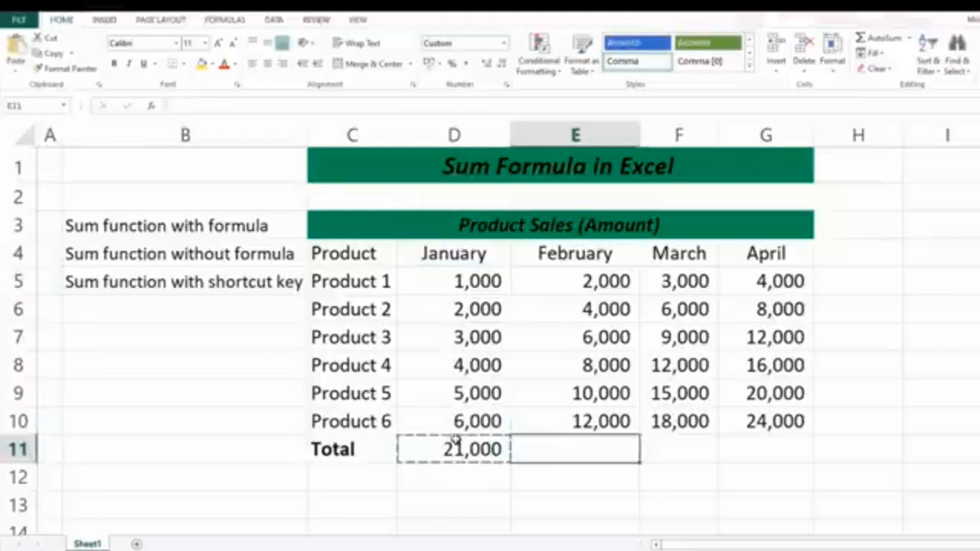
pyautogui.hotkey('shift', 'Right')
pyautogui.hotkey('shift', 'Right')
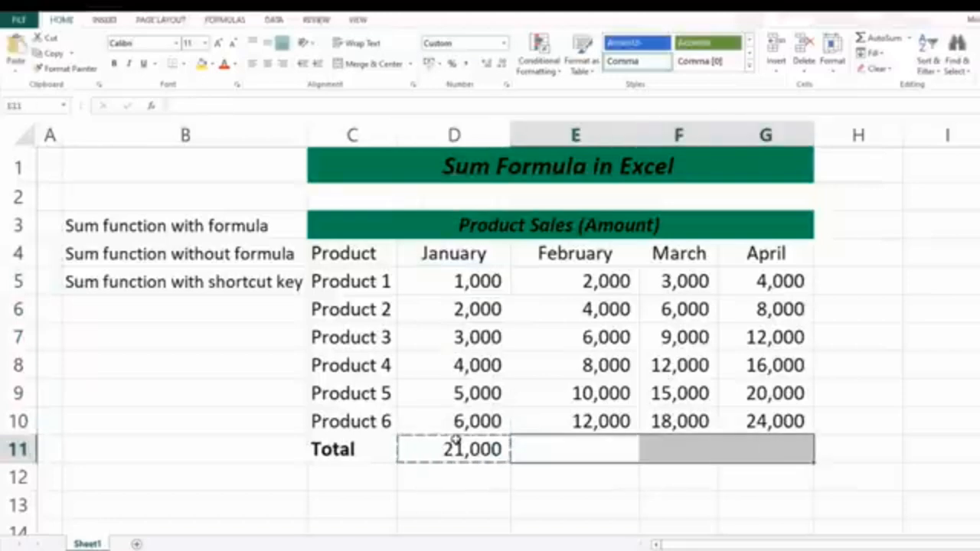
pyautogui.hotkey('ctrl', 'v')
pyautogui.press('Escape')
pyautogui.moveTo(448, 448); pyautogui.dragTo(779, 448)
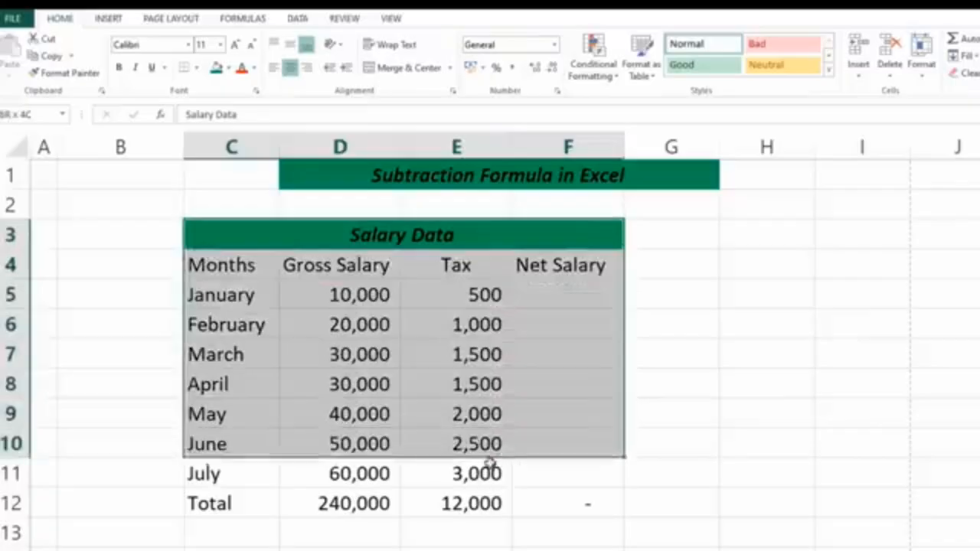
# Step: Calculate January's net salary in F5 of the Salary Data table with the formula =D5-E5
pyautogui.moveTo(499, 464); pyautogui.dragTo(496, 504)
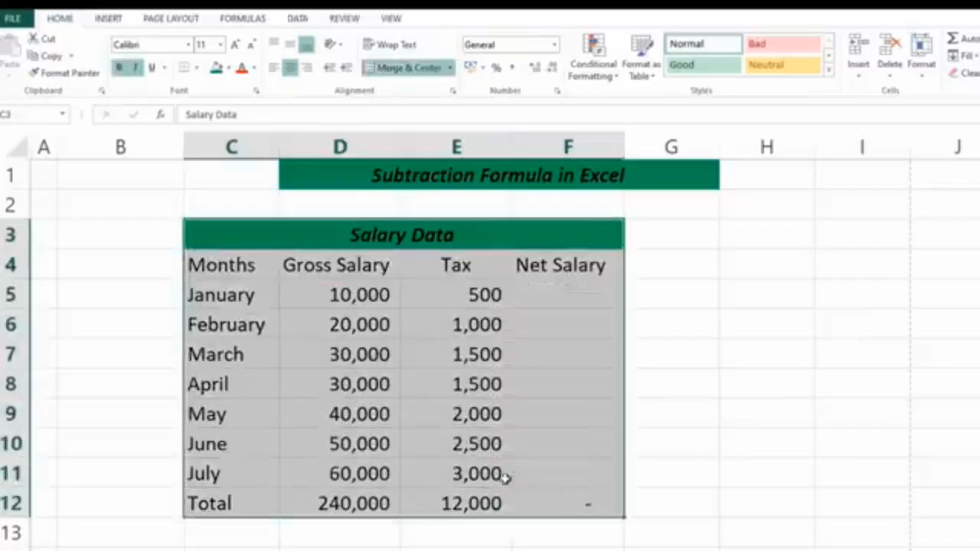
pyautogui.moveTo(228, 265); pyautogui.dragTo(241, 473)
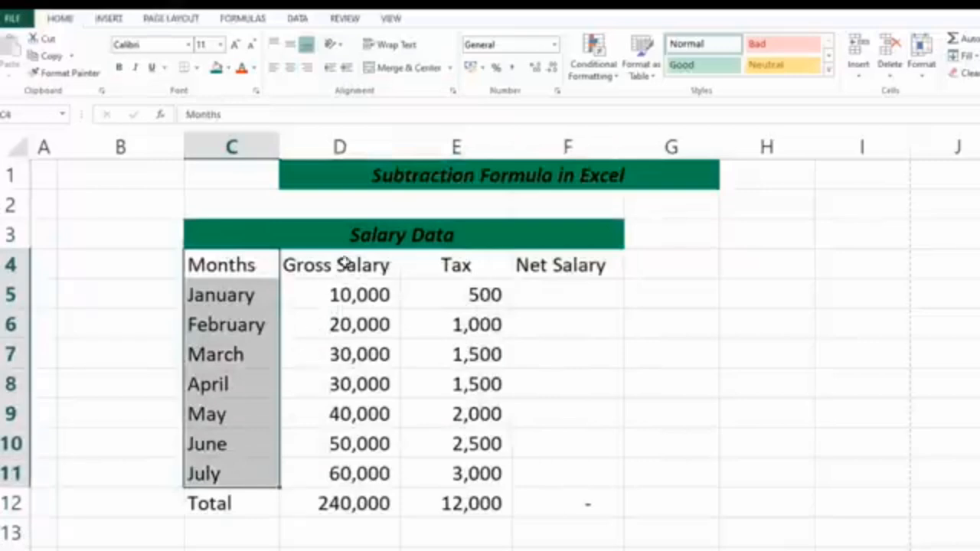
pyautogui.moveTo(343, 268); pyautogui.dragTo(346, 475)
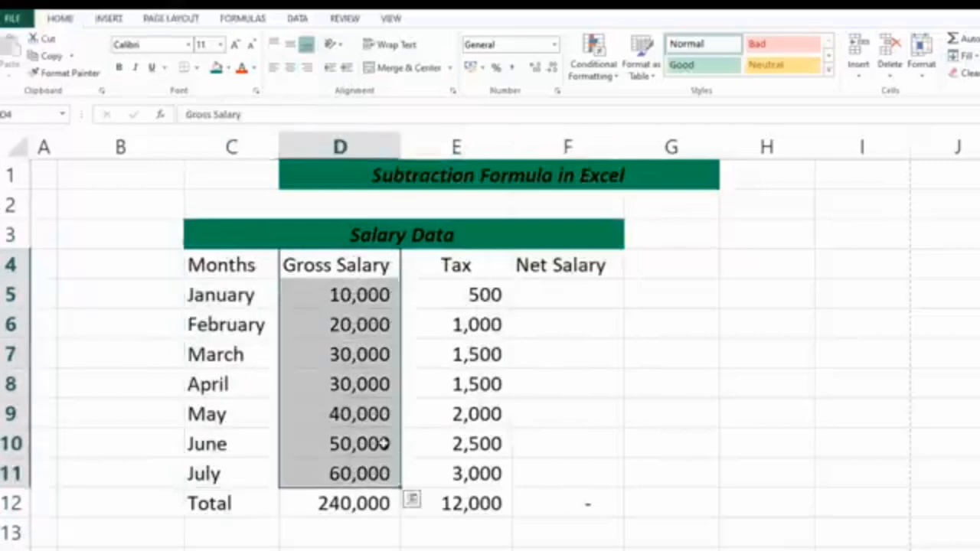
pyautogui.moveTo(457, 265); pyautogui.dragTo(466, 475)
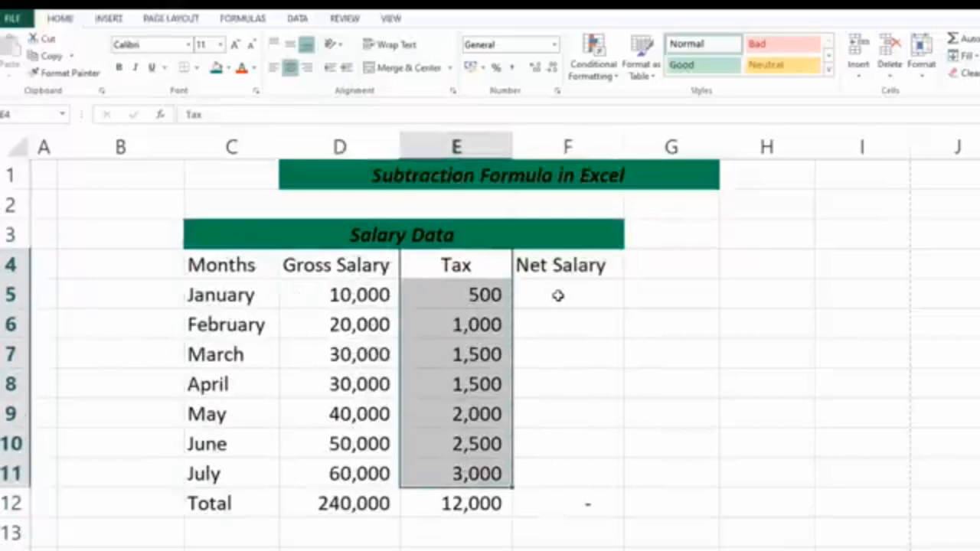
pyautogui.click(558, 295)
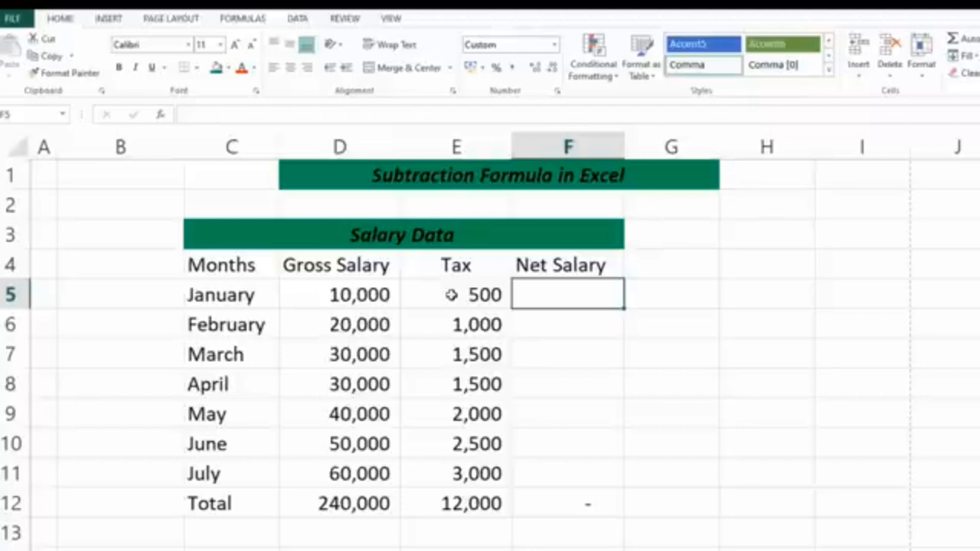
pyautogui.write('=')
pyautogui.click(330, 295)
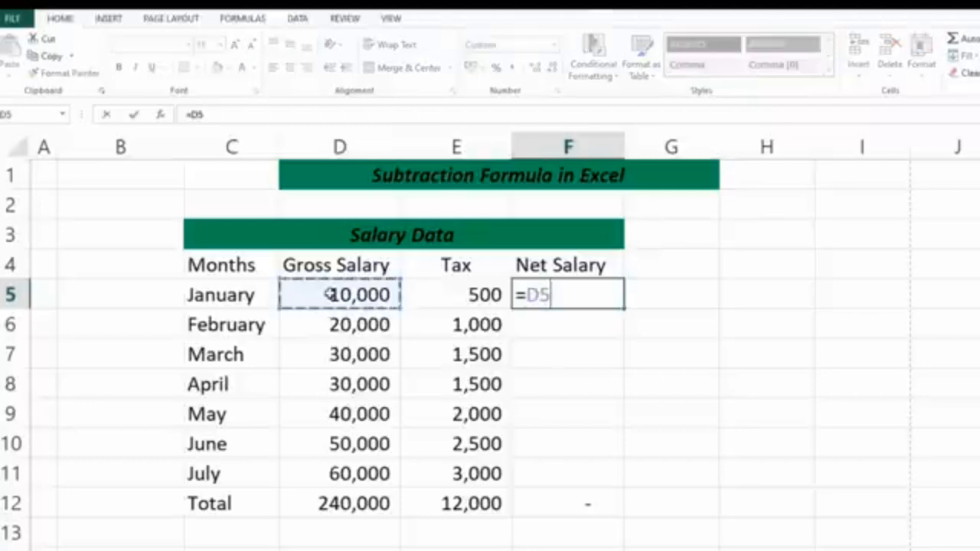
pyautogui.write('-')
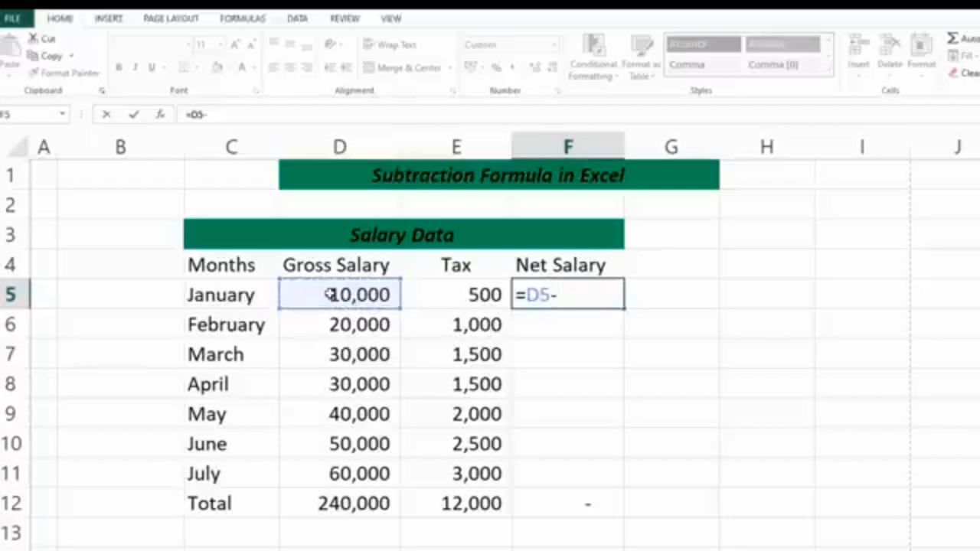
pyautogui.click(464, 295)
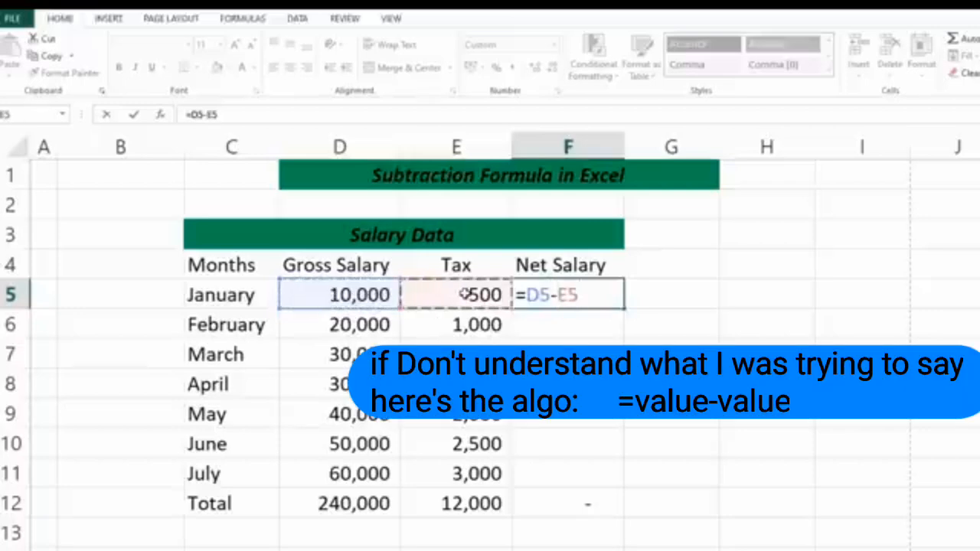
pyautogui.press('Return')
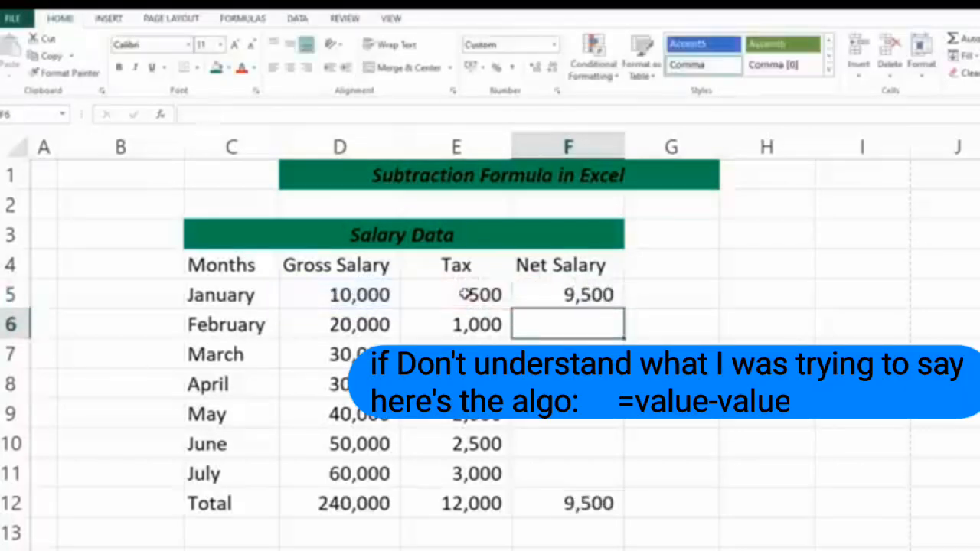
# Step: Copy January's net salary formula from F5 and paste it into F6:F11 for February to July
pyautogui.click(609, 291)
pyautogui.moveTo(573, 325); pyautogui.dragTo(574, 467)
pyautogui.click(569, 294)
pyautogui.hotkey('ctrl', 'c')
pyautogui.press('Down')
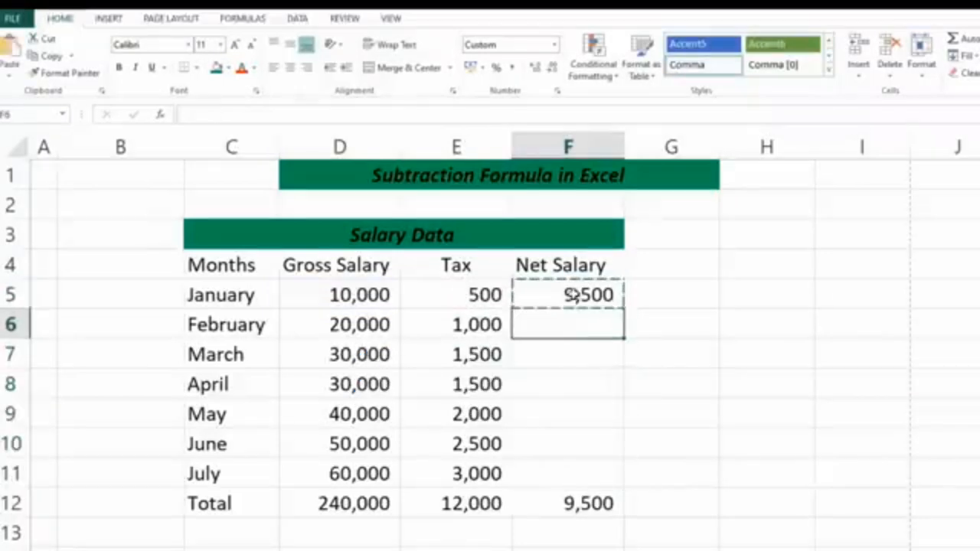
pyautogui.hotkey('shift', 'Down')
pyautogui.hotkey('shift', 'Down')
pyautogui.hotkey('shift', 'Down')
pyautogui.hotkey('shift', 'Down')
pyautogui.hotkey('shift', 'Down')
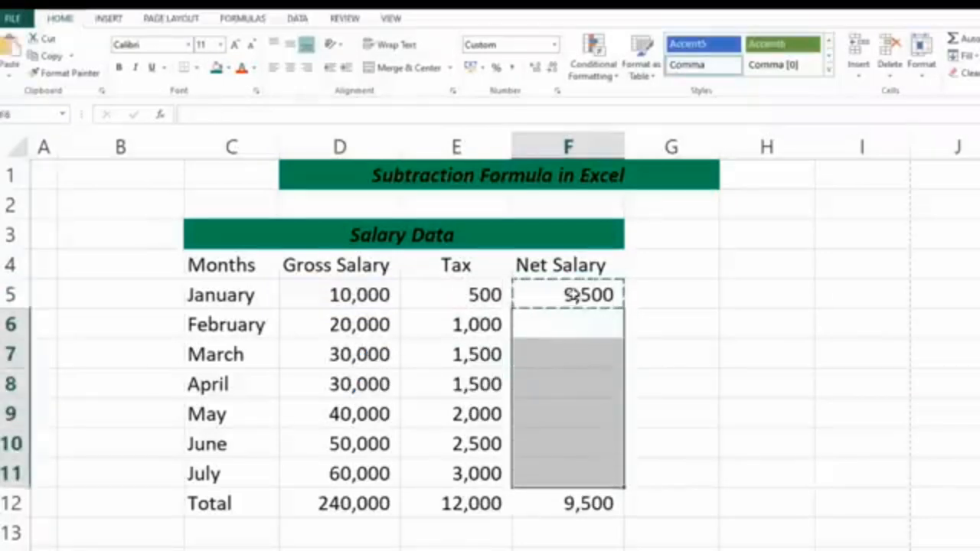
pyautogui.hotkey('ctrl', 'v')
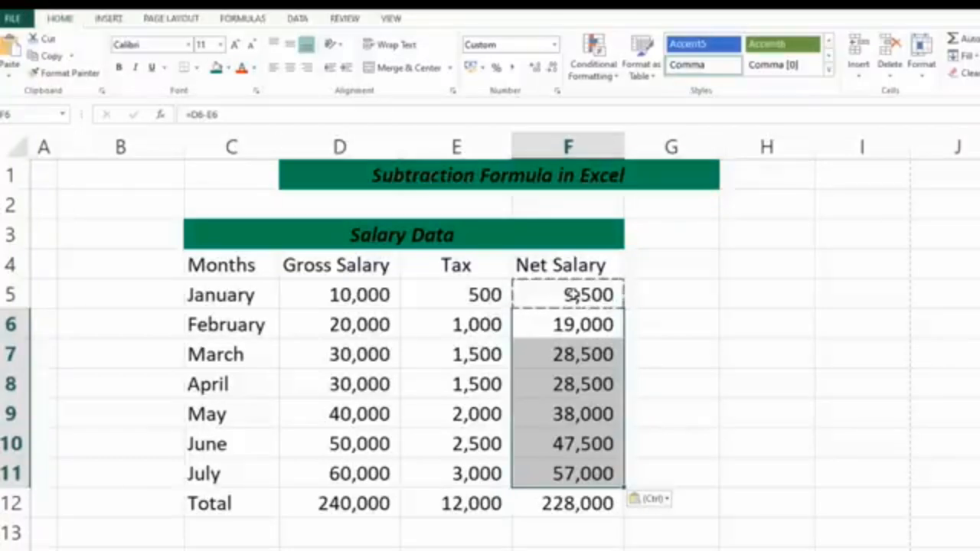
# Step: Undo the pasted net salary formulas and extend the F5 formula down to July with the fill handle
pyautogui.hotkey('ctrl', 'z')
pyautogui.click(573, 296)
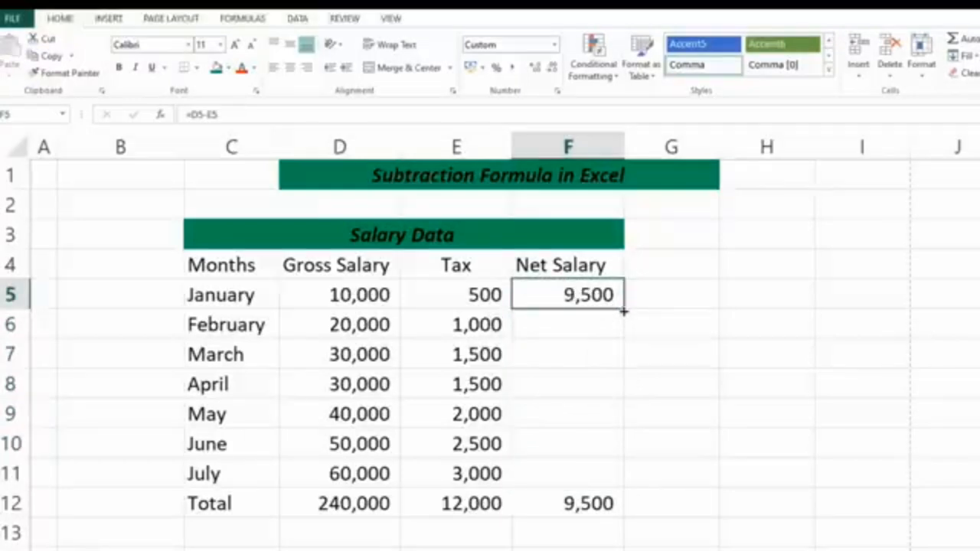
pyautogui.doubleClick(624, 311)
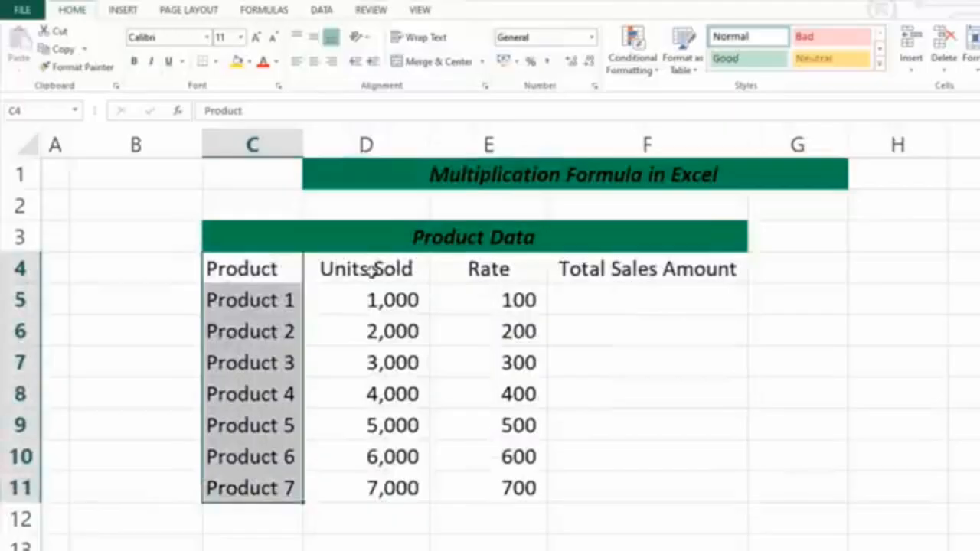
# Step: Calculate Product 1's total sales amount in F5 of the multiplication table with the formula =D5*E5
pyautogui.moveTo(366, 268); pyautogui.dragTo(381, 475)
pyautogui.moveTo(494, 268); pyautogui.dragTo(494, 481)
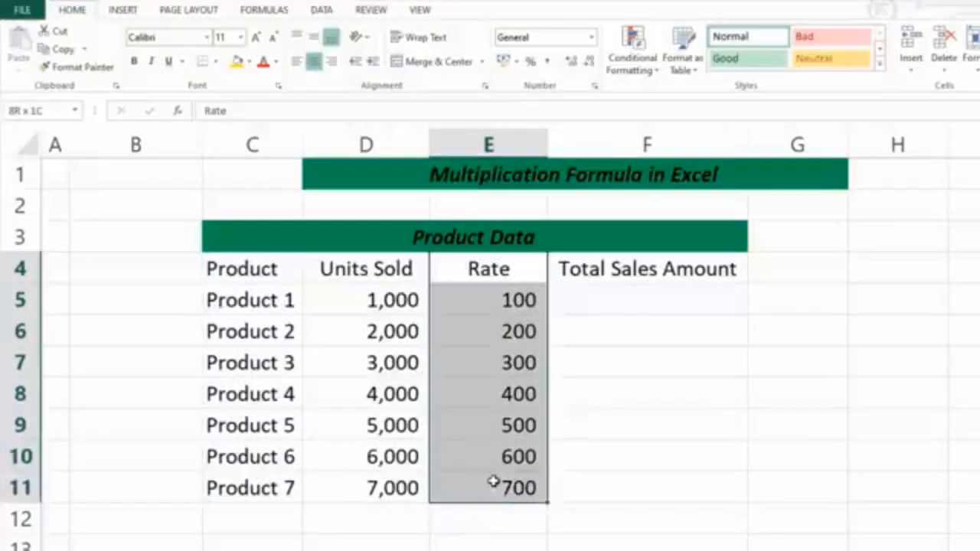
pyautogui.click(629, 297)
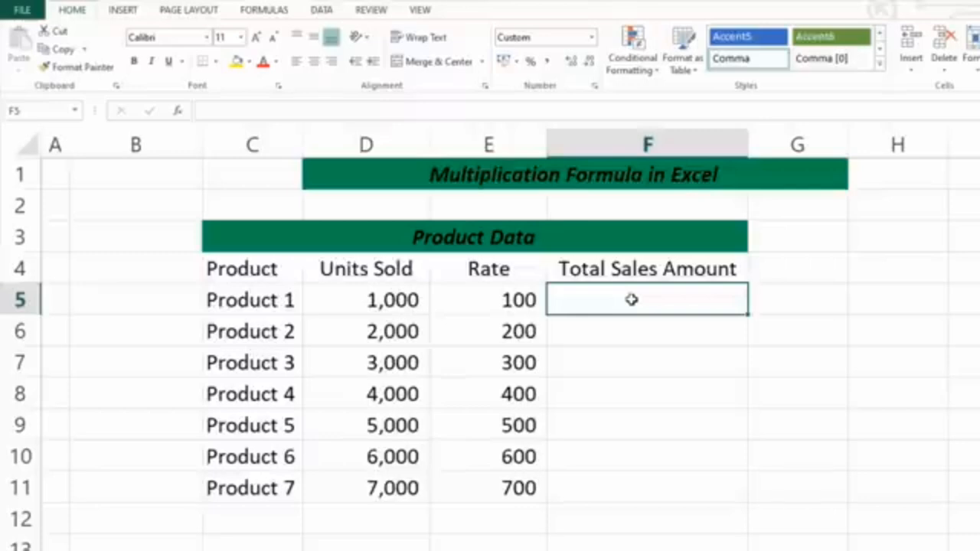
pyautogui.write('=')
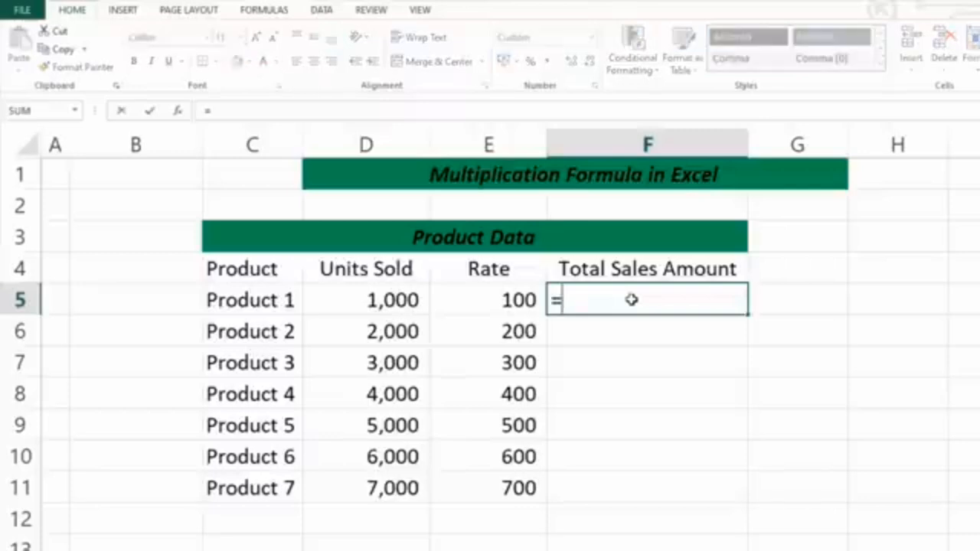
pyautogui.click(369, 299)
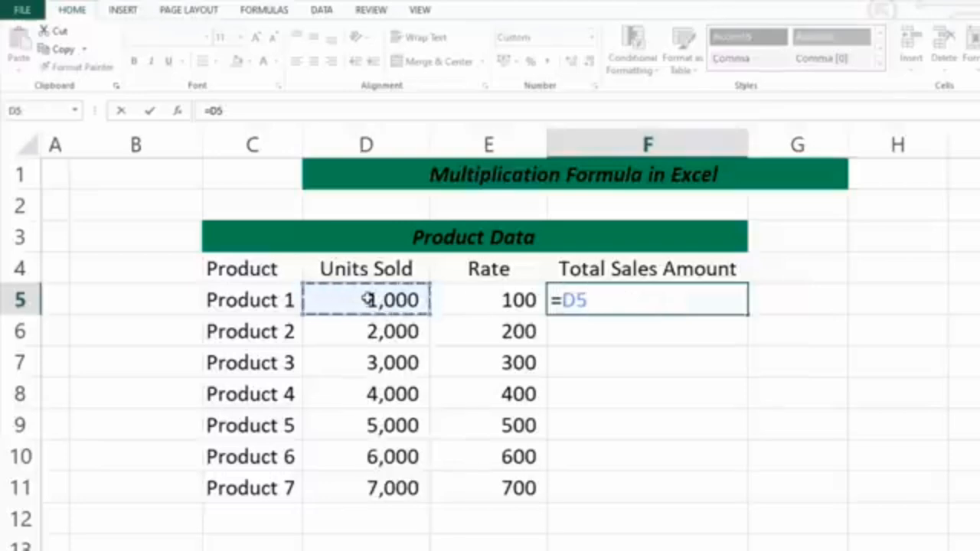
pyautogui.write('*')
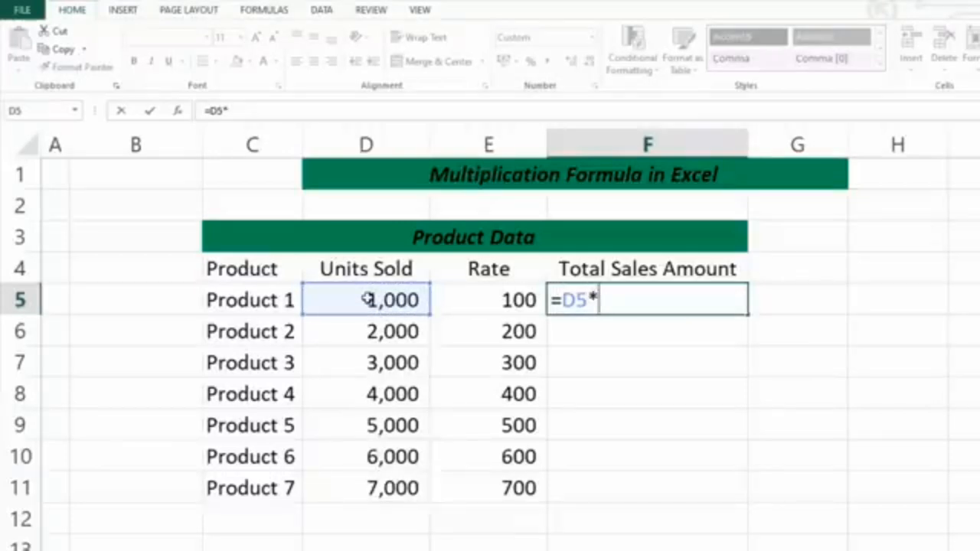
pyautogui.click(486, 304)
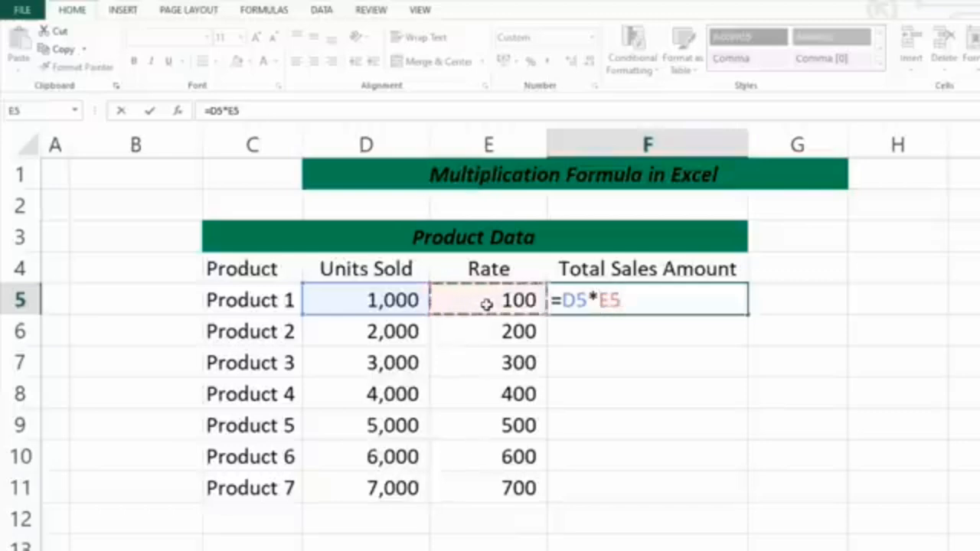
pyautogui.press('Return')
pyautogui.press('Down')
pyautogui.press('Up')
pyautogui.press('Up')
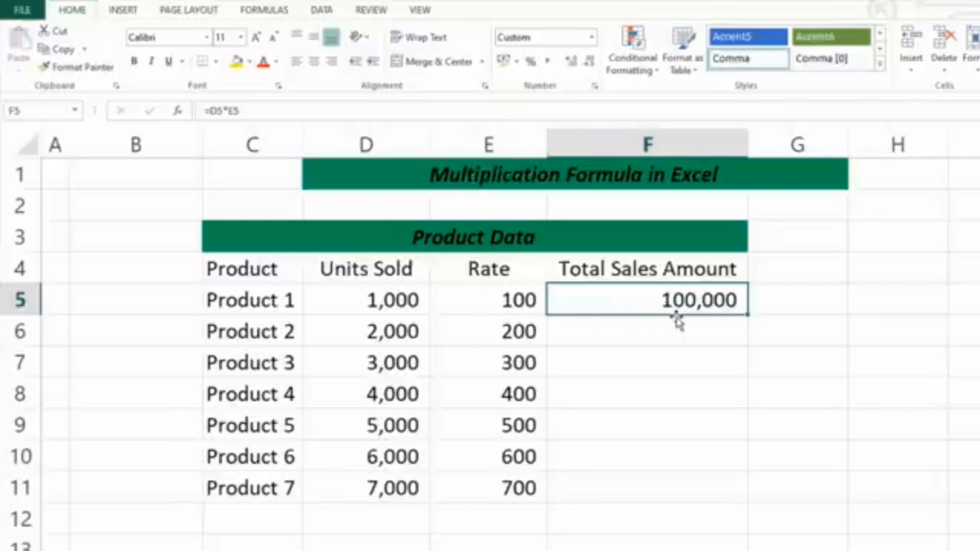
# Step: Copy Product 1's total sales formula from F5 into F6:F11 for Products 2 to 7
pyautogui.moveTo(643, 337); pyautogui.dragTo(642, 494)
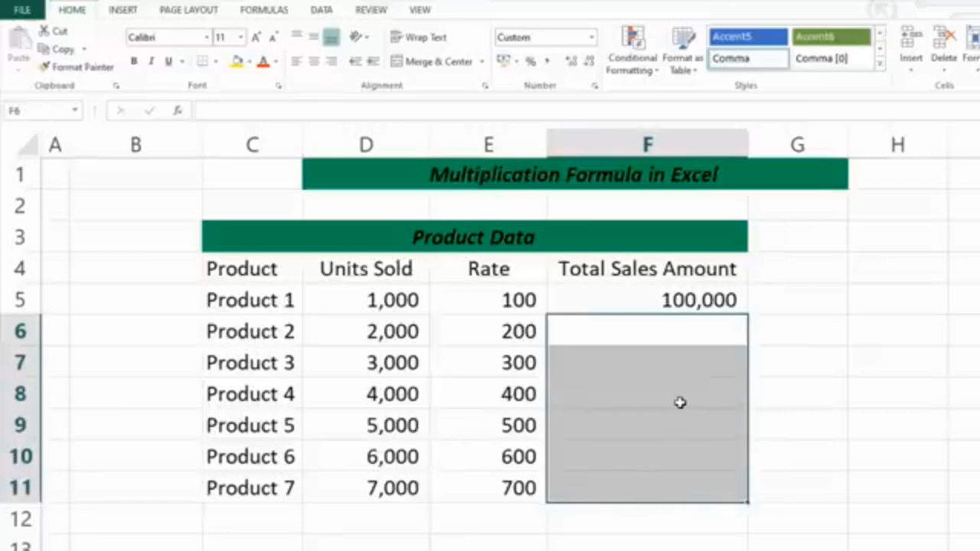
pyautogui.click(668, 300)
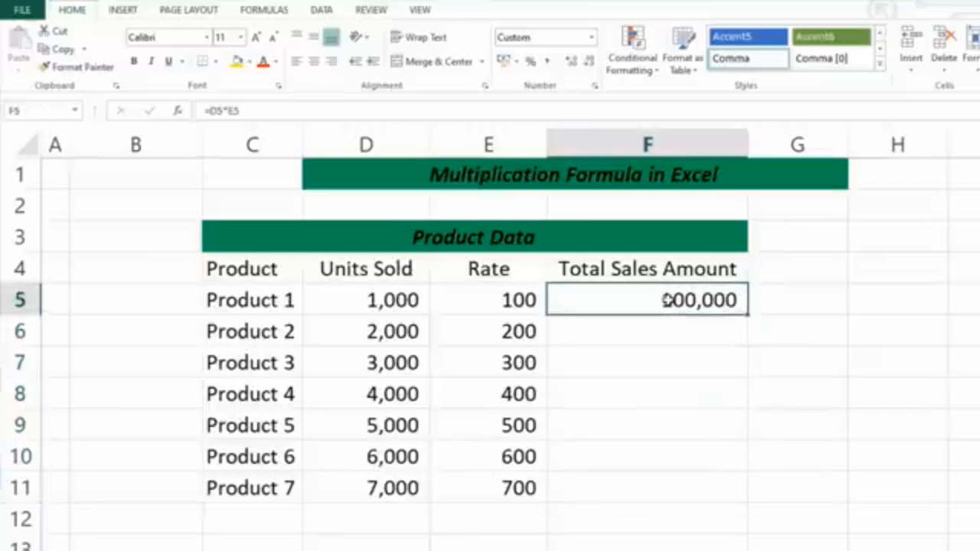
pyautogui.hotkey('ctrl', 'c')
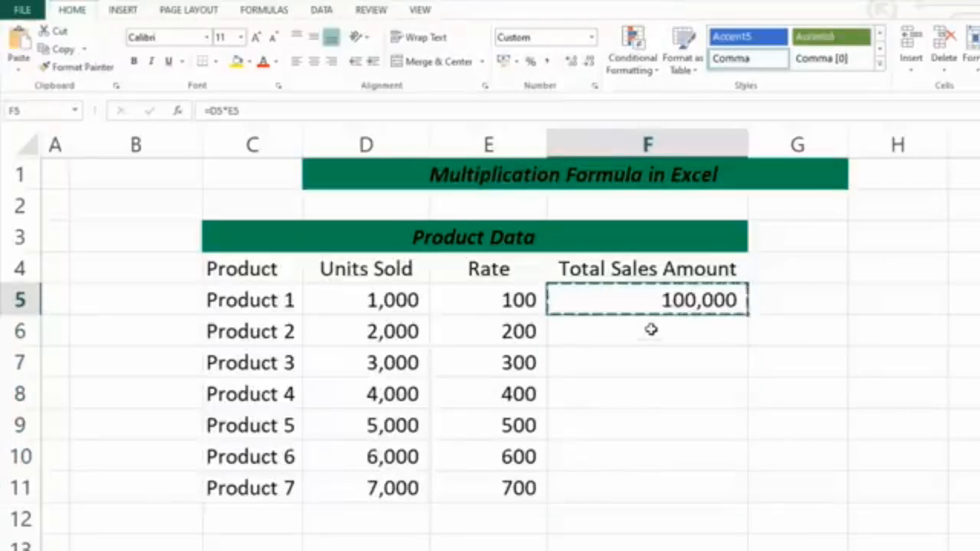
pyautogui.moveTo(651, 328); pyautogui.dragTo(652, 482)
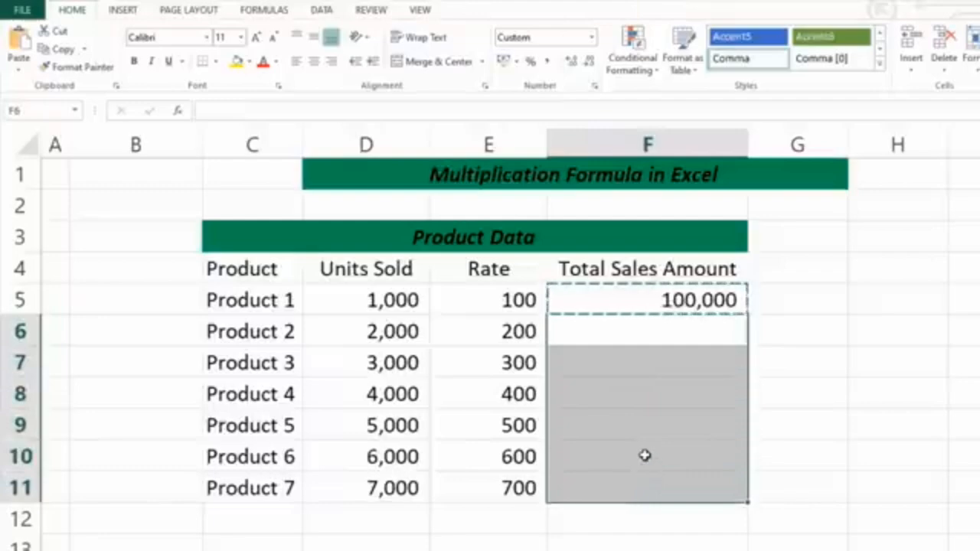
pyautogui.hotkey('ctrl', 'v')
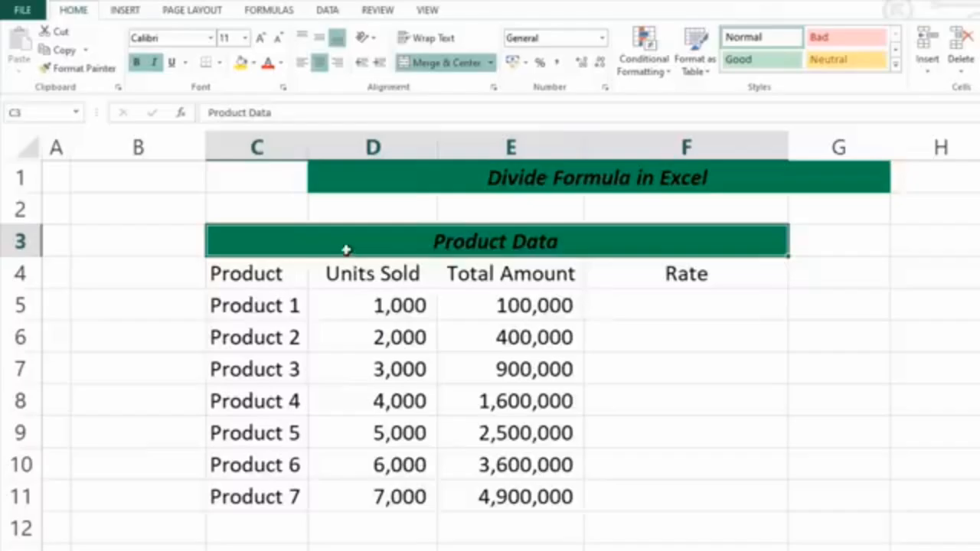
# Step: Examine the product, Units Sold and Total Amount columns of the Product Data table, including the values in Product 1's row
pyautogui.moveTo(344, 247); pyautogui.dragTo(362, 488)
pyautogui.moveTo(263, 276); pyautogui.dragTo(258, 497)
pyautogui.moveTo(384, 274); pyautogui.dragTo(378, 490)
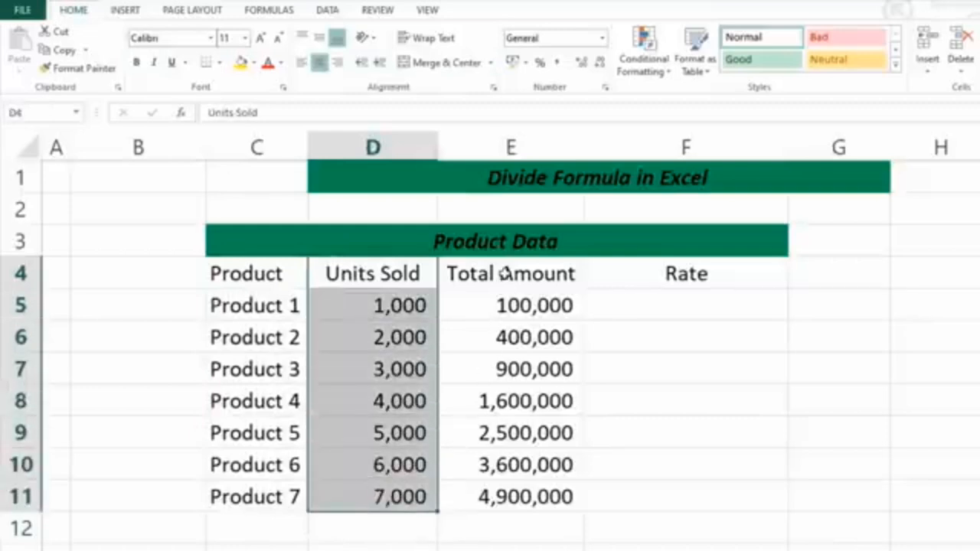
pyautogui.moveTo(505, 274); pyautogui.dragTo(499, 494)
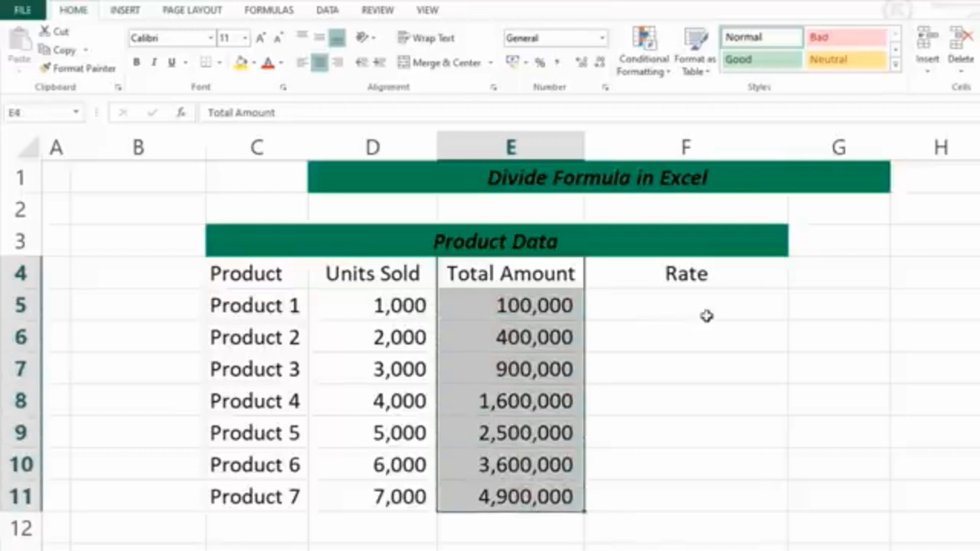
pyautogui.click(21, 305)
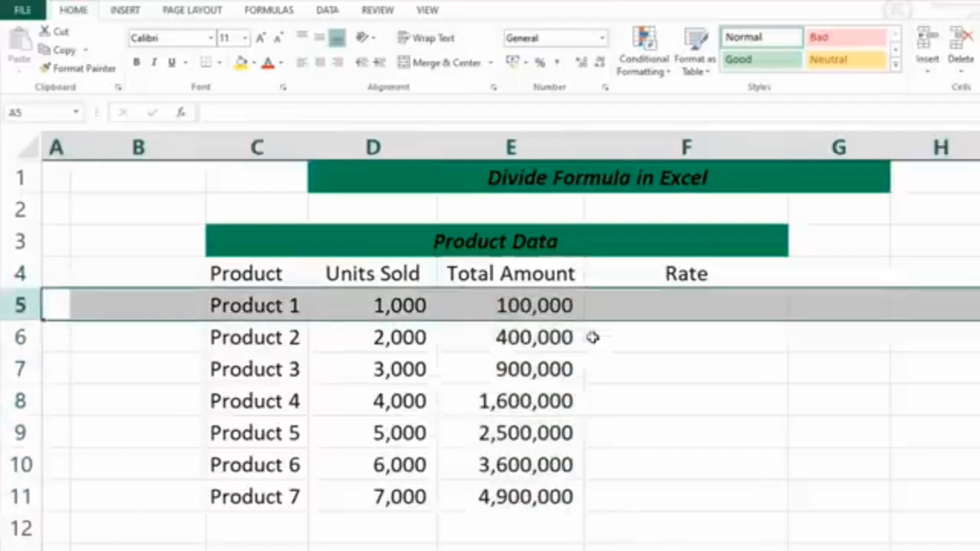
pyautogui.click(681, 307)
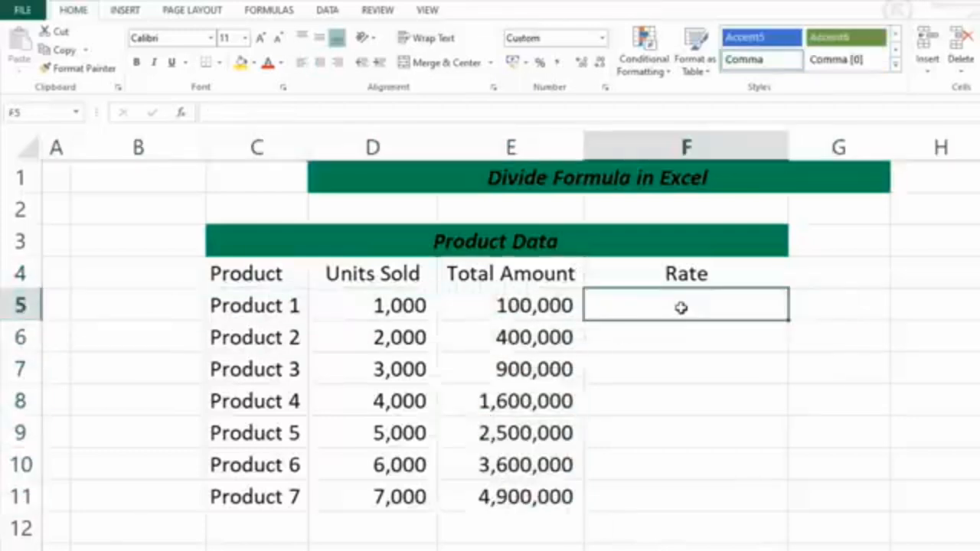
pyautogui.click(525, 307)
pyautogui.click(379, 305)
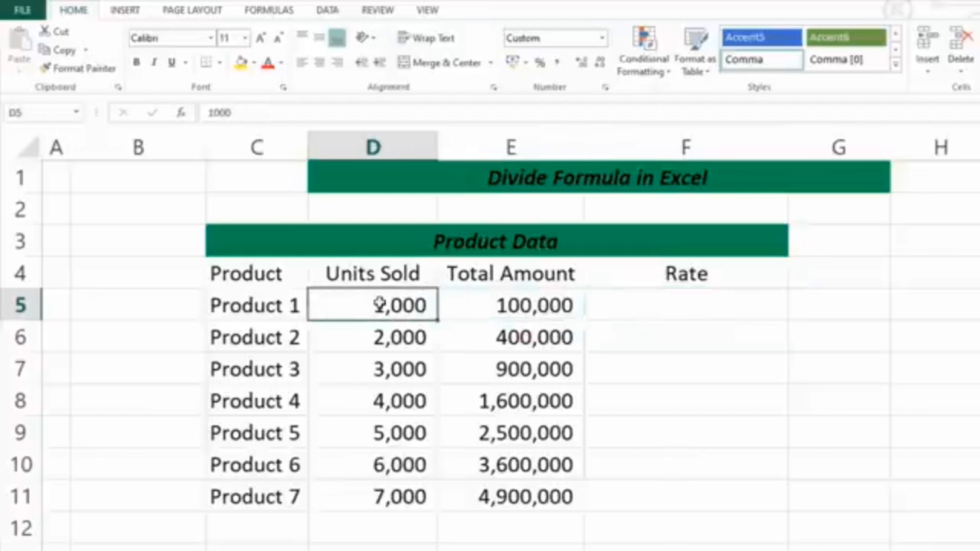
# Step: Calculate Product 1's rate in F5 of the division table with the formula =E5/D5
pyautogui.click(653, 308)
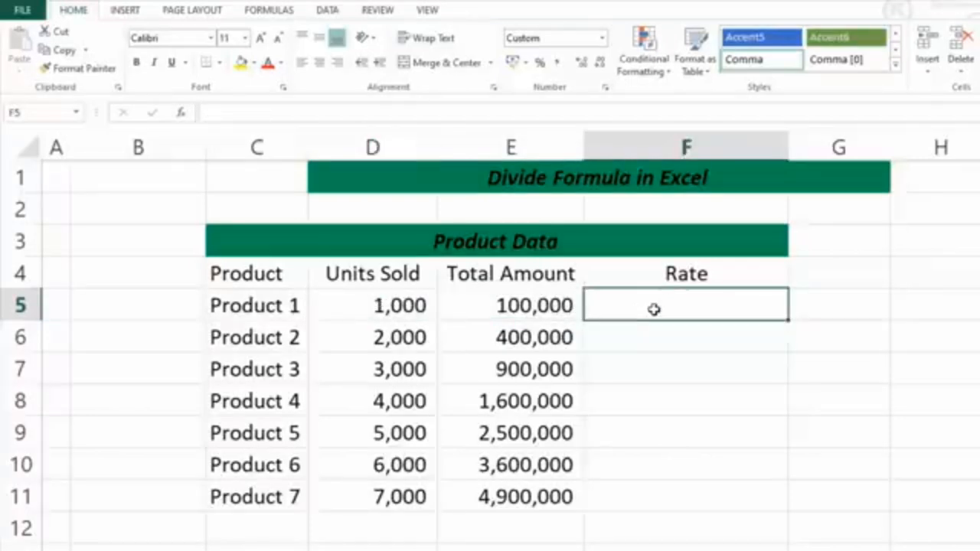
pyautogui.write('=')
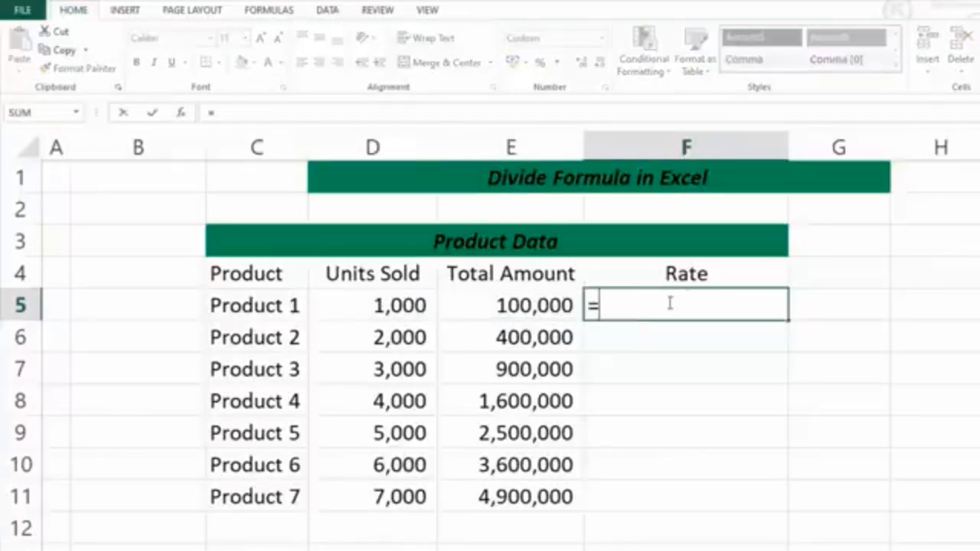
pyautogui.click(513, 305)
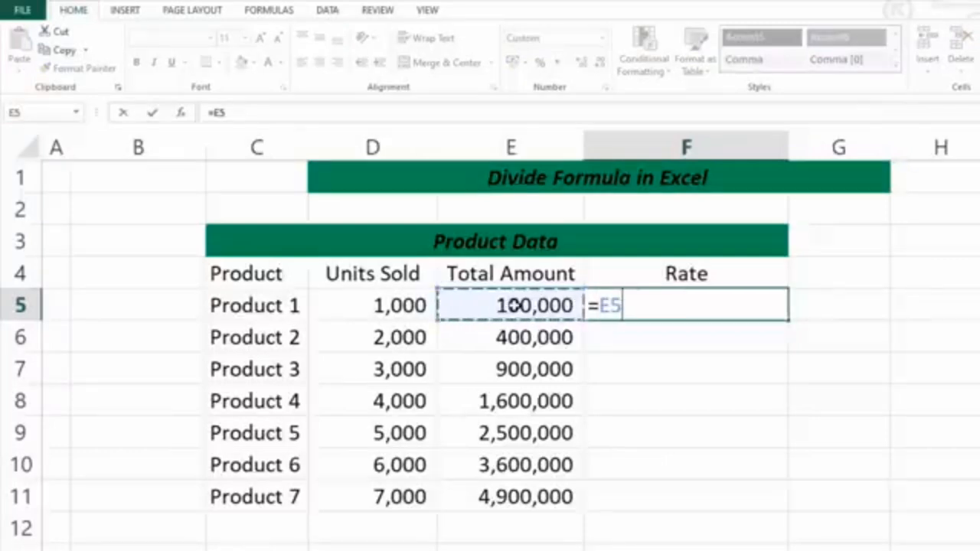
pyautogui.write('/')
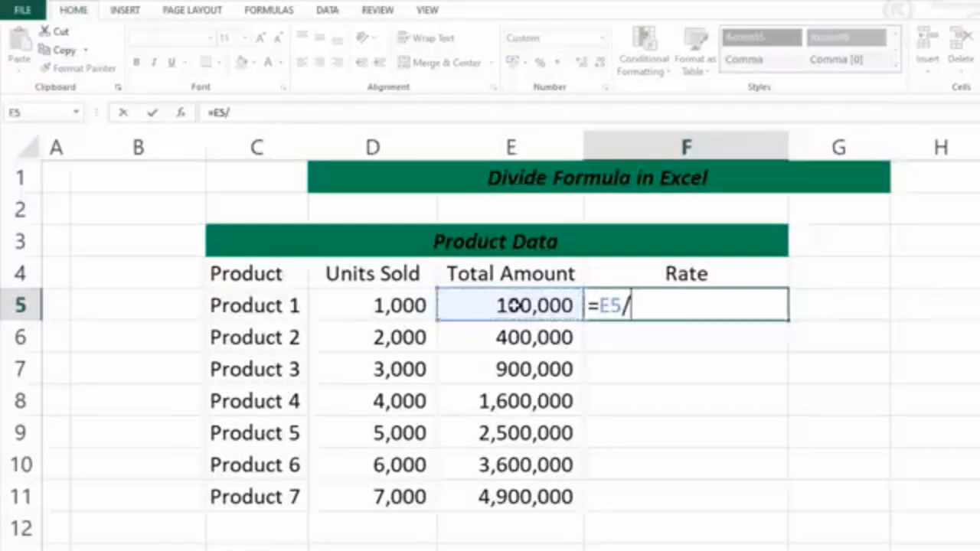
pyautogui.click(373, 304)
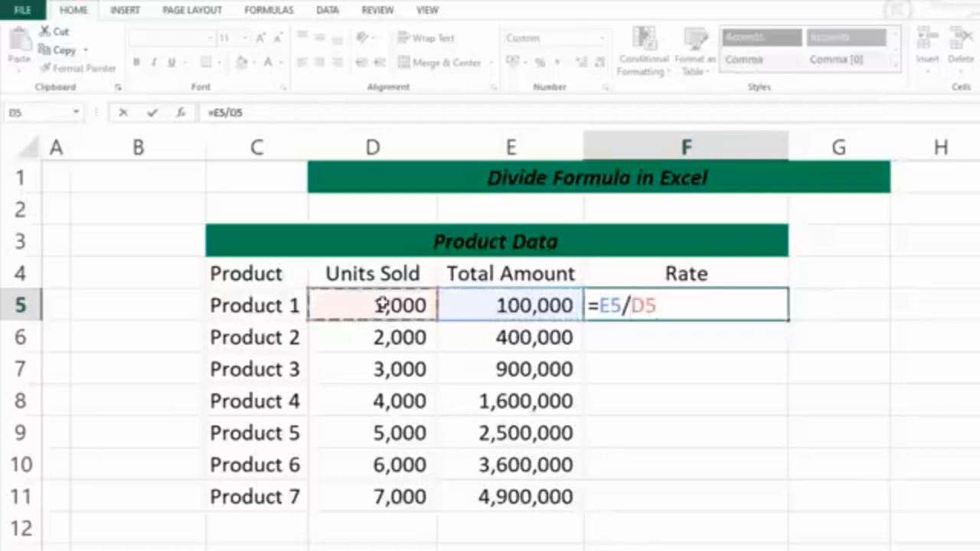
pyautogui.press('Return')
pyautogui.press('Up')
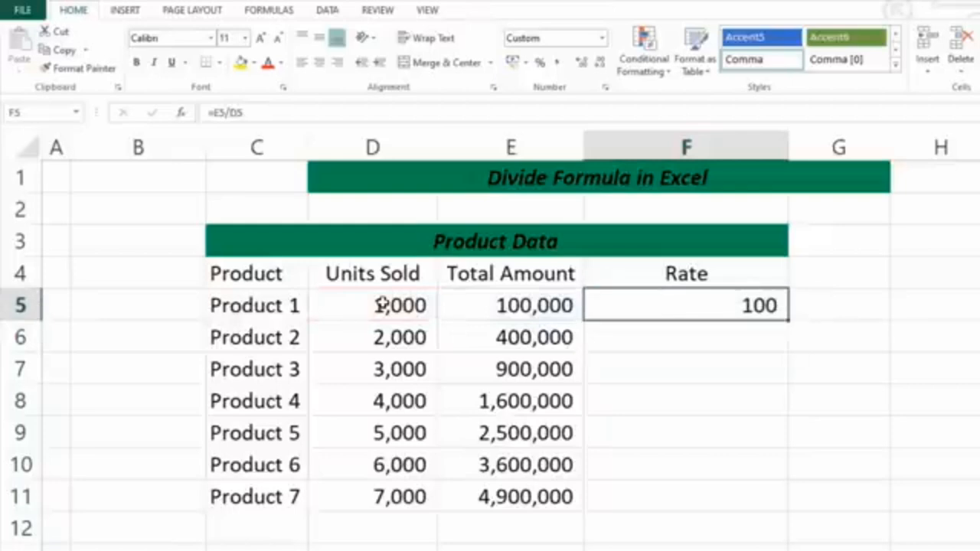
# Step: Copy Product 1's rate formula from F5 into F6:F11 for Products 2 to 7
pyautogui.click(8, 306)
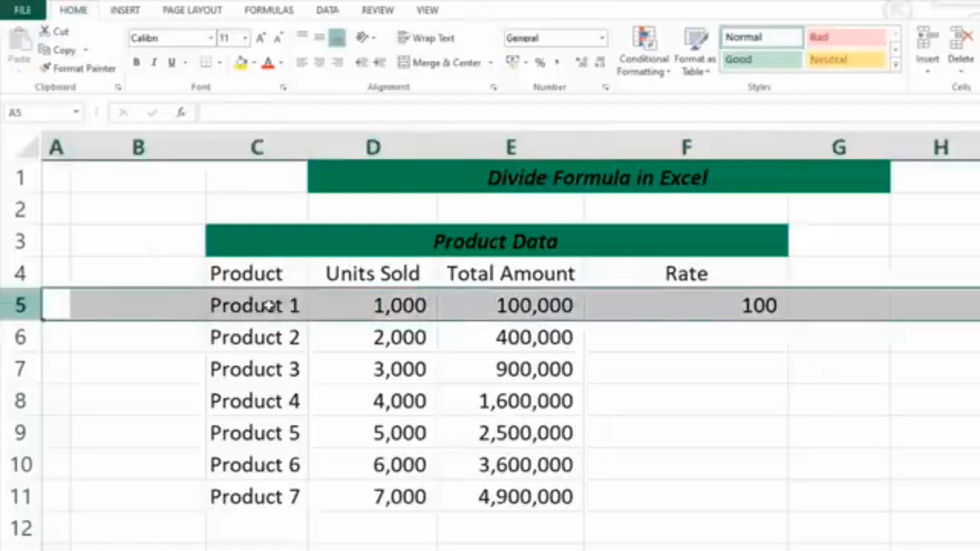
pyautogui.click(697, 321)
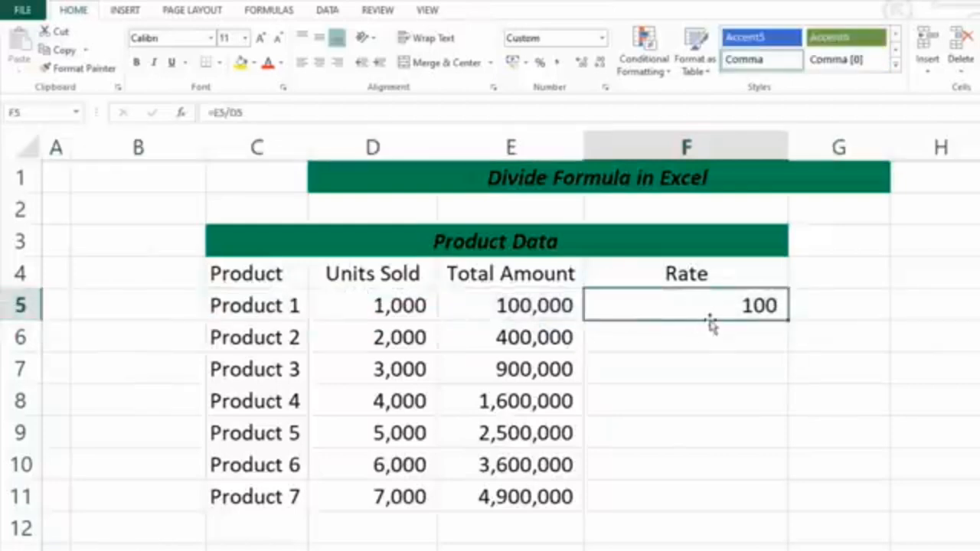
pyautogui.moveTo(704, 335); pyautogui.dragTo(700, 498)
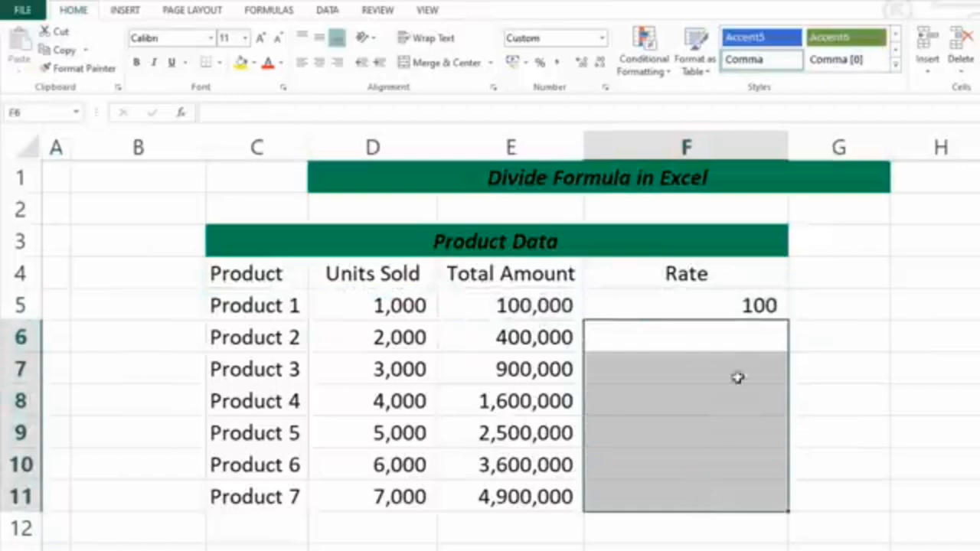
pyautogui.click(737, 306)
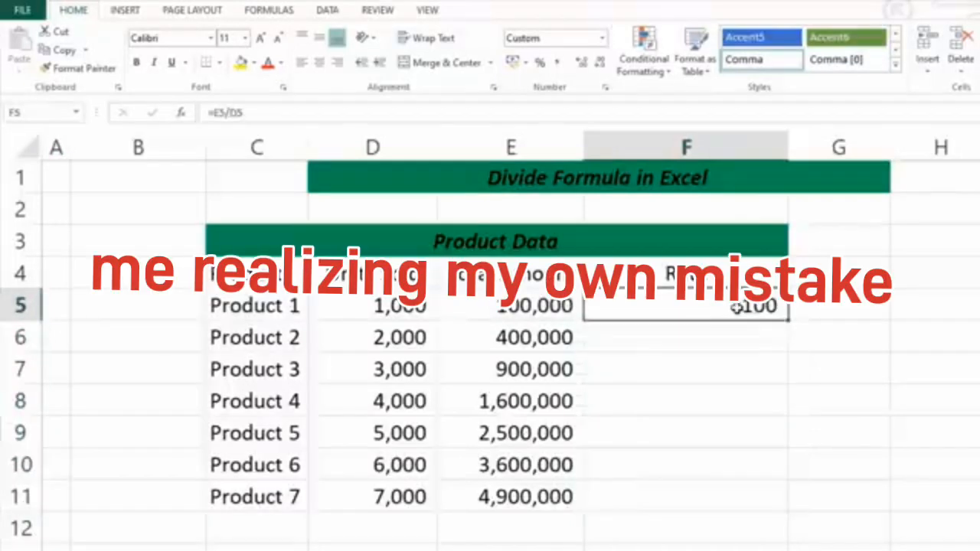
pyautogui.hotkey('ctrl', 'c')
pyautogui.press('Down')
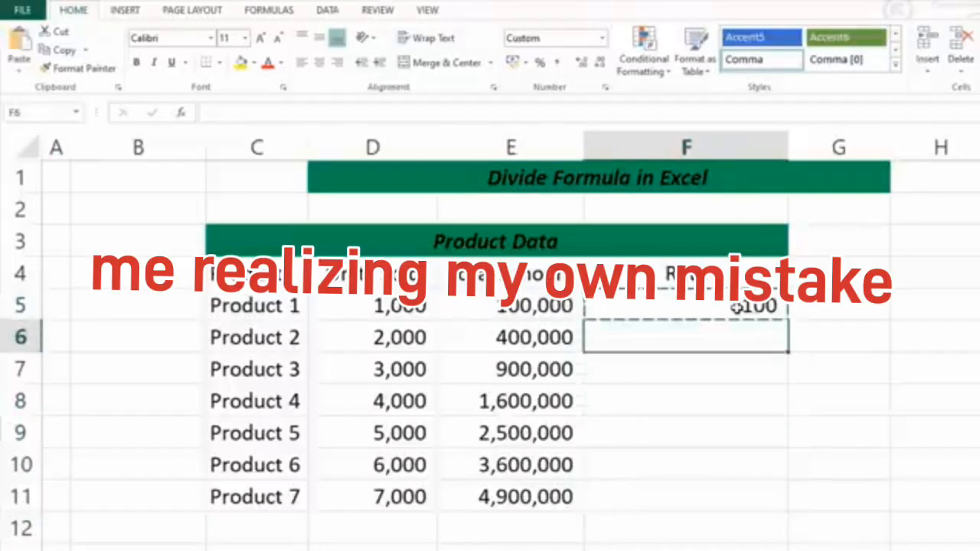
pyautogui.hotkey('shift', 'Down')
pyautogui.hotkey('shift', 'Down')
pyautogui.hotkey('shift', 'Down')
pyautogui.hotkey('shift', 'Down')
pyautogui.hotkey('shift', 'Down')
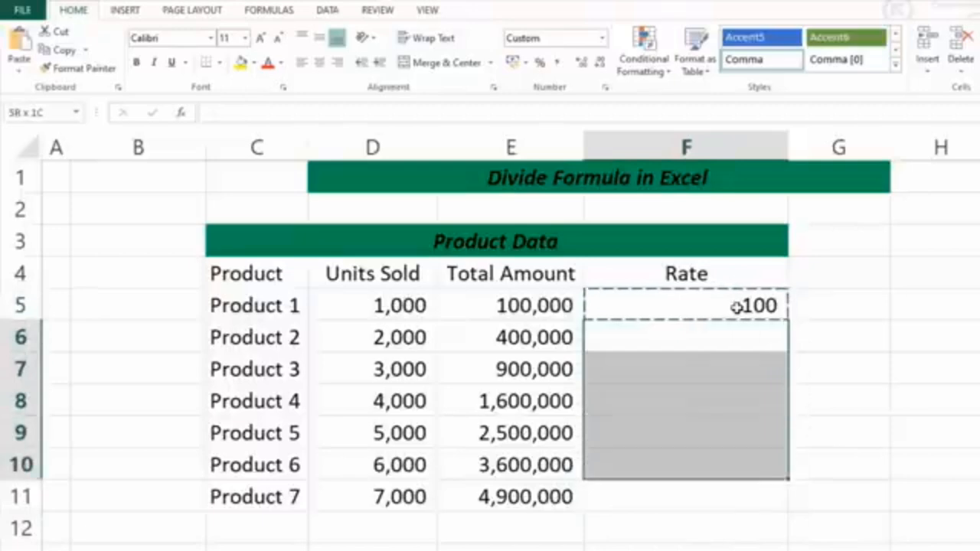
pyautogui.hotkey('ctrl', 'v')
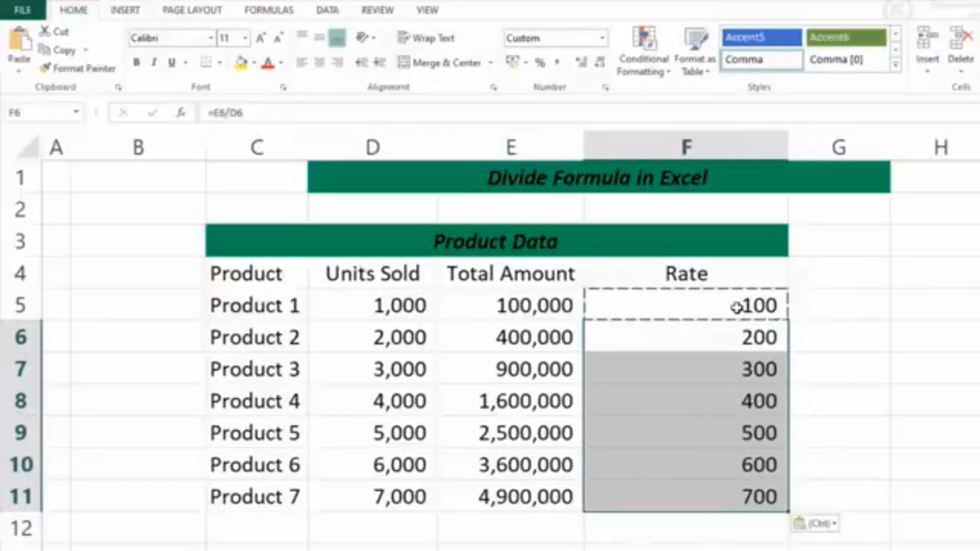
pyautogui.moveTo(706, 335); pyautogui.dragTo(706, 485)
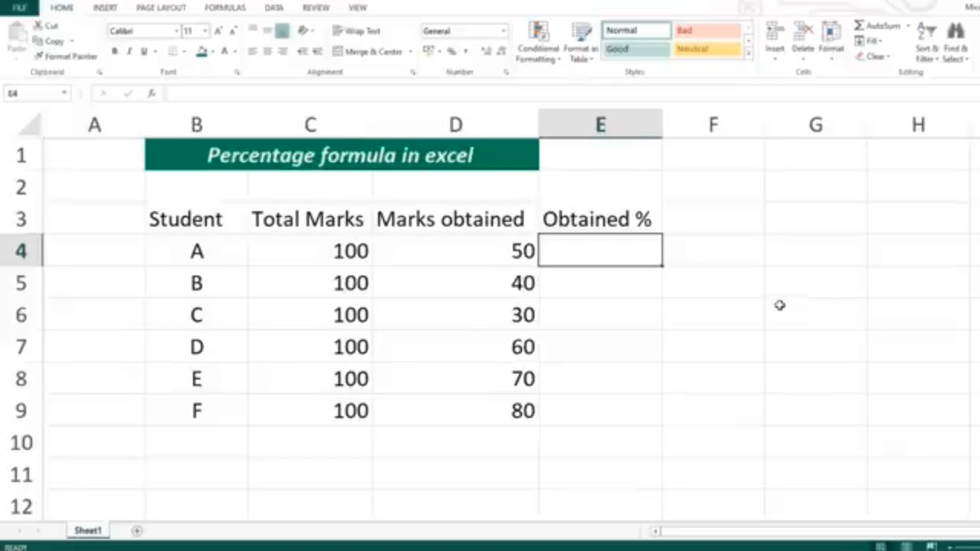
# Step: Calculate student A's obtained percentage in E4 of the percentage table with the formula =D4/C4
pyautogui.moveTo(218, 224); pyautogui.dragTo(210, 412)
pyautogui.moveTo(308, 219); pyautogui.dragTo(306, 406)
pyautogui.moveTo(449, 219); pyautogui.dragTo(452, 411)
pyautogui.click(609, 244)
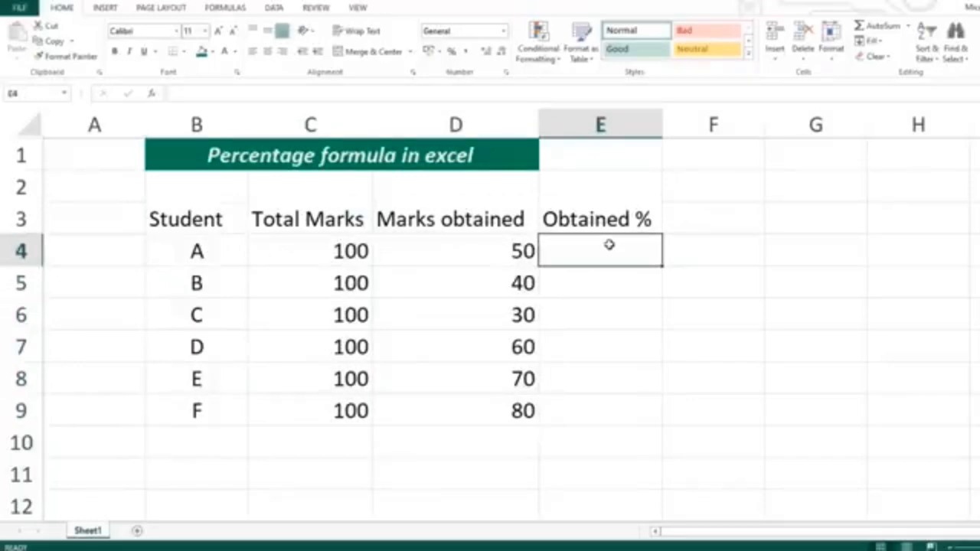
pyautogui.write('=')
pyautogui.press('Left')
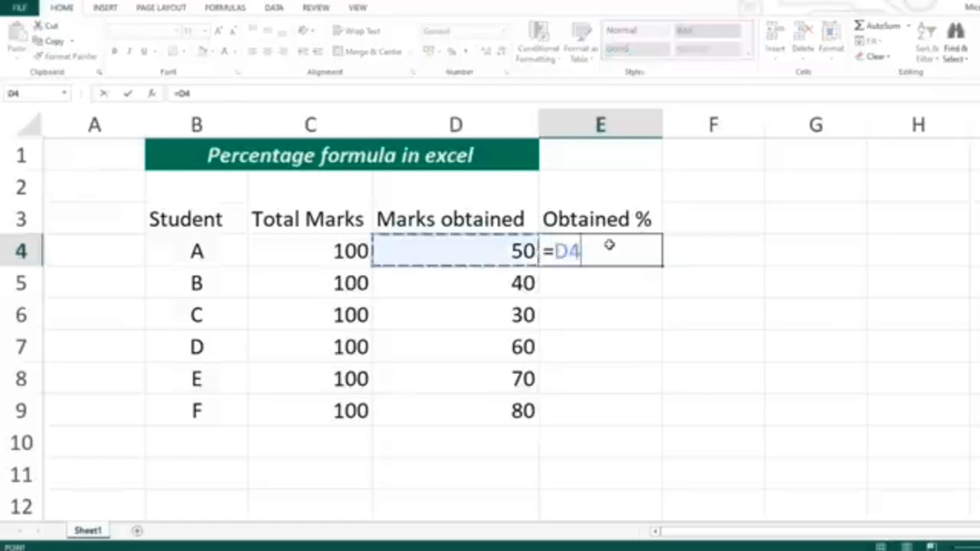
pyautogui.write('/')
pyautogui.press('Left')
pyautogui.press('Left')
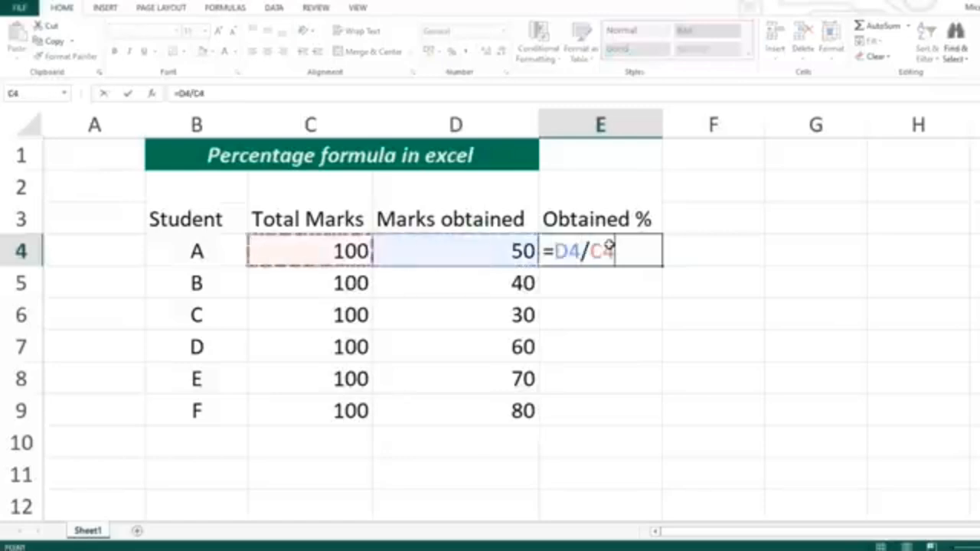
pyautogui.hotkey('ctrl', 'Return')
# Step: Copy student A's formula from E4 through E9 for the other students and format E4:E9 as percentages
pyautogui.hotkey('ctrl', 'c')
pyautogui.press('Left')
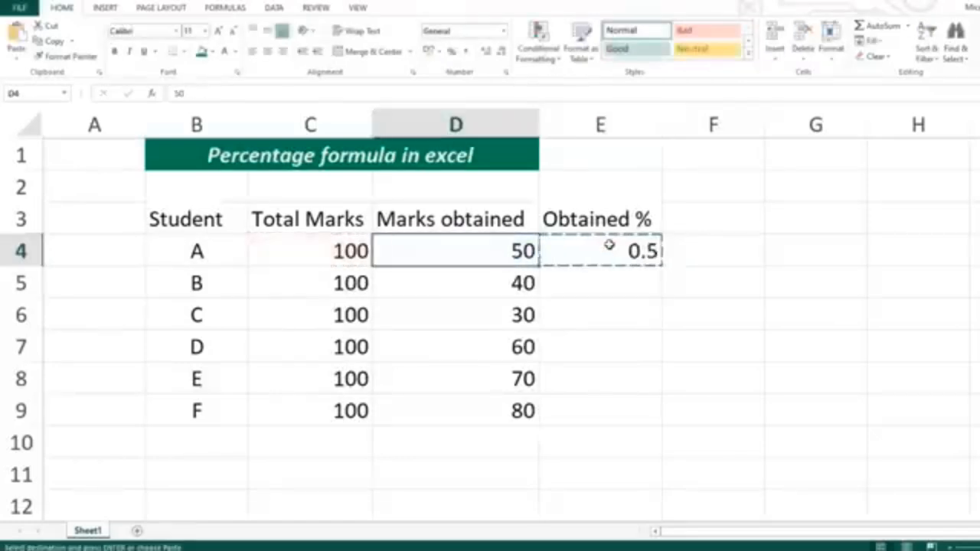
pyautogui.hotkey('ctrl', 'Down')
pyautogui.press('Right')
pyautogui.hotkey('ctrl', 'shift', 'Up')
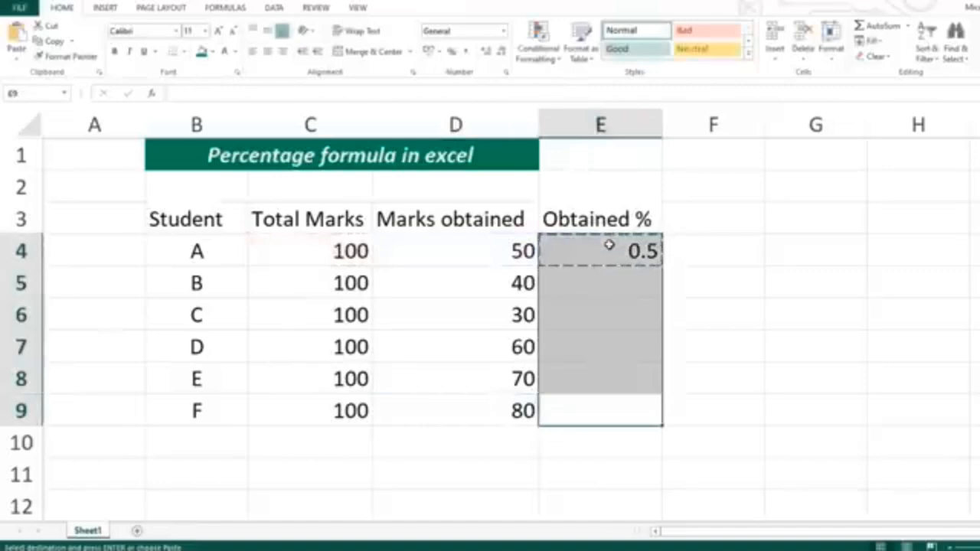
pyautogui.hotkey('ctrl', 'v')
pyautogui.press('Escape')
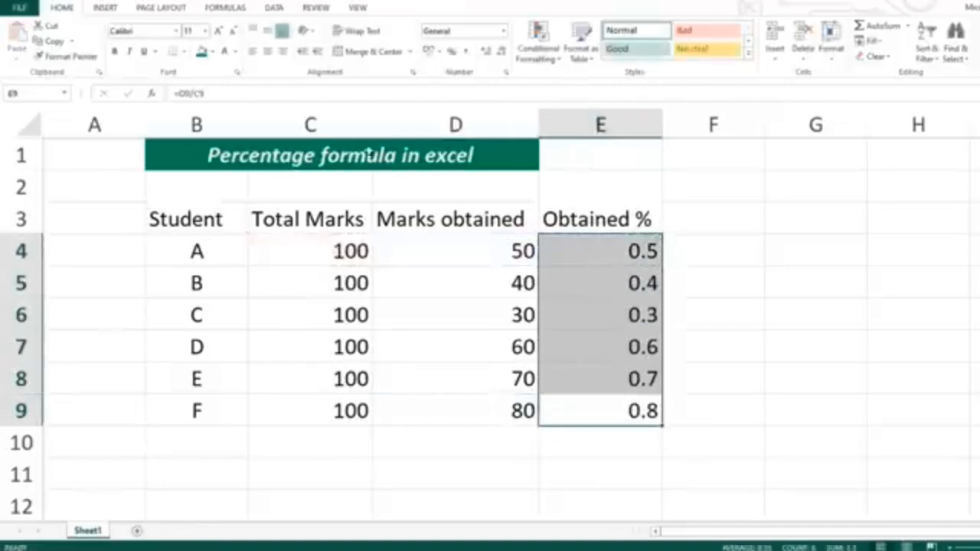
pyautogui.click(452, 56)
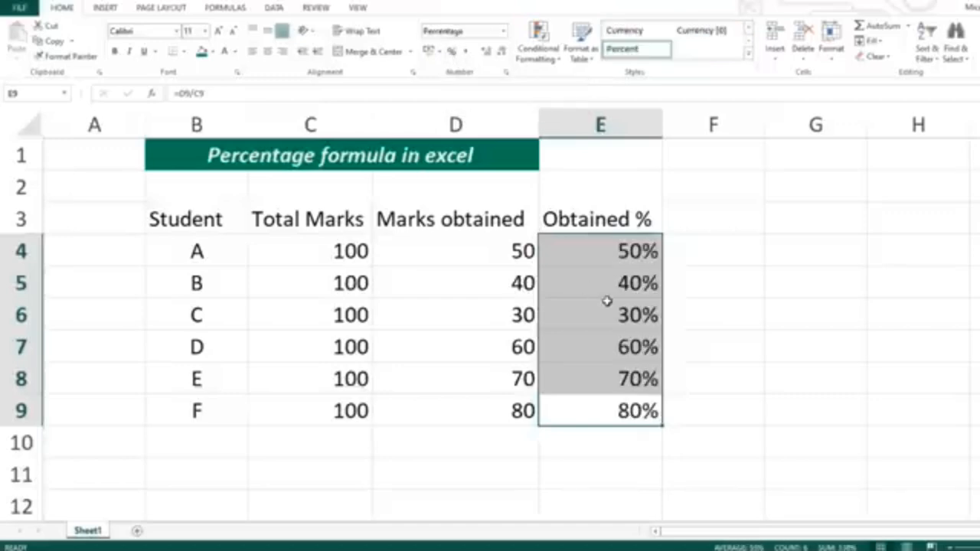
# Step: Review the marks obtained, total marks and obtained percentage cells of students A and B
pyautogui.click(571, 253)
pyautogui.click(481, 256)
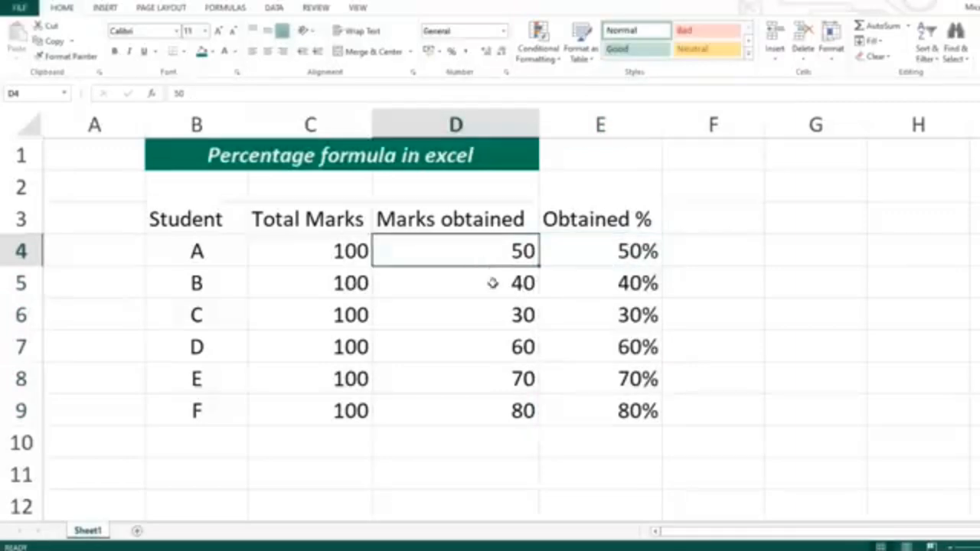
pyautogui.click(306, 254)
pyautogui.click(613, 253)
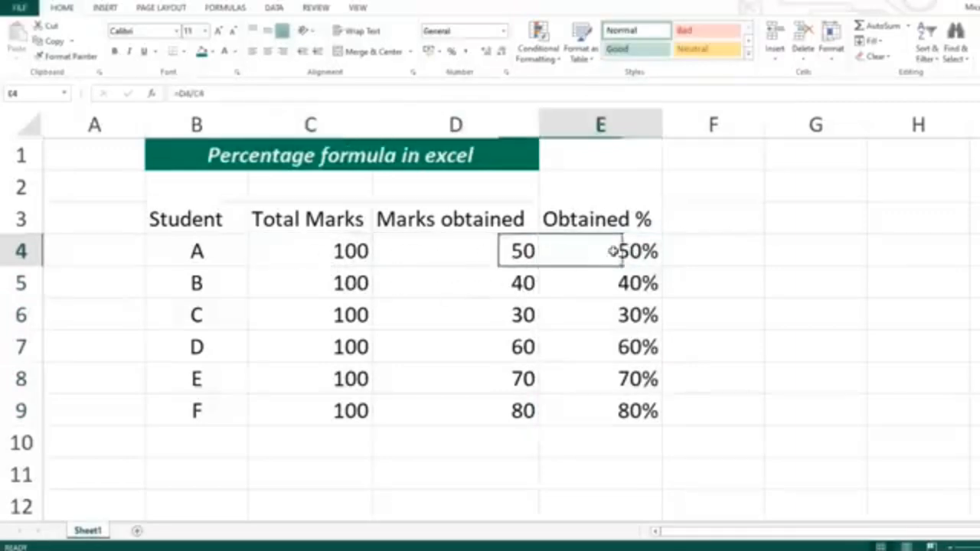
pyautogui.click(520, 284)
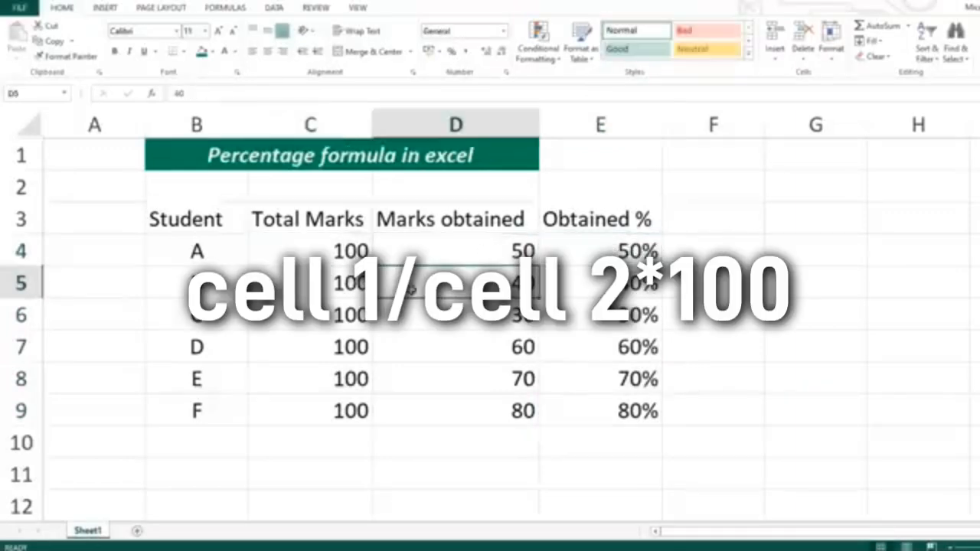
pyautogui.click(335, 283)
pyautogui.click(605, 285)
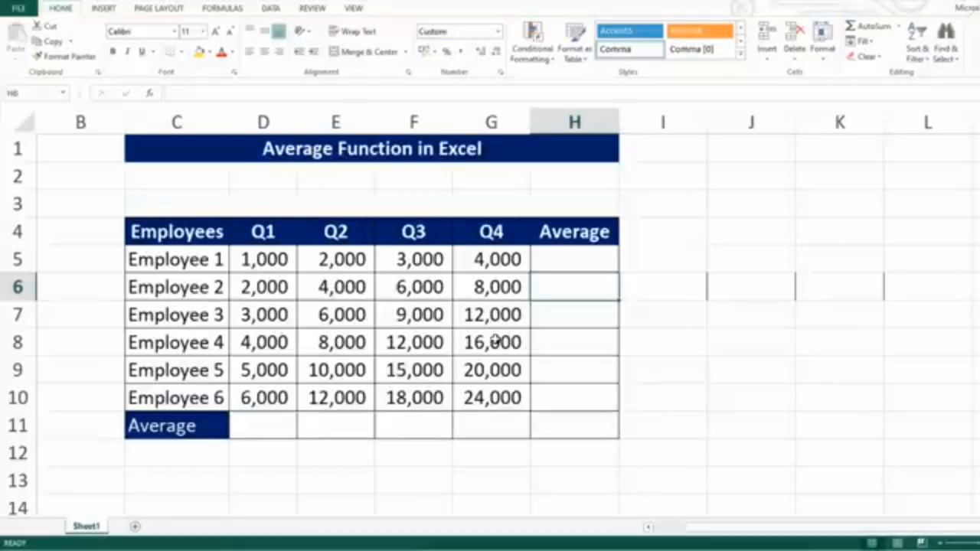
# Step: Enter the sample numbers 3, 4 and 5 in cells I6, J6 and K6 beside the Average table
pyautogui.press('Right')
pyautogui.write('3')
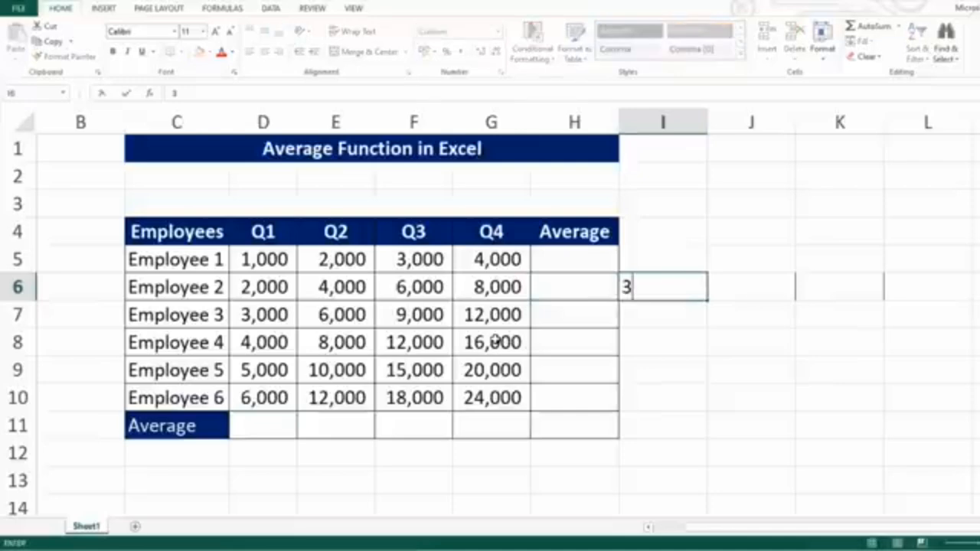
pyautogui.press('Return')
pyautogui.press('Up')
pyautogui.press('Right')
pyautogui.write('4')
pyautogui.press('Return')
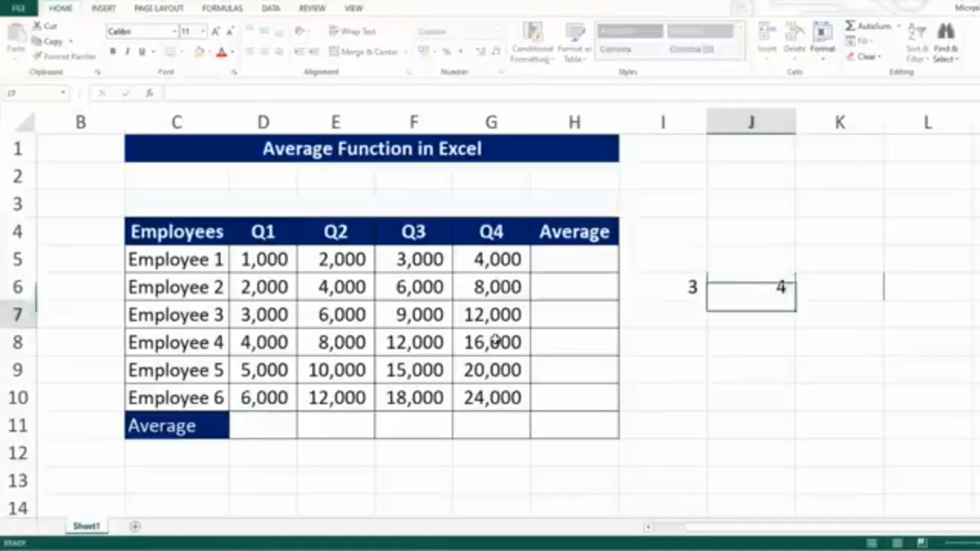
pyautogui.press('Up')
pyautogui.press('Right')
pyautogui.write('5')
pyautogui.press('Return')
pyautogui.press('Up')
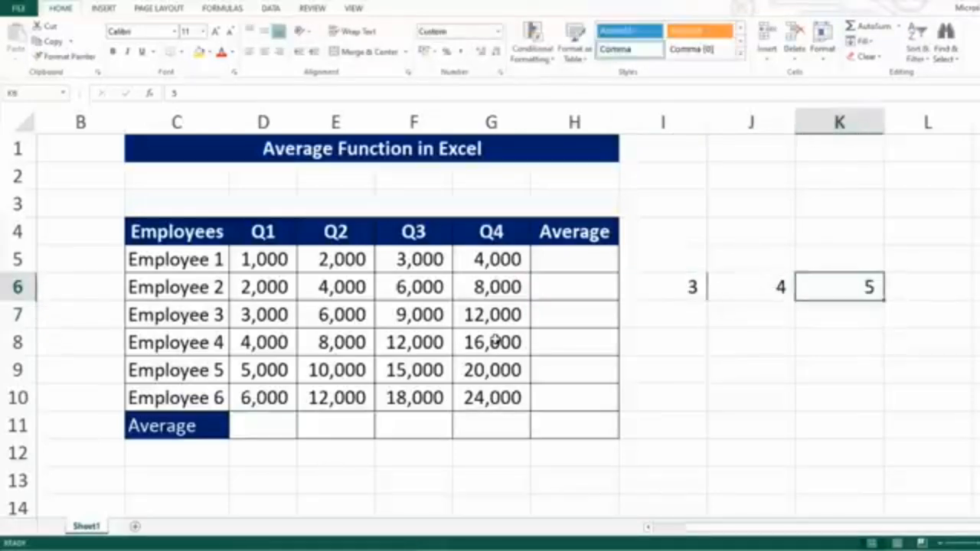
# Step: Add up the sample numbers in L6 with a SUM formula over I6:K6
pyautogui.press('Right')
pyautogui.write('=sum(')
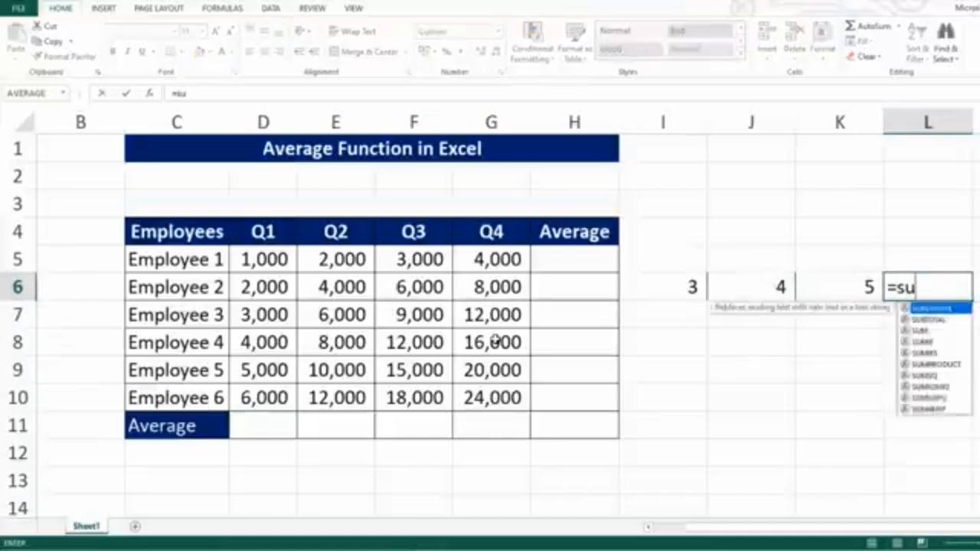
pyautogui.press('Left')
pyautogui.hotkey('shift', 'Left')
pyautogui.hotkey('shift', 'Left')
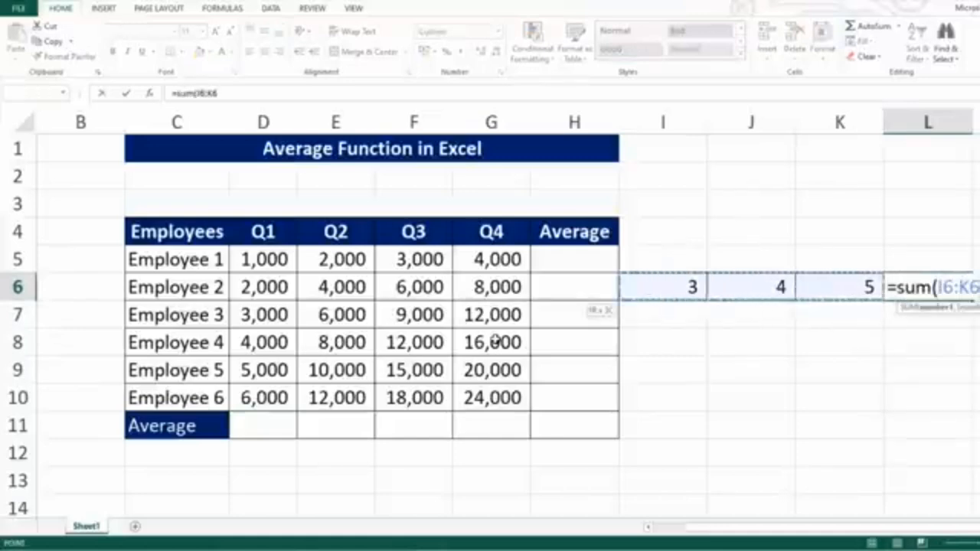
pyautogui.press('Return')
pyautogui.press('Up')
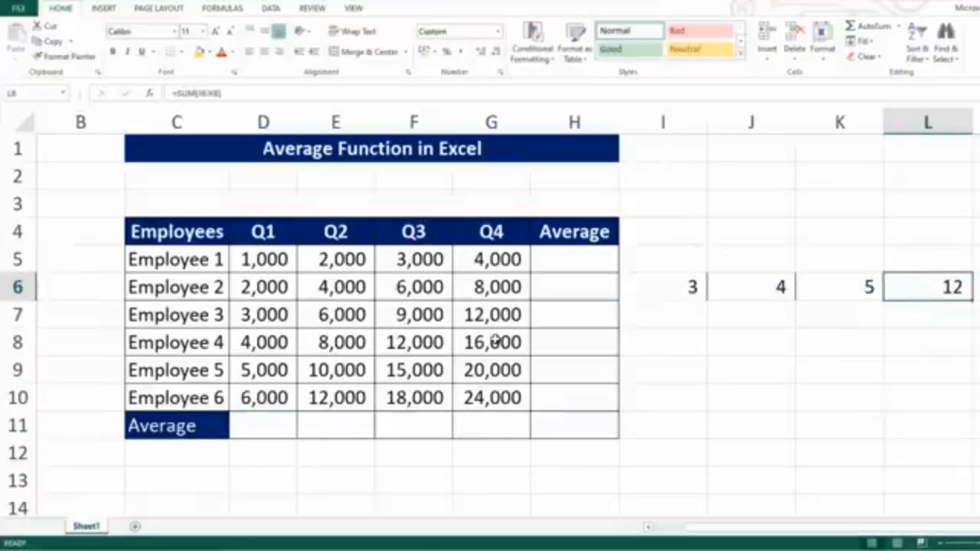
# Step: Replace the formula in L6 with =12/3 to work out the average manually
pyautogui.write('=12/')
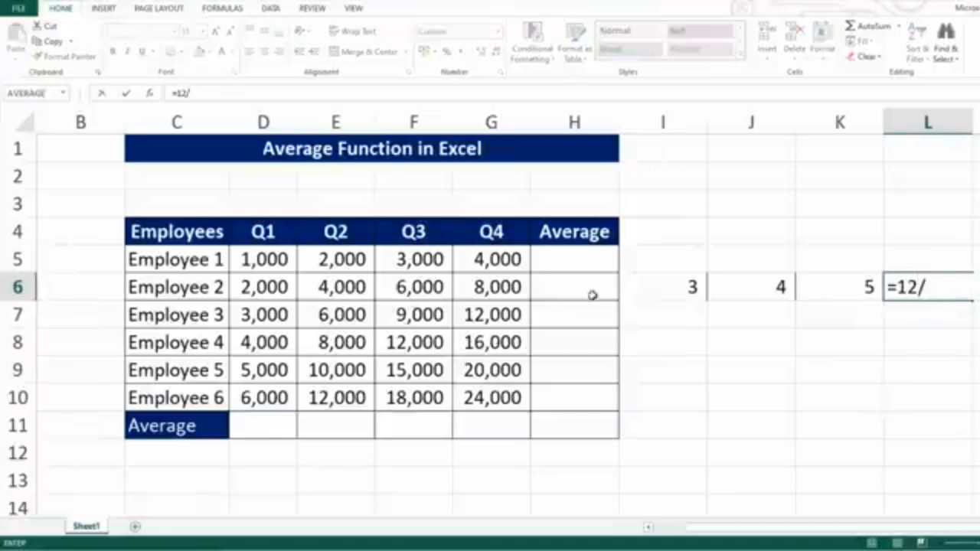
pyautogui.write('3')
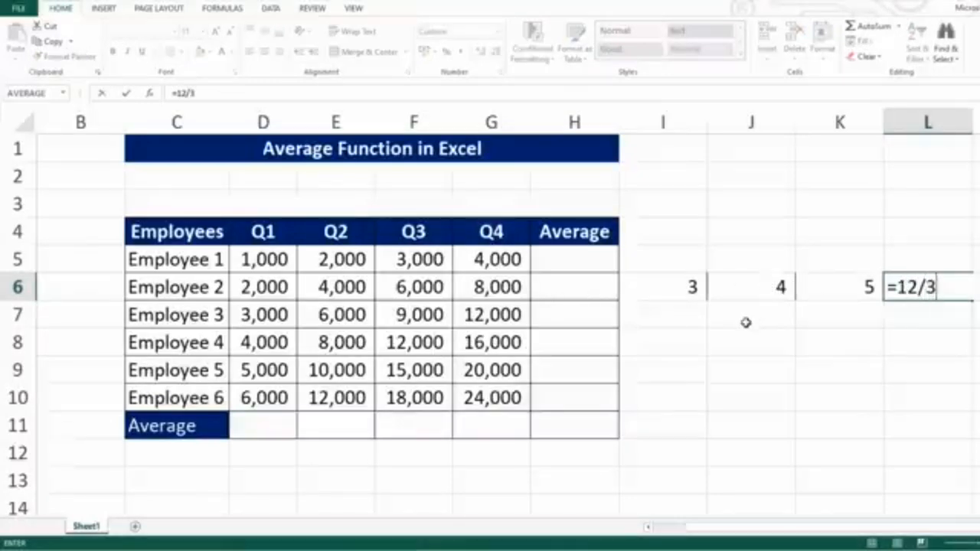
pyautogui.press('Return')
pyautogui.press('Up')
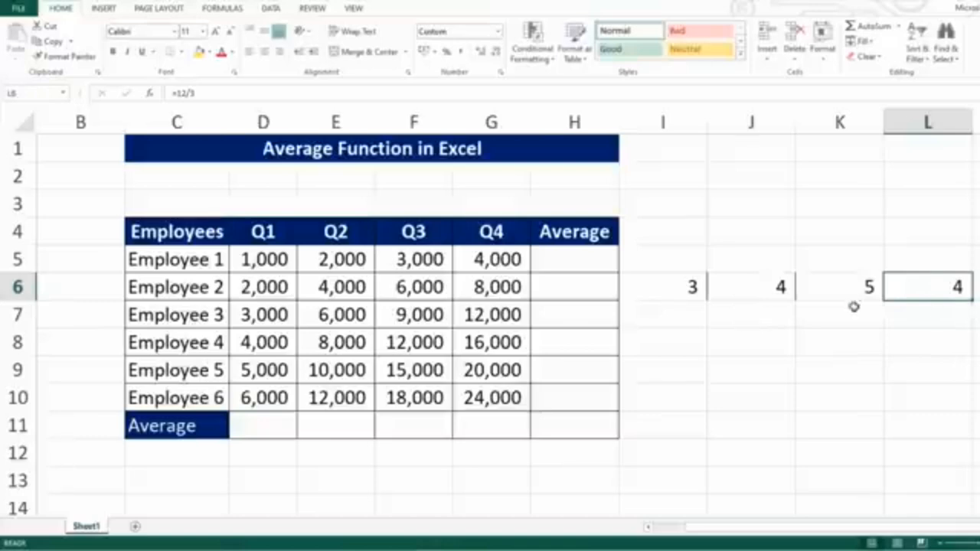
# Step: Select I6:K6 to check the average of the sample numbers, and clear the sample cells I6:L6
pyautogui.moveTo(674, 286); pyautogui.dragTo(836, 294)
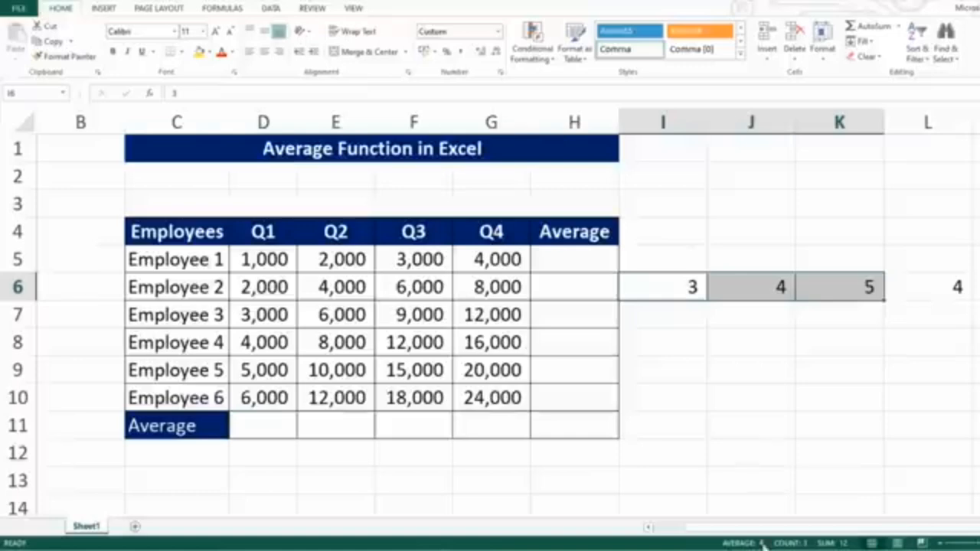
pyautogui.click(766, 338)
pyautogui.moveTo(677, 286); pyautogui.dragTo(934, 288)
pyautogui.press('Delete')
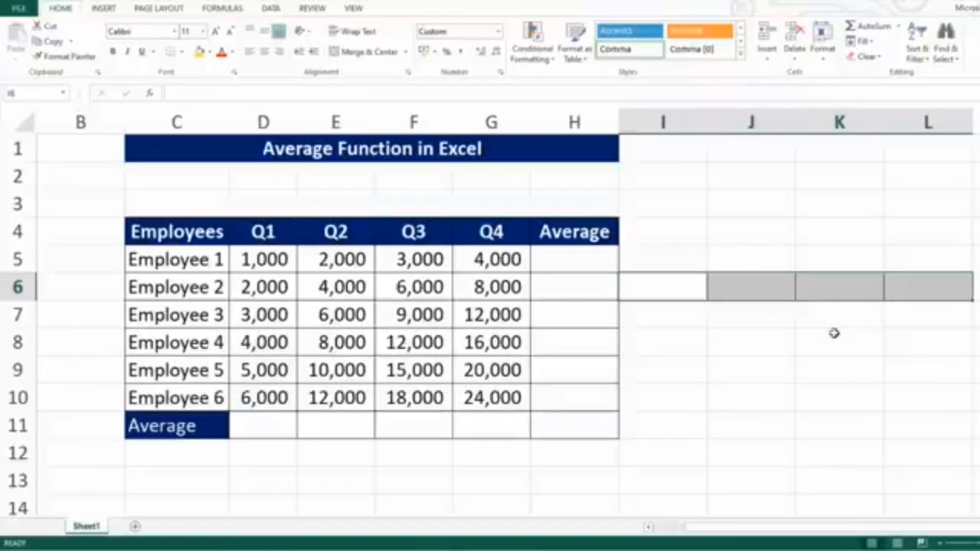
# Step: Calculate Employee 1's quarterly average in H5 with the formula +AVERAGE(D5:G5)
pyautogui.click(577, 258)
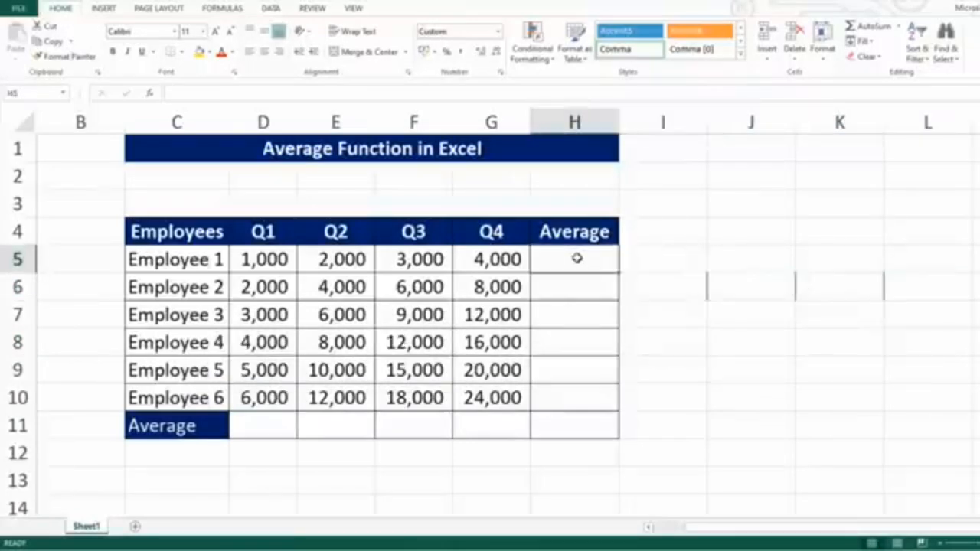
pyautogui.write('=')
pyautogui.press('Escape')
pyautogui.write('+')
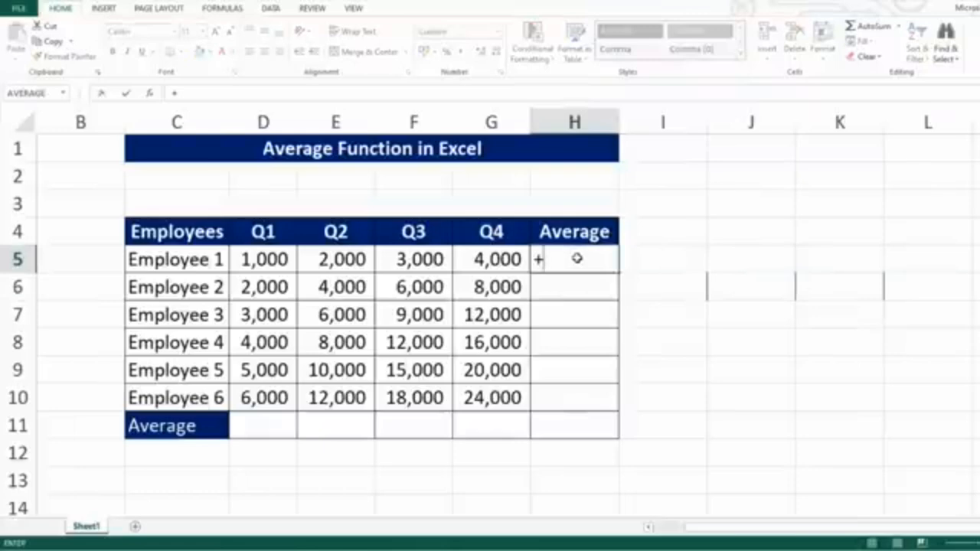
pyautogui.write('aver')
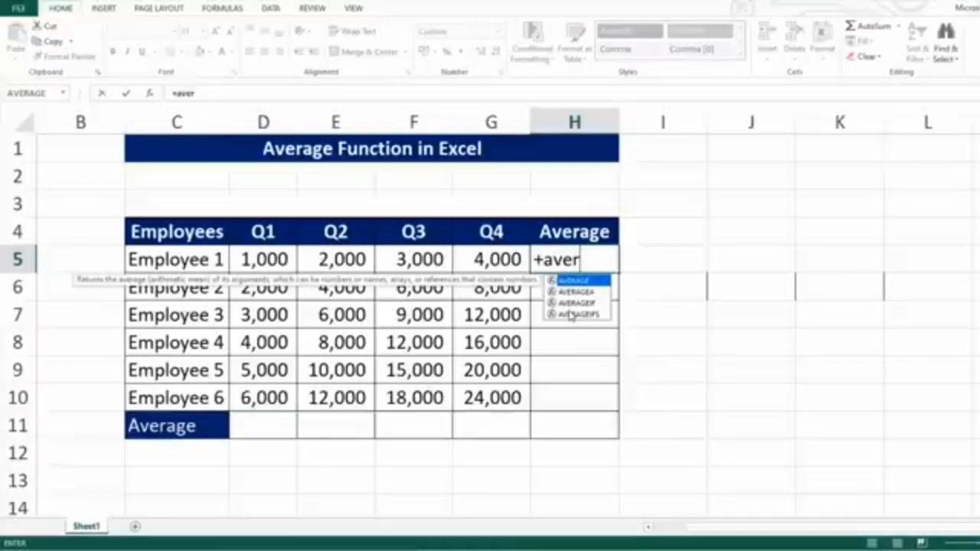
pyautogui.press('Tab')
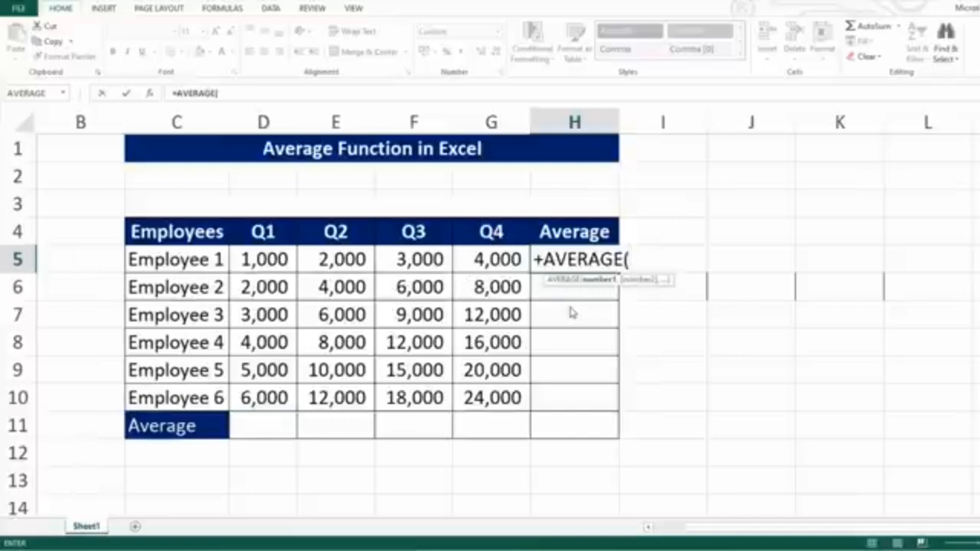
pyautogui.click(265, 258)
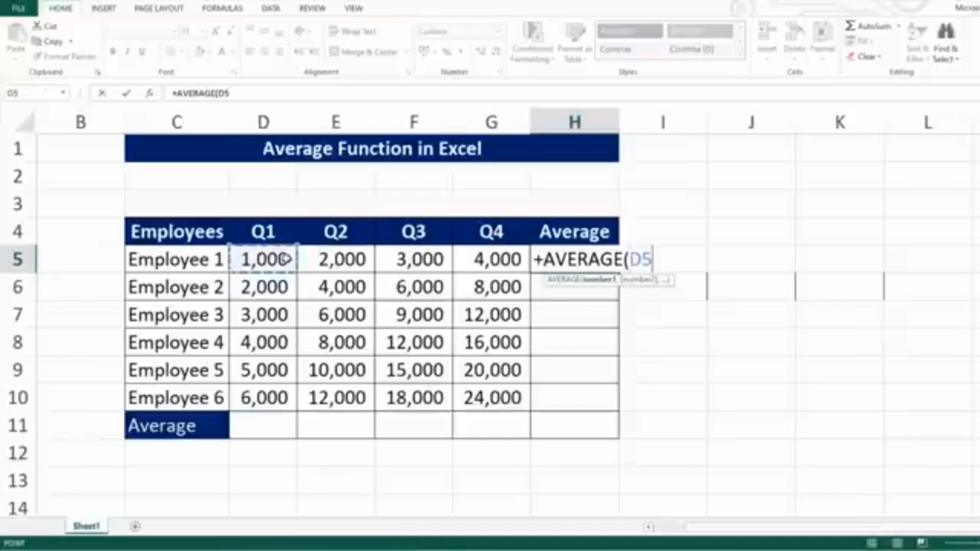
pyautogui.moveTo(283, 259); pyautogui.dragTo(470, 258)
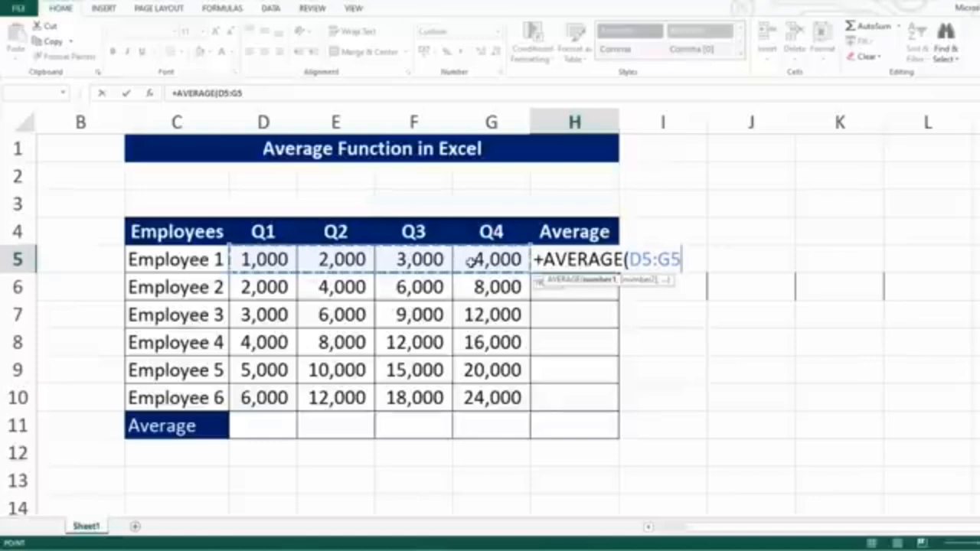
pyautogui.press('Return')
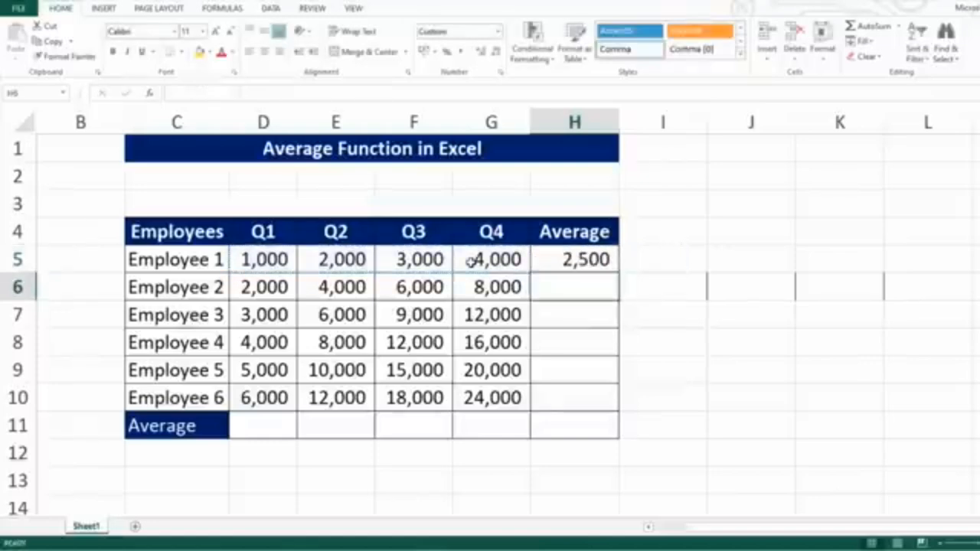
# Step: Copy Employee 1's average formula from H5 and paste it into H6:H10 for the other employees
pyautogui.press('Up')
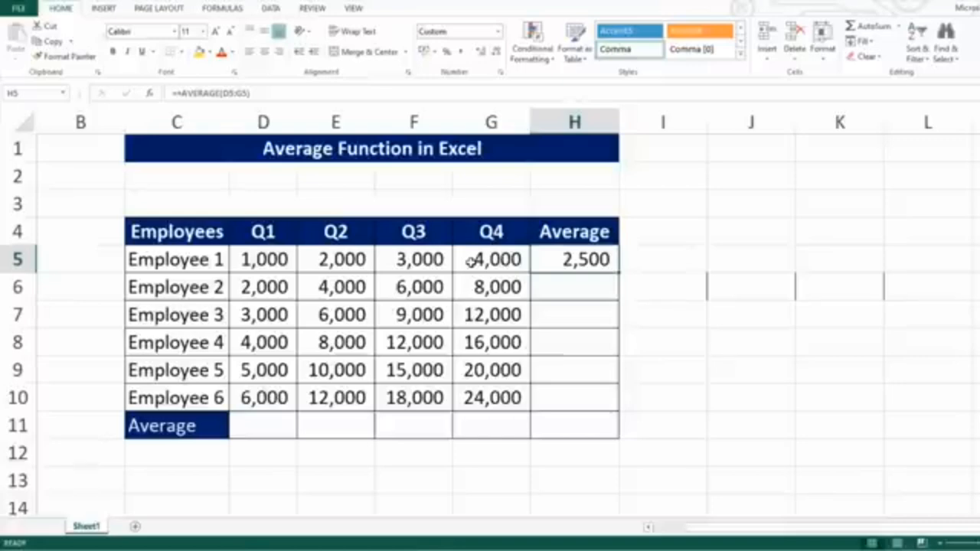
pyautogui.hotkey('ctrl', 'c')
pyautogui.press('Down')
pyautogui.hotkey('shift', 'Down')
pyautogui.hotkey('shift', 'Down')
pyautogui.hotkey('shift', 'Down')
pyautogui.hotkey('shift', 'Down')
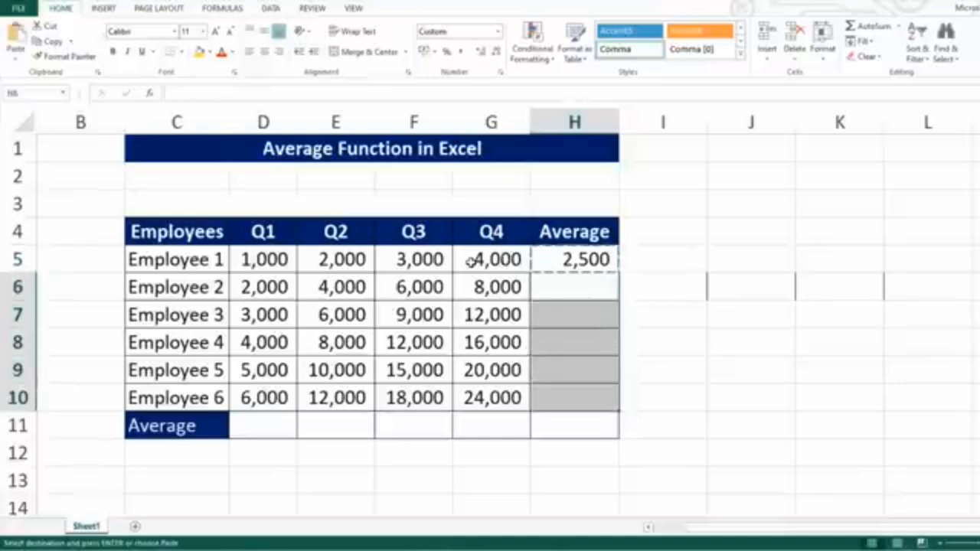
pyautogui.hotkey('ctrl', 'v')
pyautogui.press('Return')
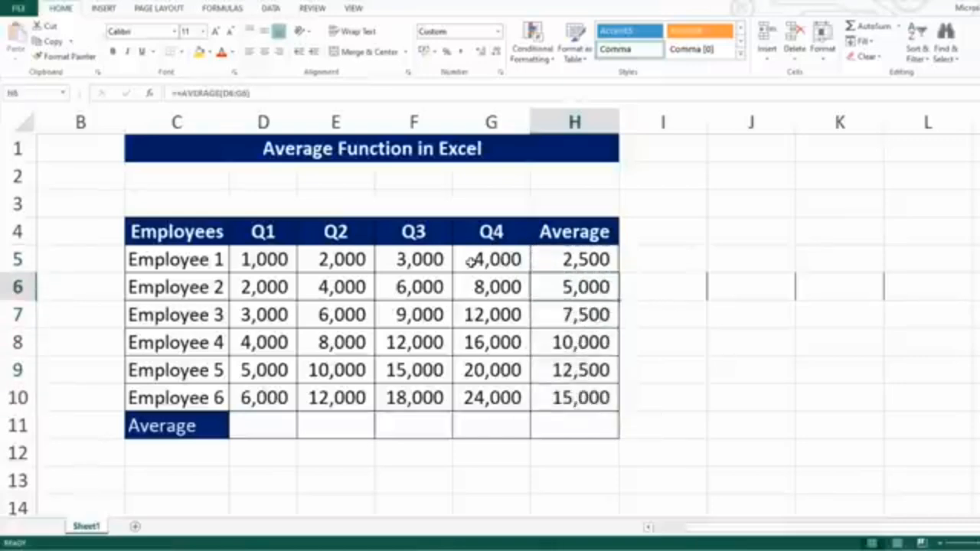
# Step: Clear the pasted averages in H6:H10 and fill the formula from H5 down through H10 instead
pyautogui.hotkey('shift', 'Down')
pyautogui.hotkey('shift', 'Down')
pyautogui.hotkey('shift', 'Down')
pyautogui.hotkey('shift', 'Down')
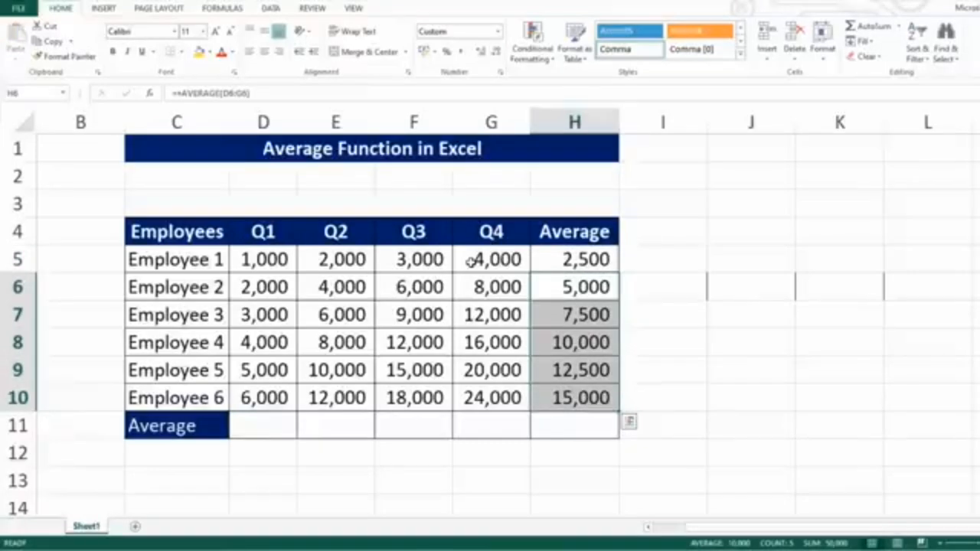
pyautogui.press('Delete')
pyautogui.click(565, 259)
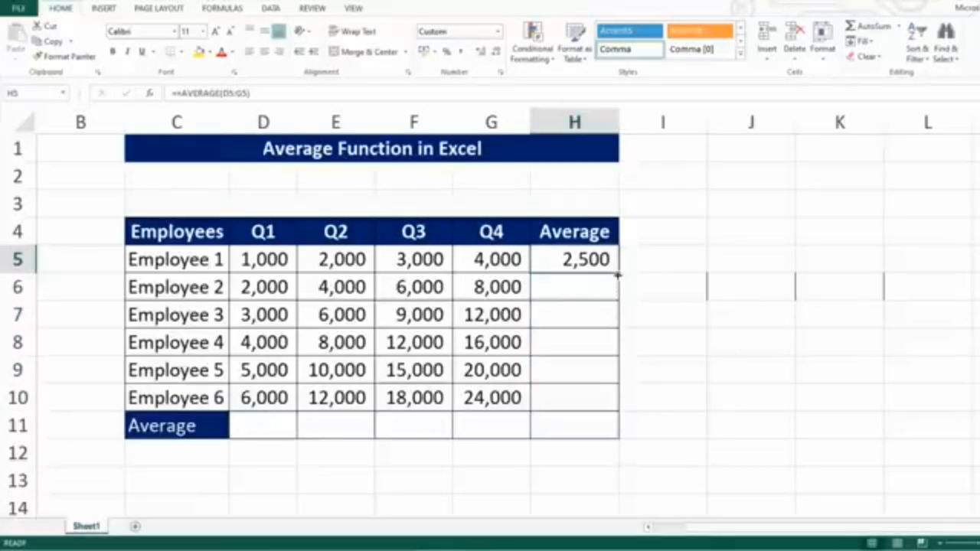
pyautogui.moveTo(617, 274); pyautogui.dragTo(597, 399)
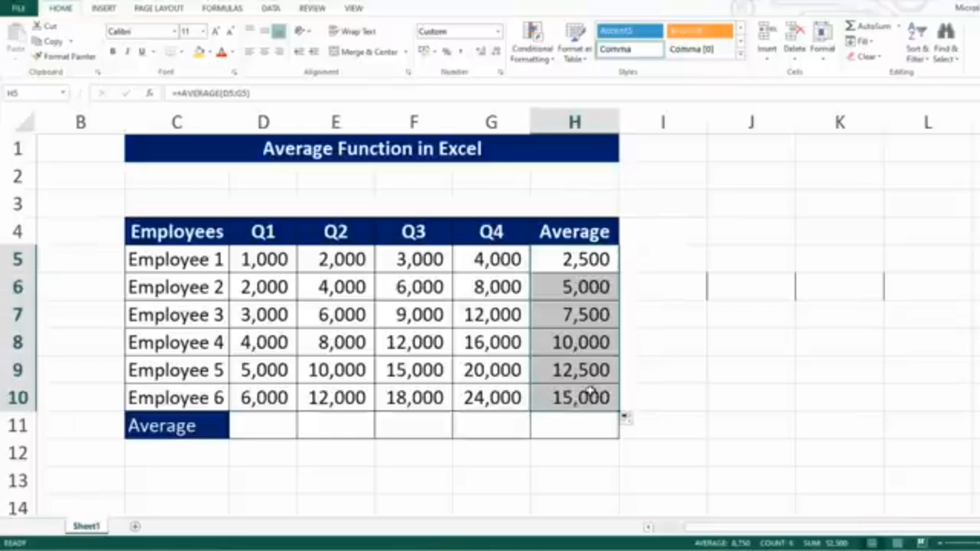
# Step: Calculate the Q1 average in D11 with the formula =AVERAGE(D5:D10)
pyautogui.click(266, 423)
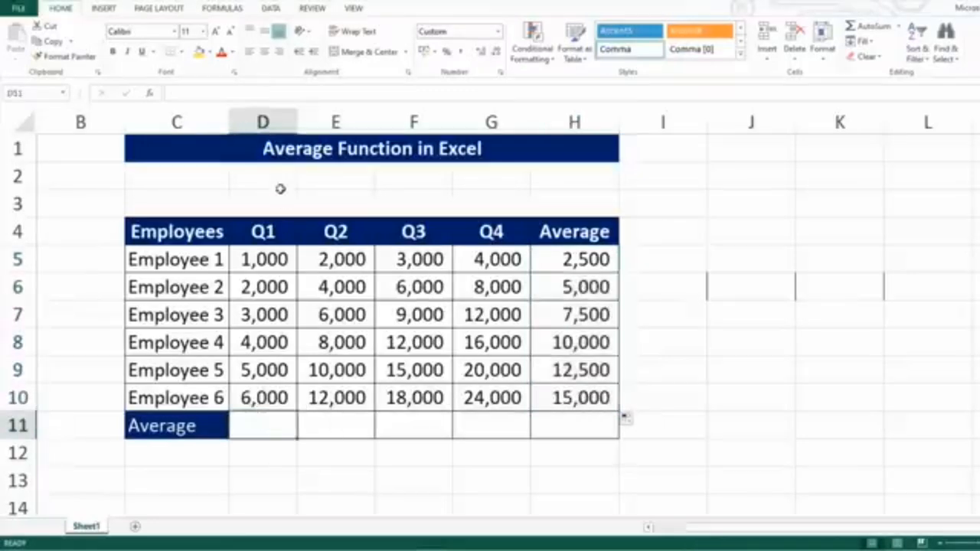
pyautogui.write('=average(')
pyautogui.click(260, 262)
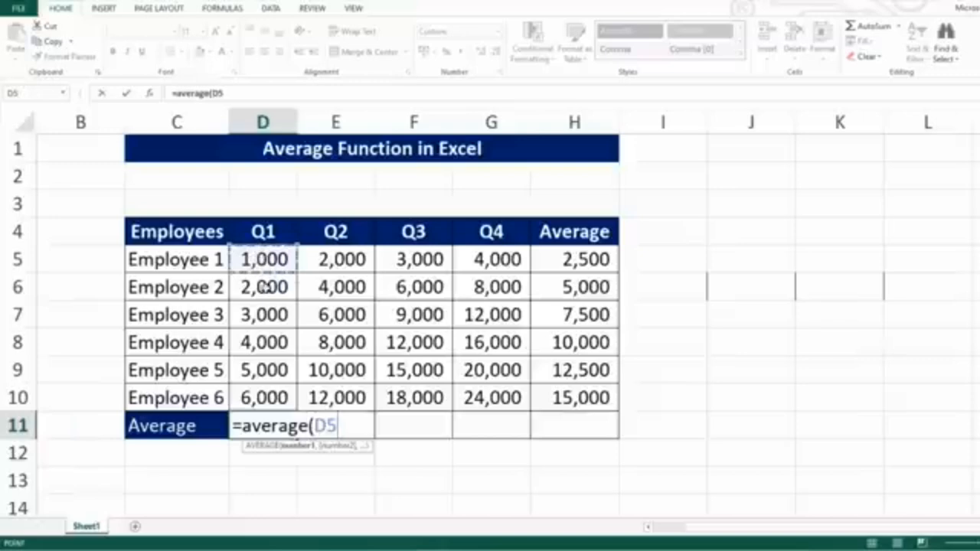
pyautogui.moveTo(264, 287); pyautogui.dragTo(300, 386)
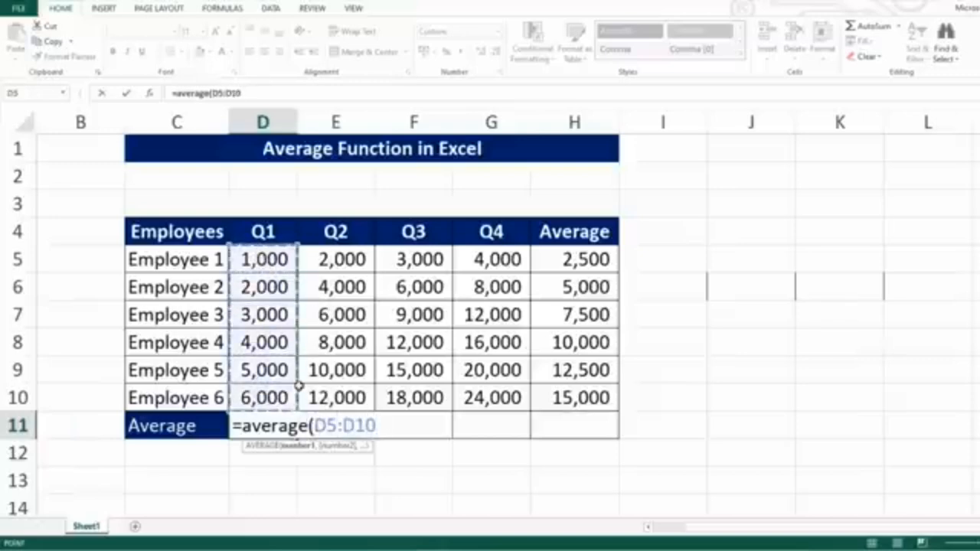
pyautogui.press('Return')
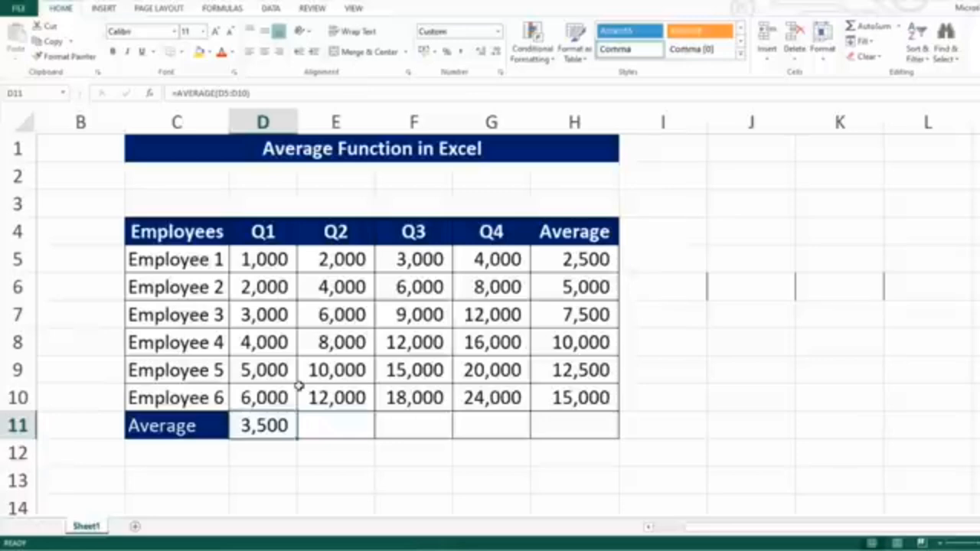
# Step: Copy the Q1 average formula from D11 into E11:G11 for Q2, Q3 and Q4
pyautogui.hotkey('ctrl', 'c')
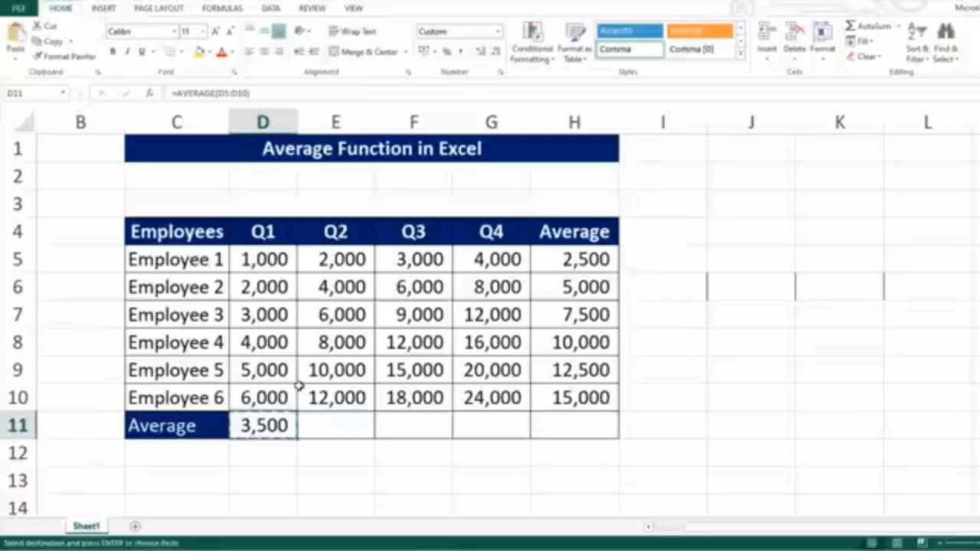
pyautogui.press('Right')
pyautogui.hotkey('shift', 'Right')
pyautogui.hotkey('shift', 'Right')
pyautogui.hotkey('ctrl', 'v')
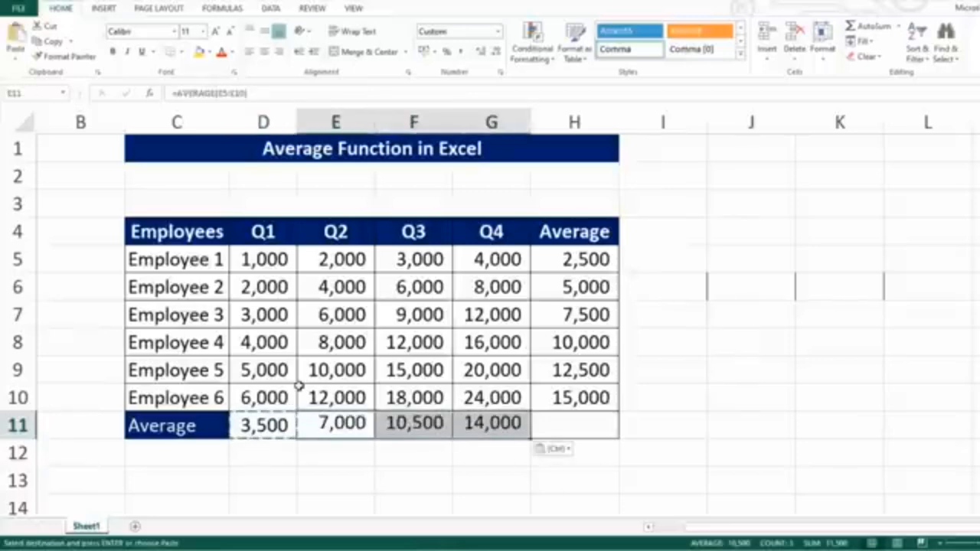
pyautogui.press('Escape')
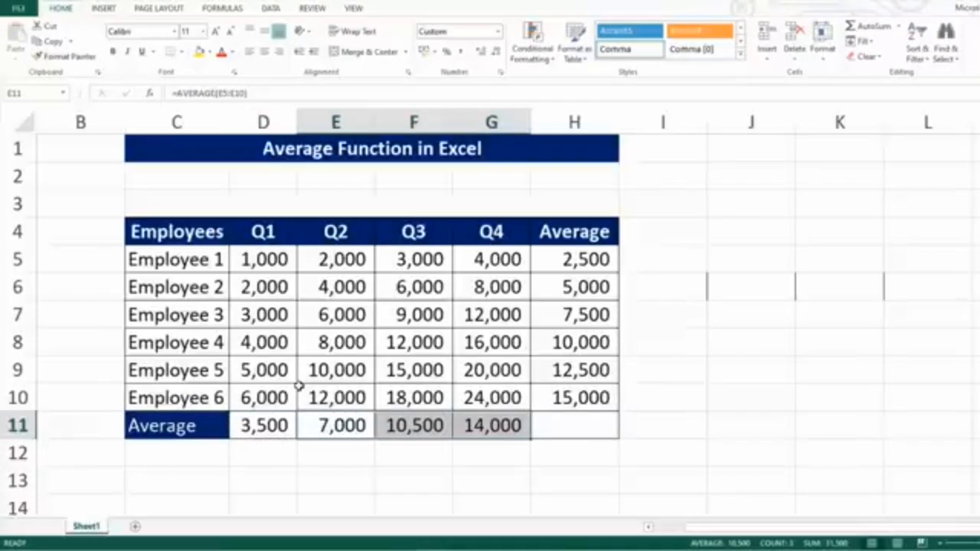
# Step: Clear the quarterly averages in D11:G11
pyautogui.moveTo(266, 425); pyautogui.dragTo(494, 422)
pyautogui.press('Delete')
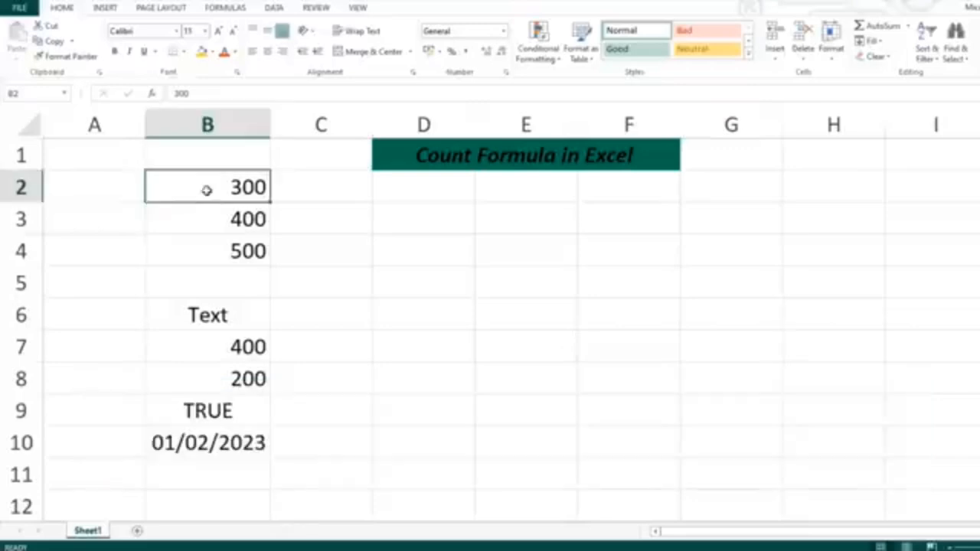
# Step: Count the numeric entries of the data column in D4 with the formula =COUNT(B2:B10)
pyautogui.moveTo(207, 191); pyautogui.dragTo(197, 443)
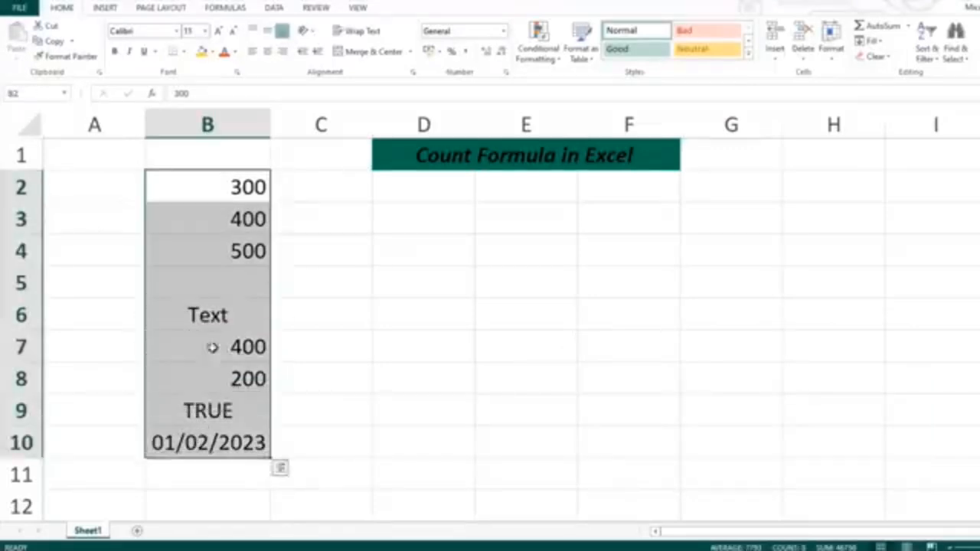
pyautogui.click(407, 249)
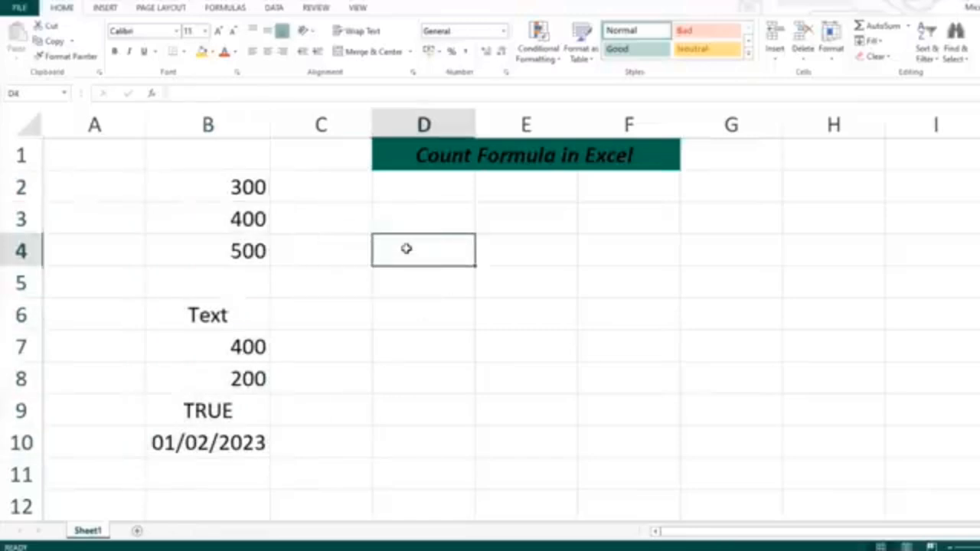
pyautogui.write('=')
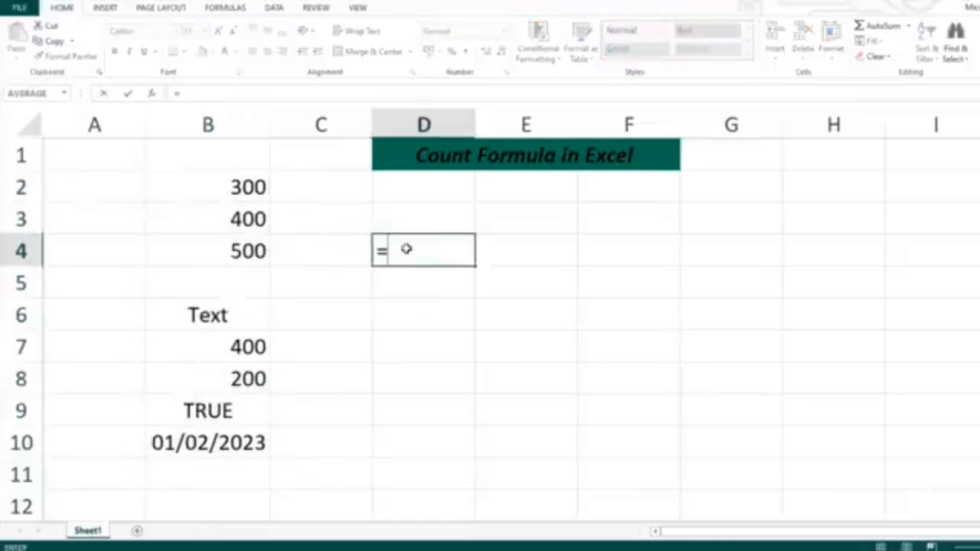
pyautogui.write('count')
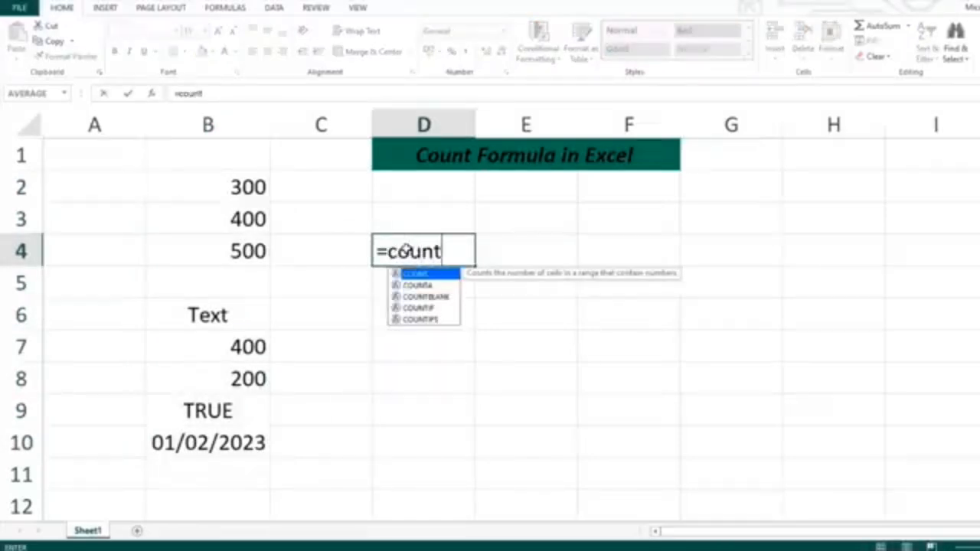
pyautogui.write('(')
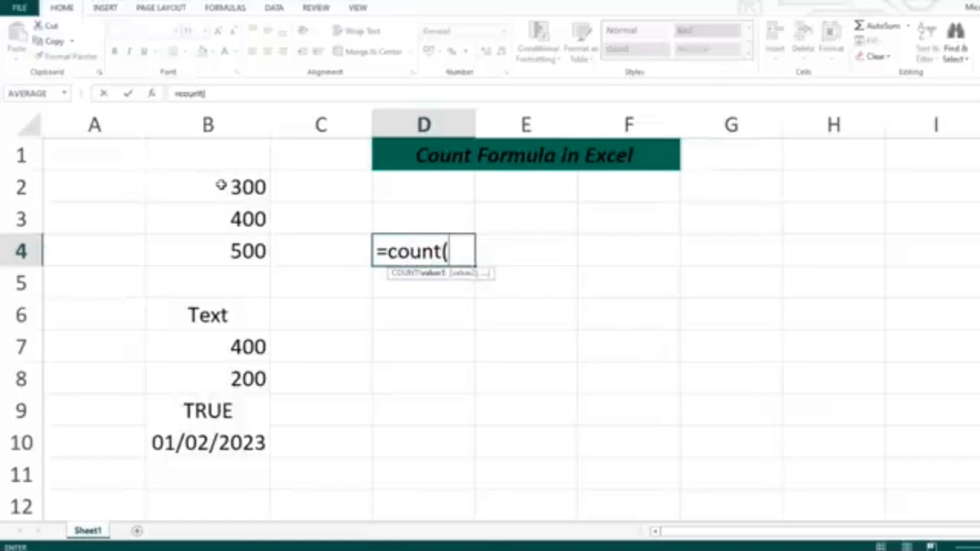
pyautogui.moveTo(221, 185); pyautogui.dragTo(226, 449)
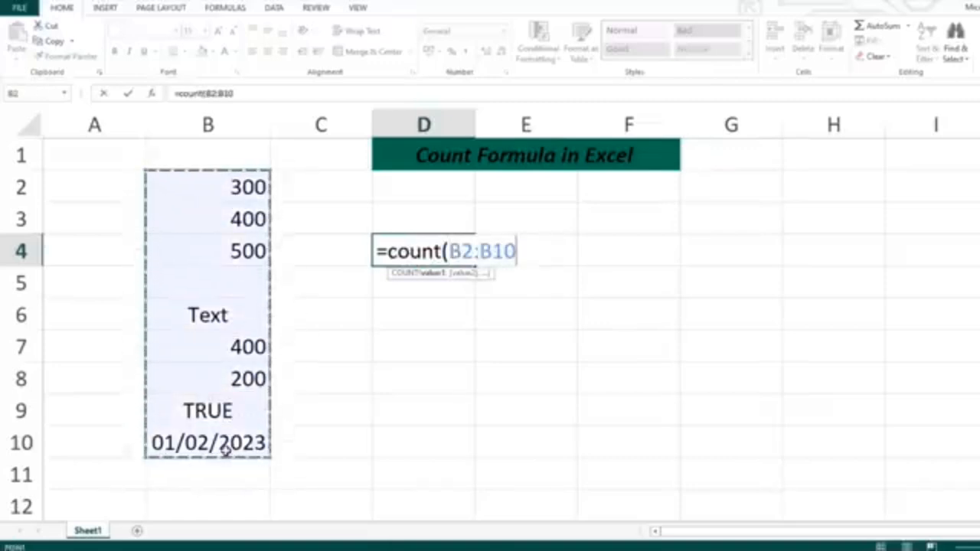
pyautogui.press('Return')
pyautogui.click(424, 249)
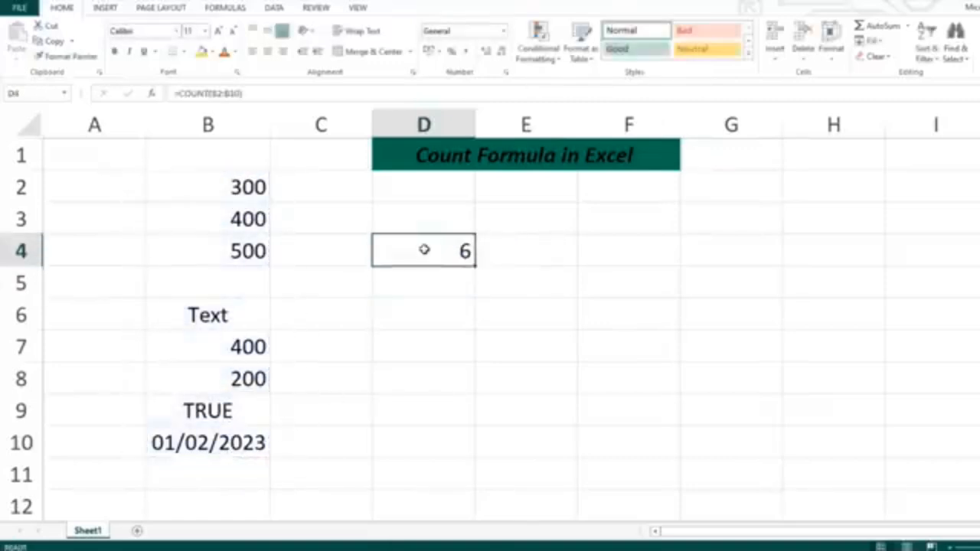
# Step: Examine which cells in B2:B10 are counted and which are skipped, comparing the numbers, blank, text, logical value and date
pyautogui.moveTo(232, 184); pyautogui.dragTo(230, 250)
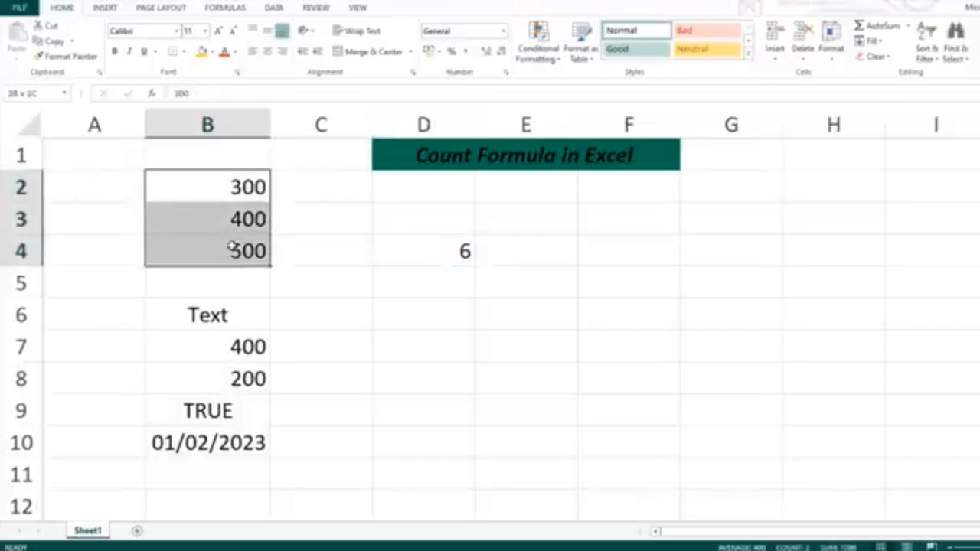
pyautogui.click(193, 284)
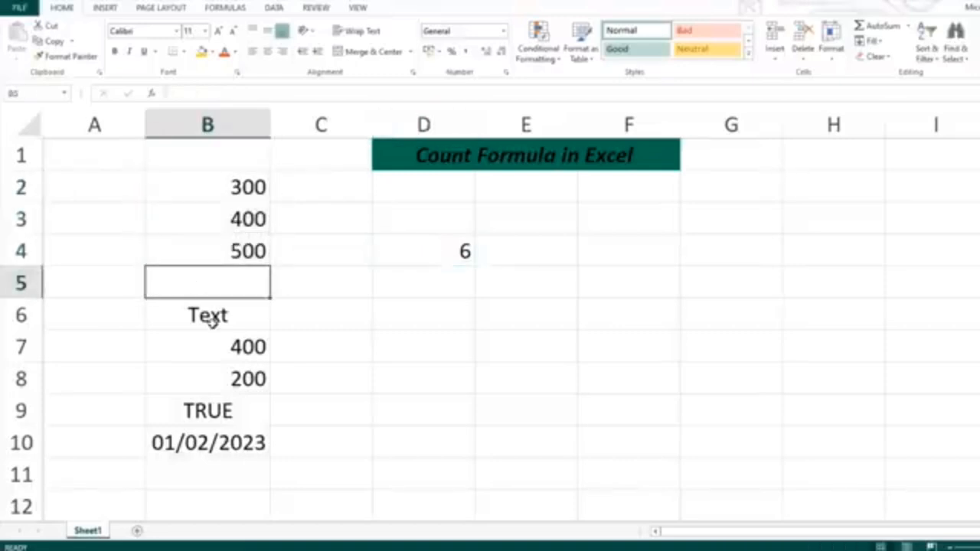
pyautogui.click(207, 318)
pyautogui.moveTo(207, 345); pyautogui.dragTo(212, 376)
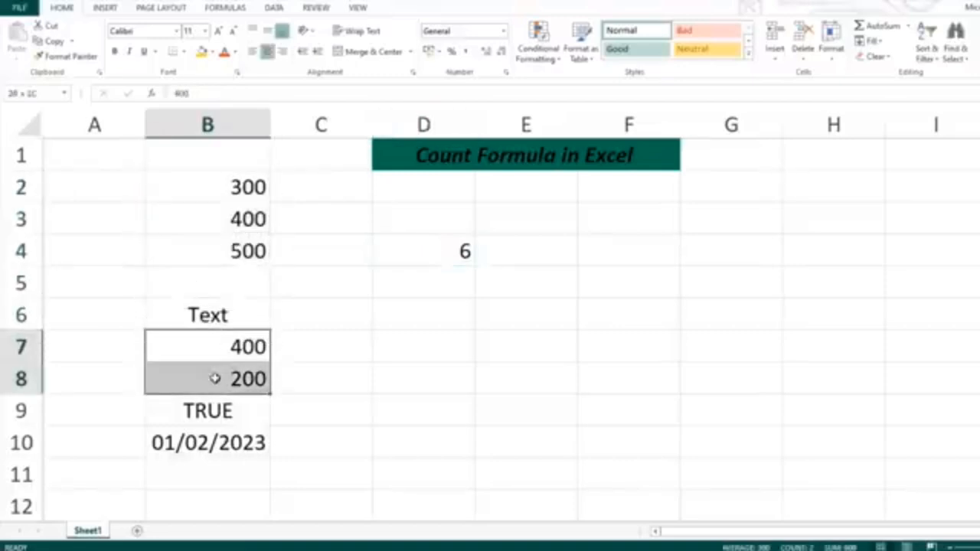
pyautogui.click(191, 410)
pyautogui.click(198, 441)
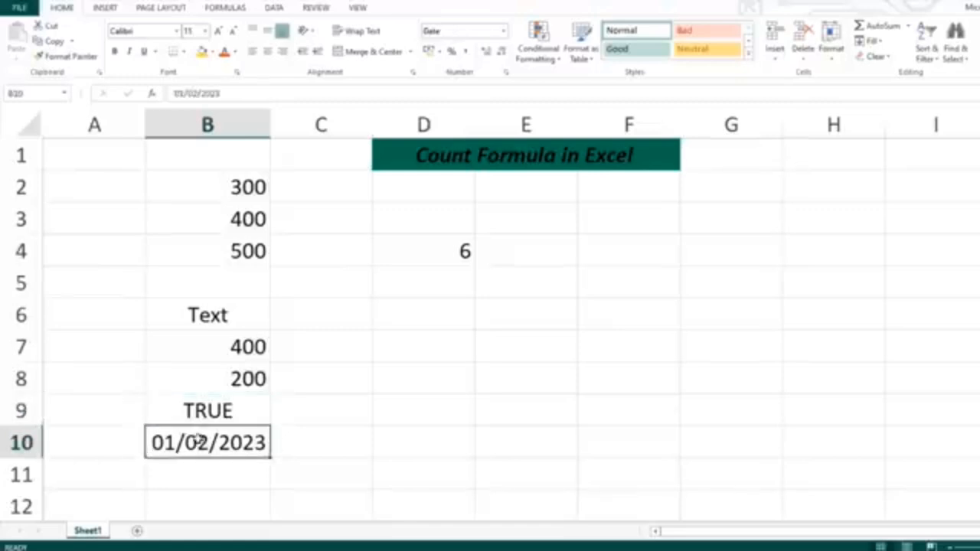
pyautogui.moveTo(222, 188); pyautogui.dragTo(222, 252)
pyautogui.moveTo(229, 346); pyautogui.dragTo(234, 380)
pyautogui.keyDown('ctrl'); pyautogui.click(219, 442); pyautogui.keyUp('ctrl')
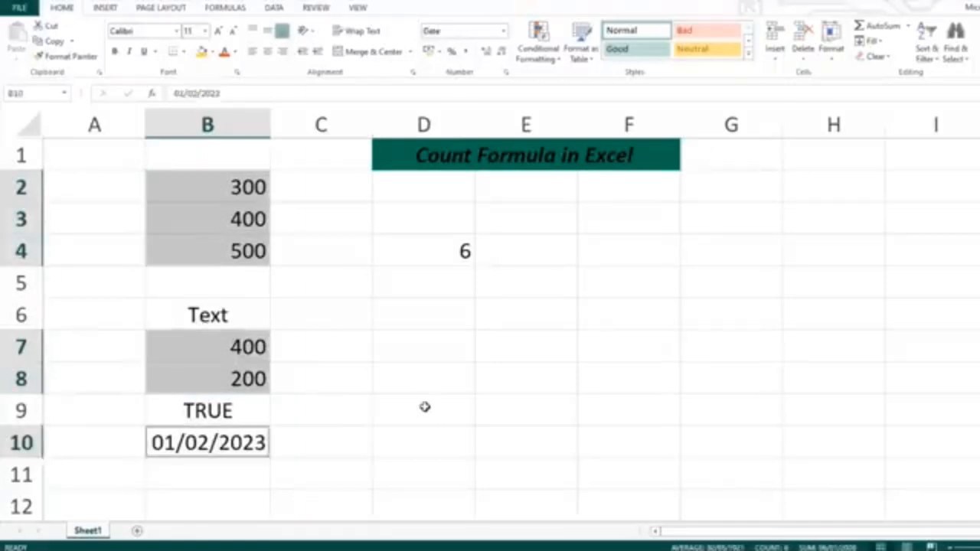
pyautogui.click(222, 275)
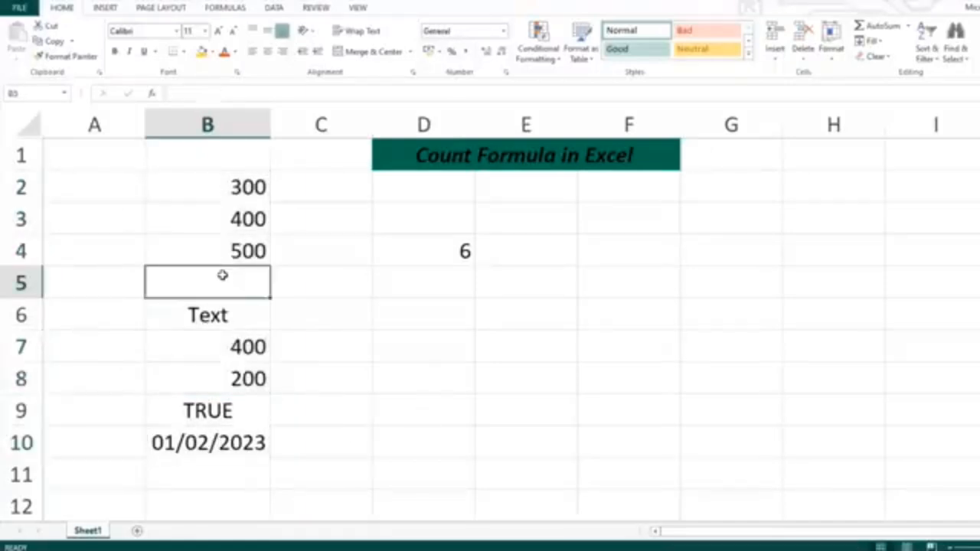
pyautogui.click(207, 309)
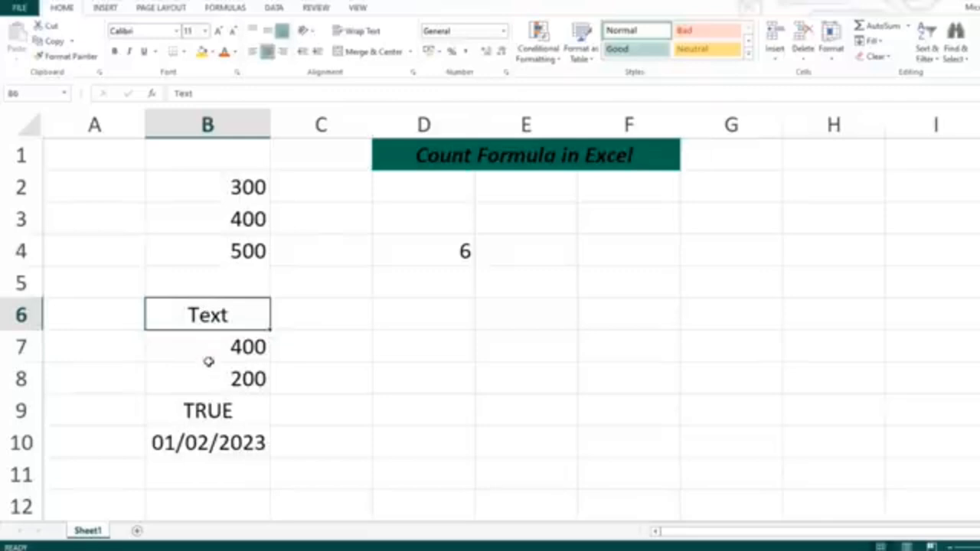
pyautogui.click(201, 408)
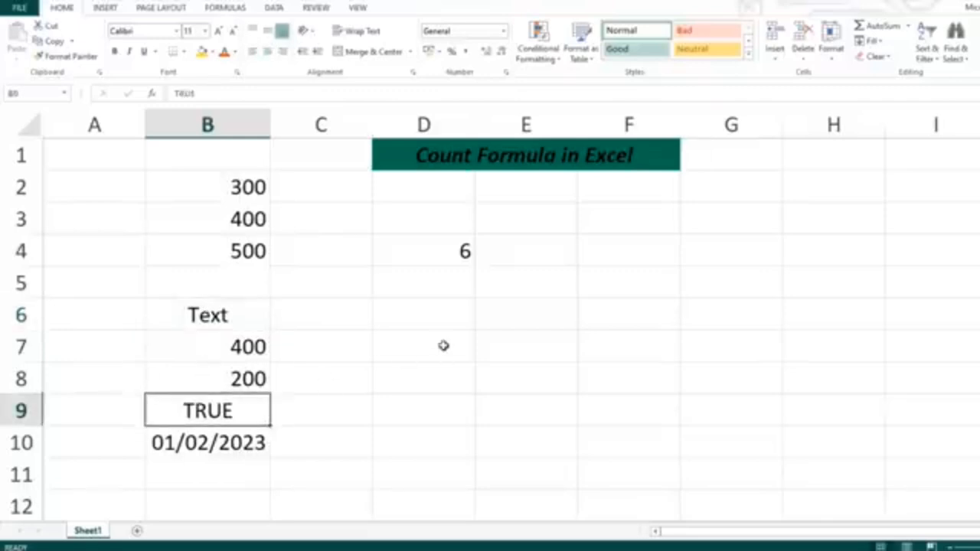
pyautogui.moveTo(230, 187); pyautogui.dragTo(227, 243)
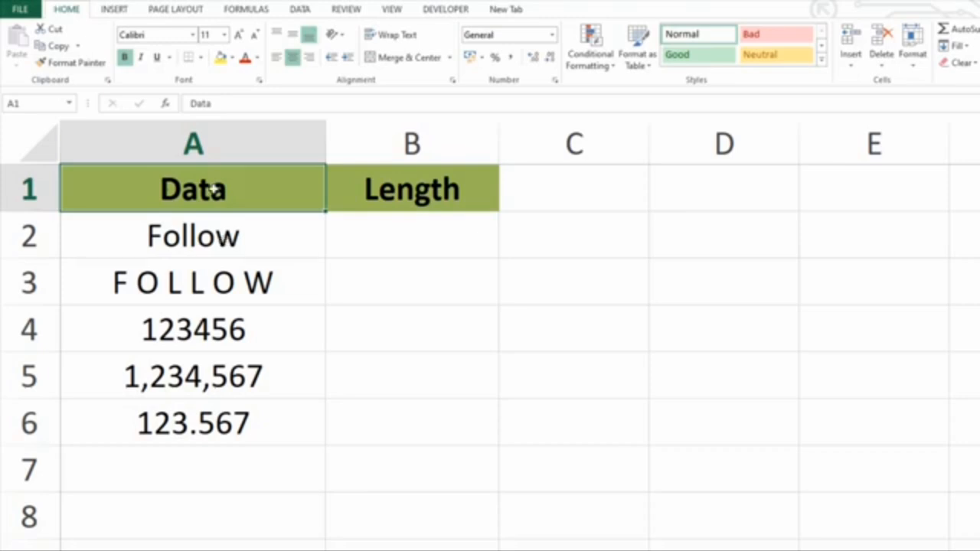
# Step: Calculate the character length of A2 in B2 with the formula =LEN(A2)
pyautogui.click(220, 237)
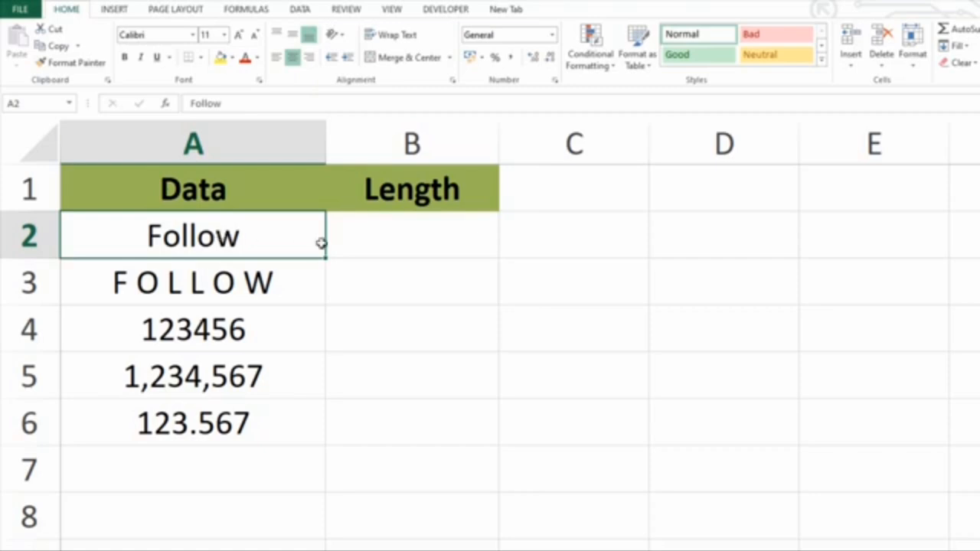
pyautogui.click(408, 246)
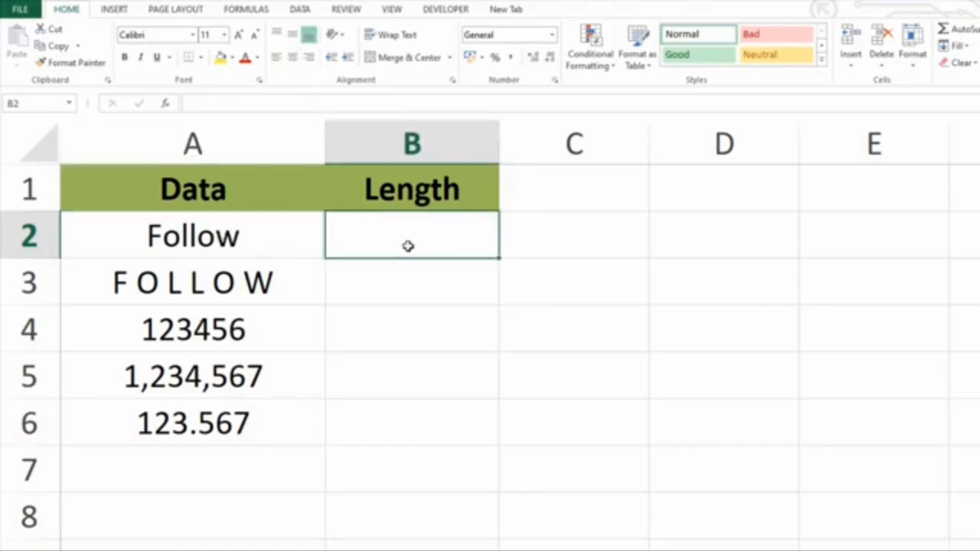
pyautogui.write('=le')
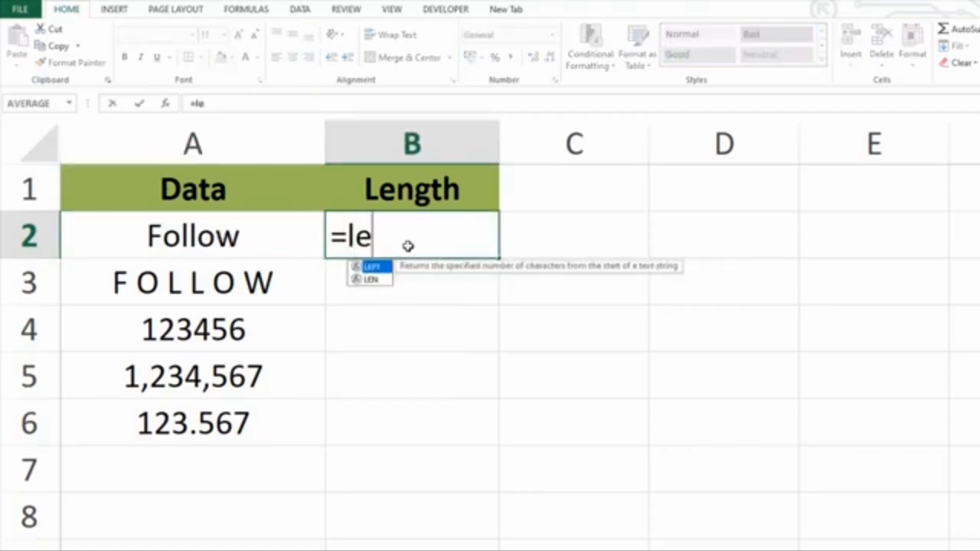
pyautogui.write('n')
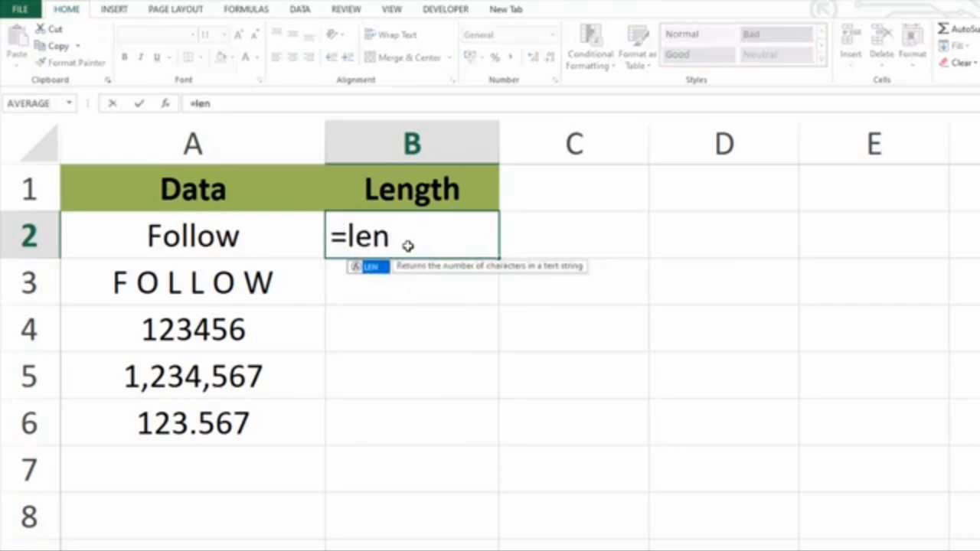
pyautogui.write('(')
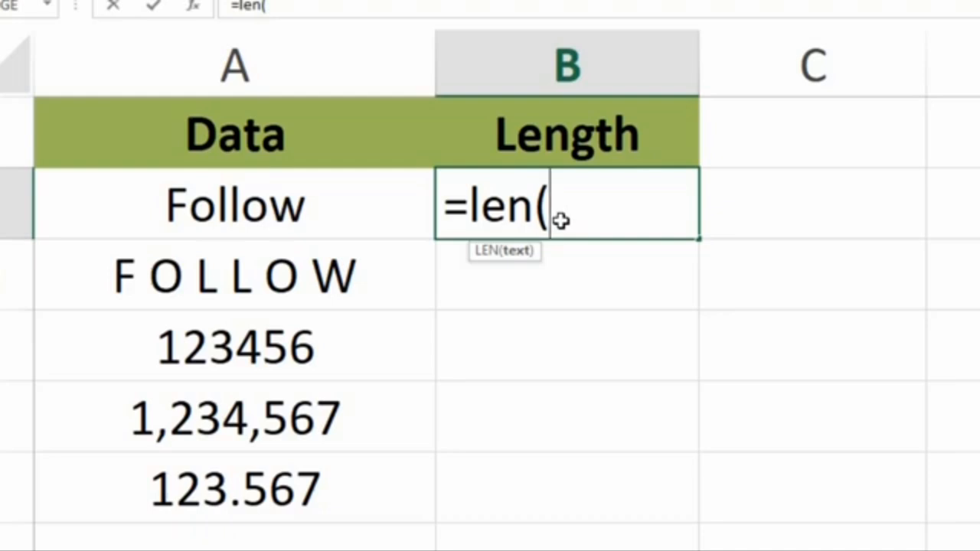
pyautogui.click(289, 213)
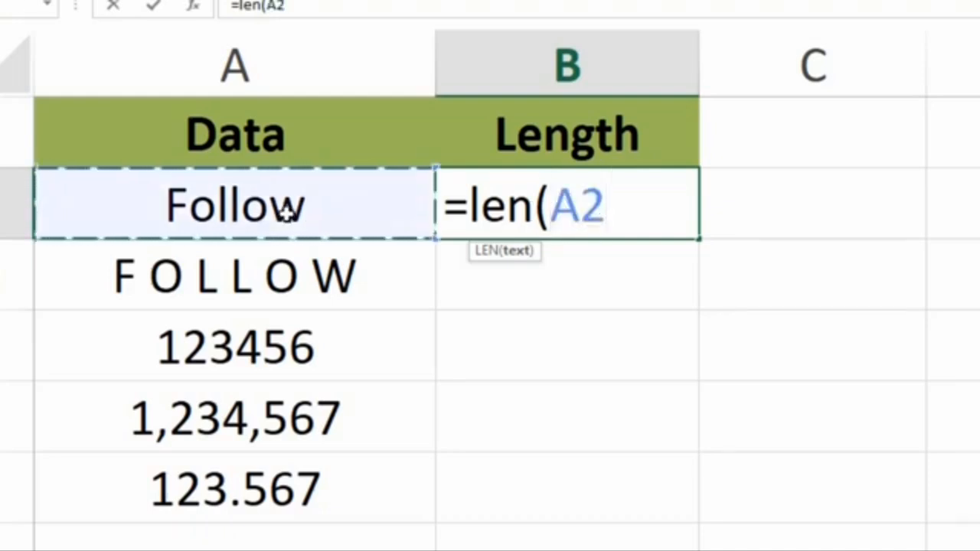
pyautogui.write(')')
pyautogui.press('Return')
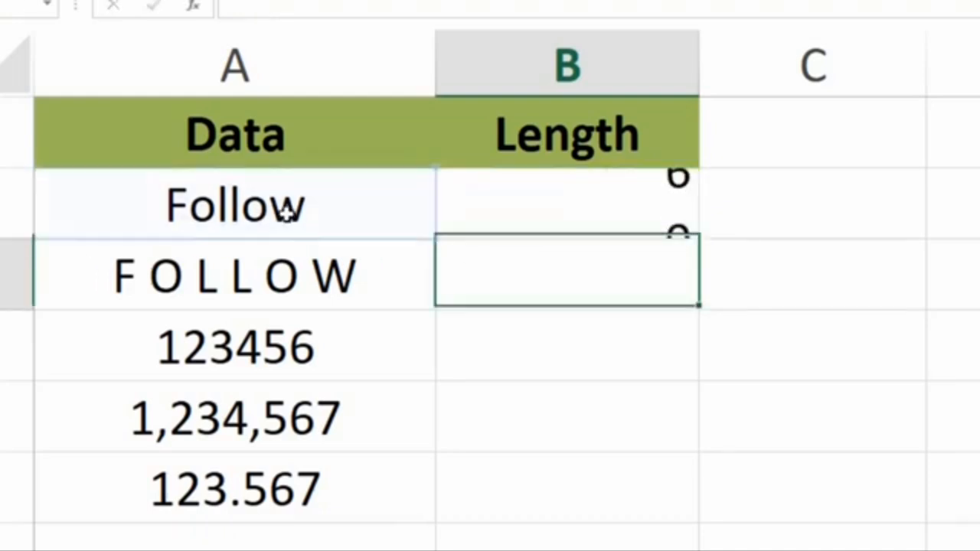
pyautogui.press('Up')
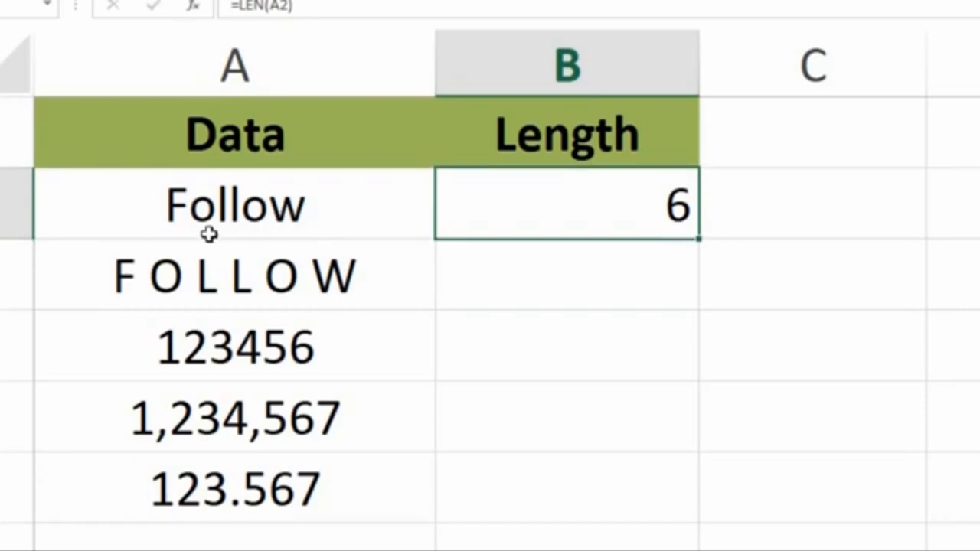
# Step: Copy the LEN formula from B2 into B3:B6 for the remaining data
pyautogui.hotkey('ctrl', 'c')
pyautogui.click(208, 234)
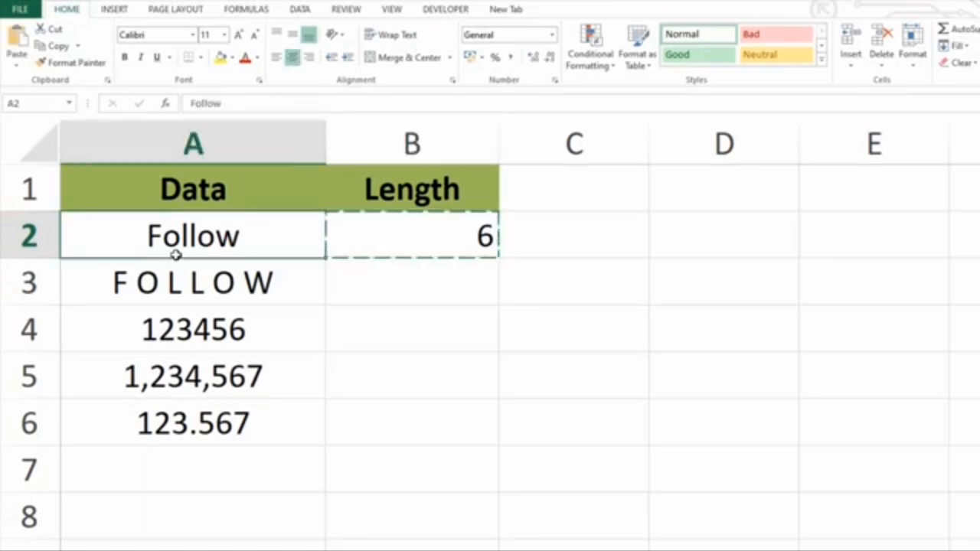
pyautogui.hotkey('ctrl', 'Down')
pyautogui.press('Right')
pyautogui.hotkey('shift', 'Up')
pyautogui.hotkey('shift', 'Up')
pyautogui.hotkey('shift', 'Up')
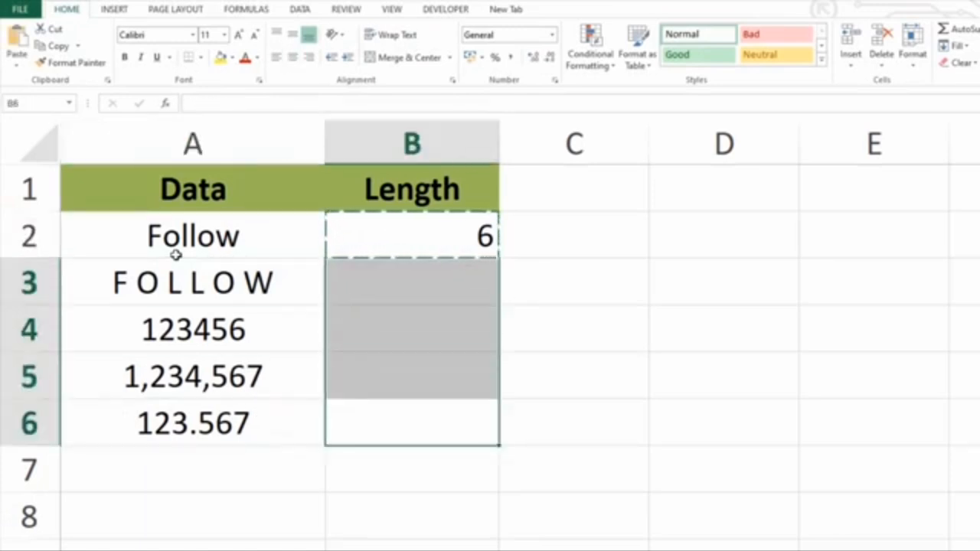
pyautogui.hotkey('ctrl', 'v')
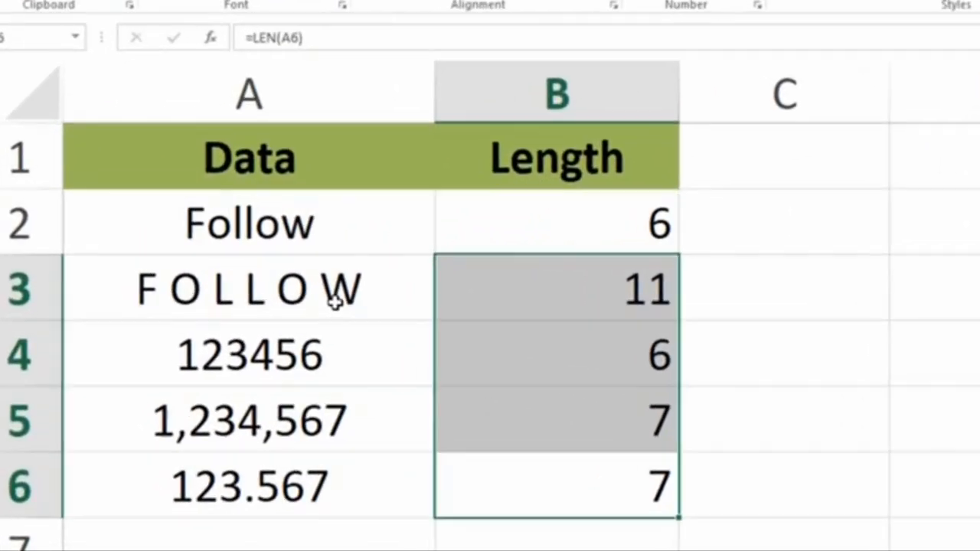
pyautogui.click(275, 295)
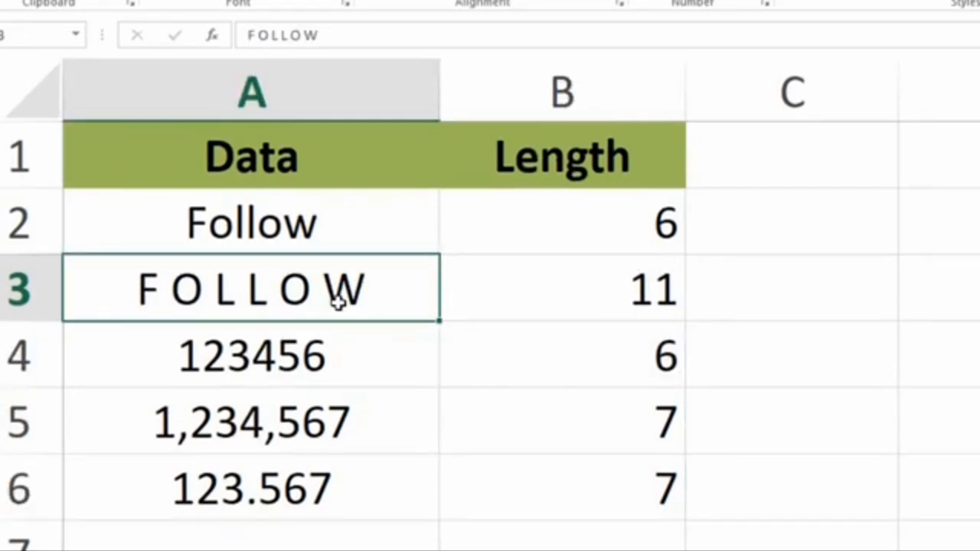
pyautogui.click(541, 302)
pyautogui.click(272, 361)
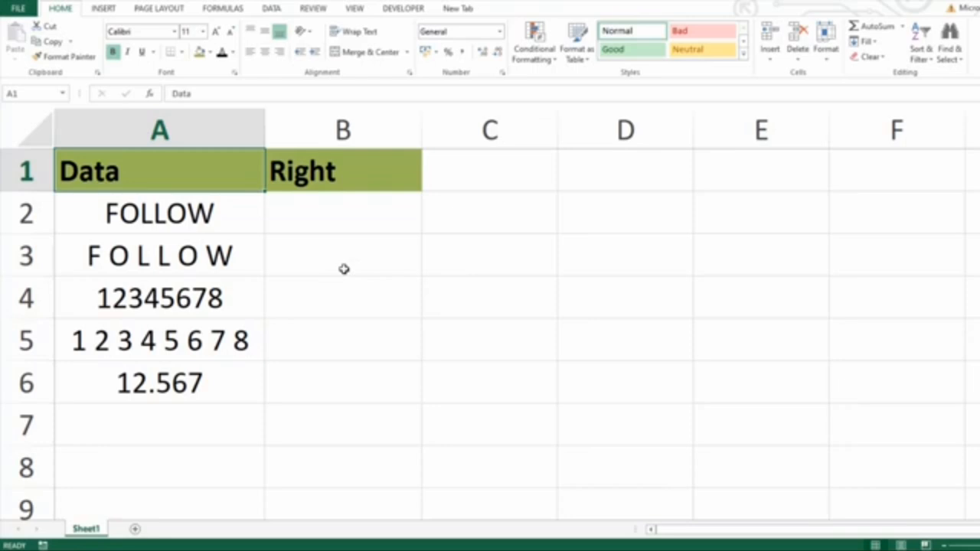
# Step: Look over the sample entries in A2:A6 beneath the Data heading
pyautogui.click(103, 221)
pyautogui.click(95, 265)
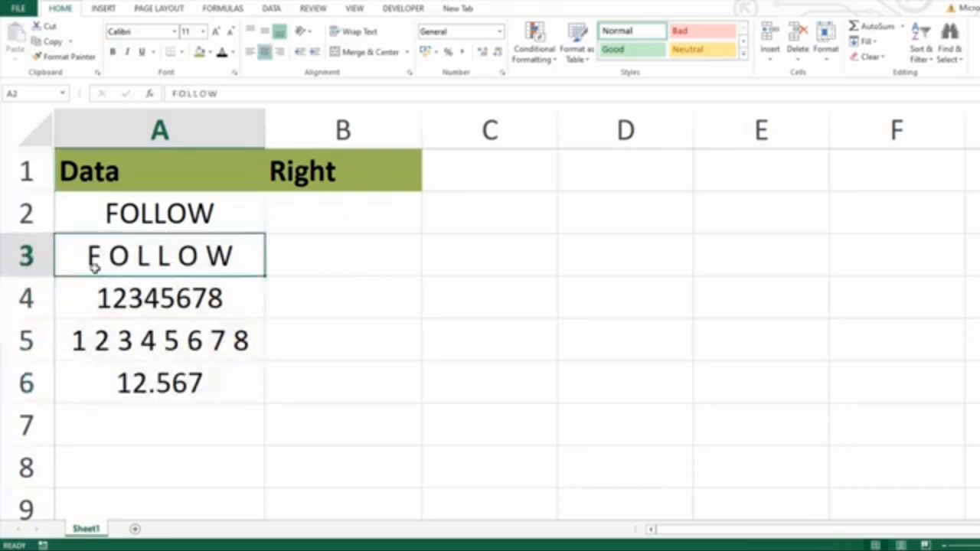
pyautogui.click(108, 306)
pyautogui.click(122, 351)
pyautogui.click(142, 387)
pyautogui.moveTo(164, 217); pyautogui.dragTo(182, 380)
# Step: Extract the last four characters of A2 in B2 with the formula =RIGHT(A2,4)
pyautogui.press('Right')
pyautogui.write('=')
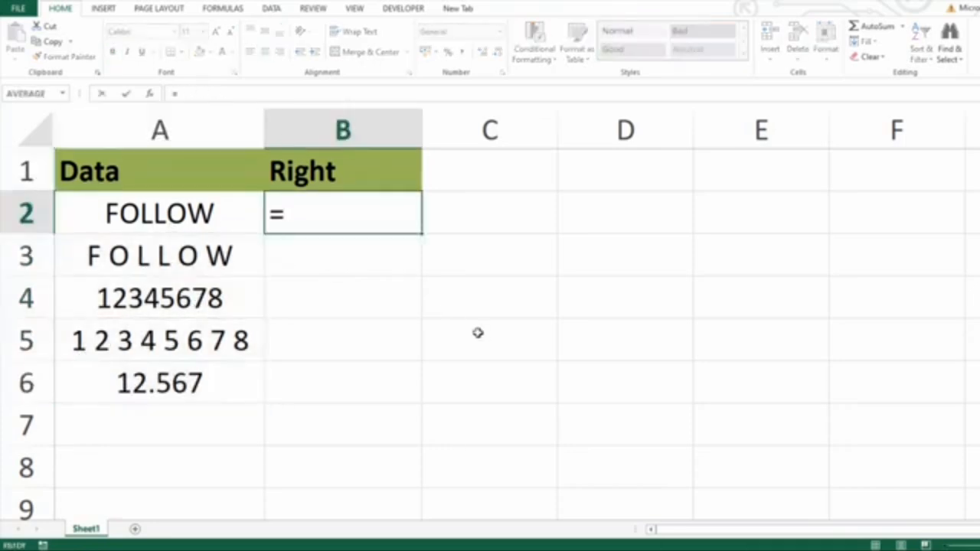
pyautogui.write('right(')
pyautogui.click(142, 215)
pyautogui.write(',')
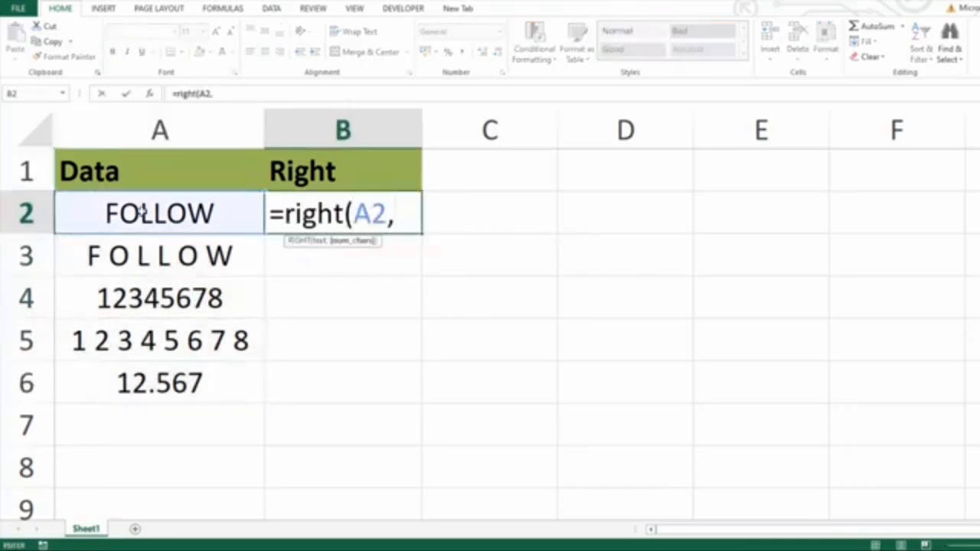
pyautogui.write('4)')
pyautogui.press('Return')
pyautogui.click(322, 217)
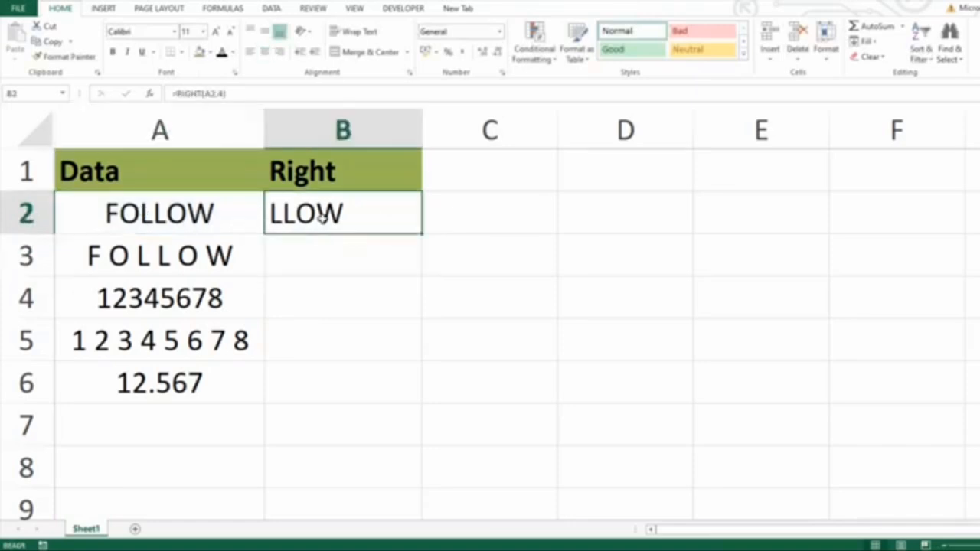
# Step: Copy the RIGHT formula from B2 into B3:B6
pyautogui.hotkey('ctrl', 'c')
pyautogui.moveTo(290, 256); pyautogui.dragTo(306, 383)
pyautogui.hotkey('ctrl', 'v')
# Step: Check the RIGHT results against the source entries and inspect the formula in B2
pyautogui.click(276, 283)
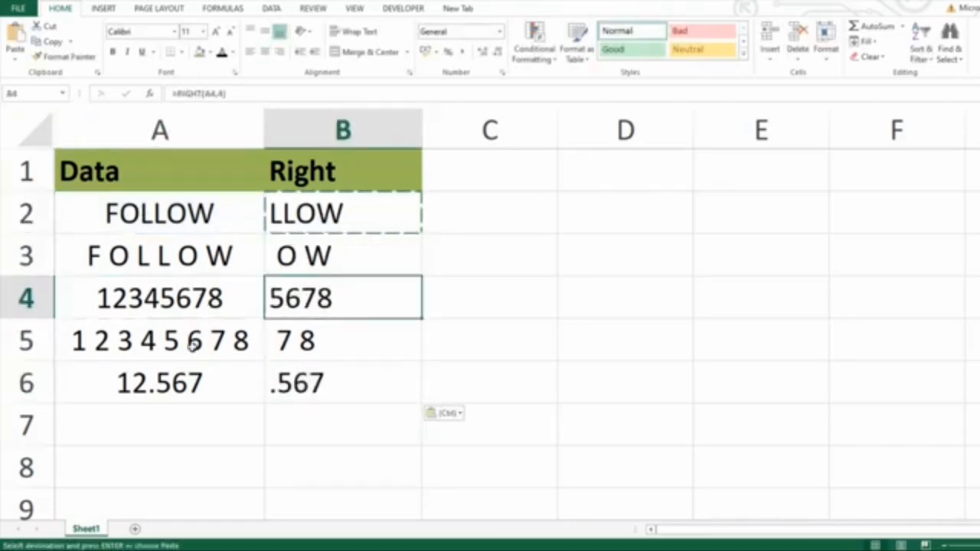
pyautogui.click(205, 394)
pyautogui.doubleClick(419, 222)
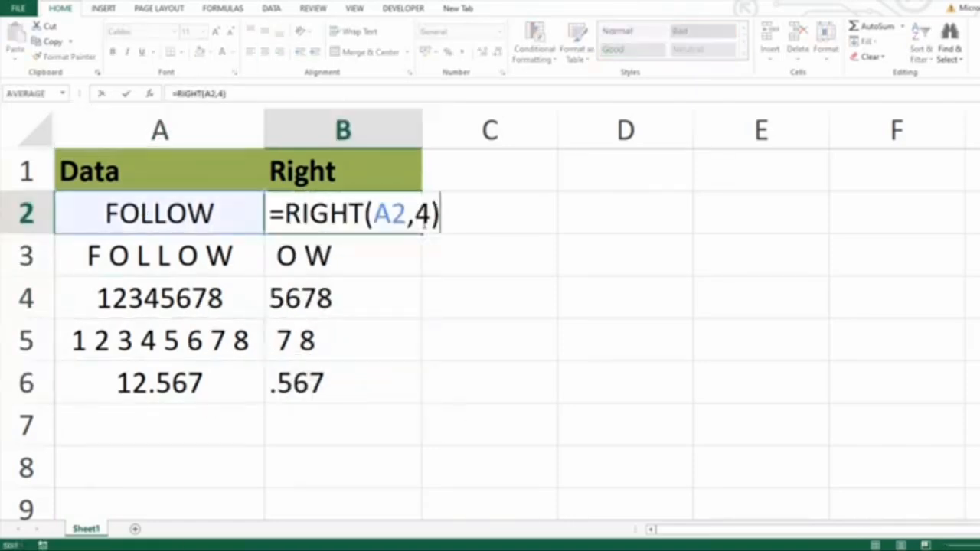
pyautogui.press('Escape')
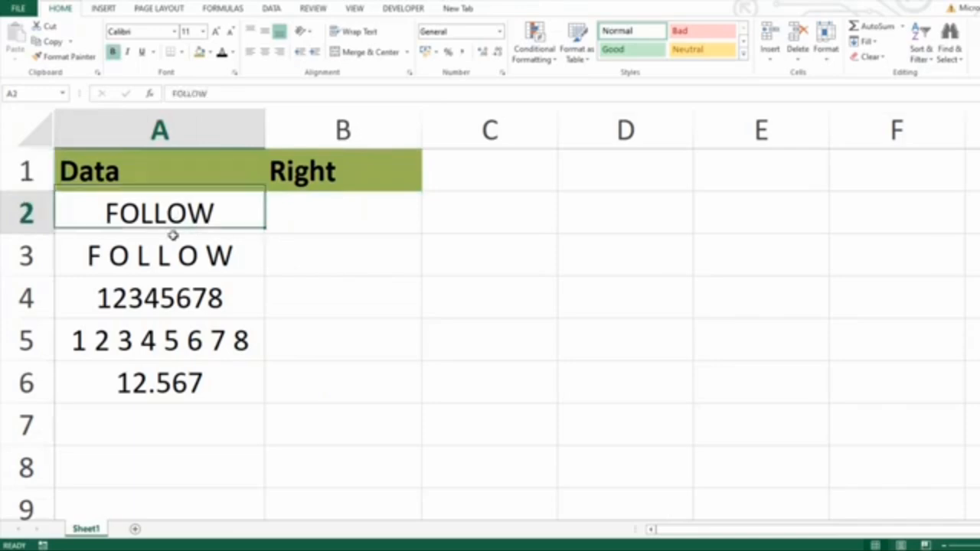
# Step: Go through the sample entries in A2:A6 one by one, from FOLLOW down to 12.567
pyautogui.moveTo(171, 230); pyautogui.dragTo(230, 379)
pyautogui.click(184, 244)
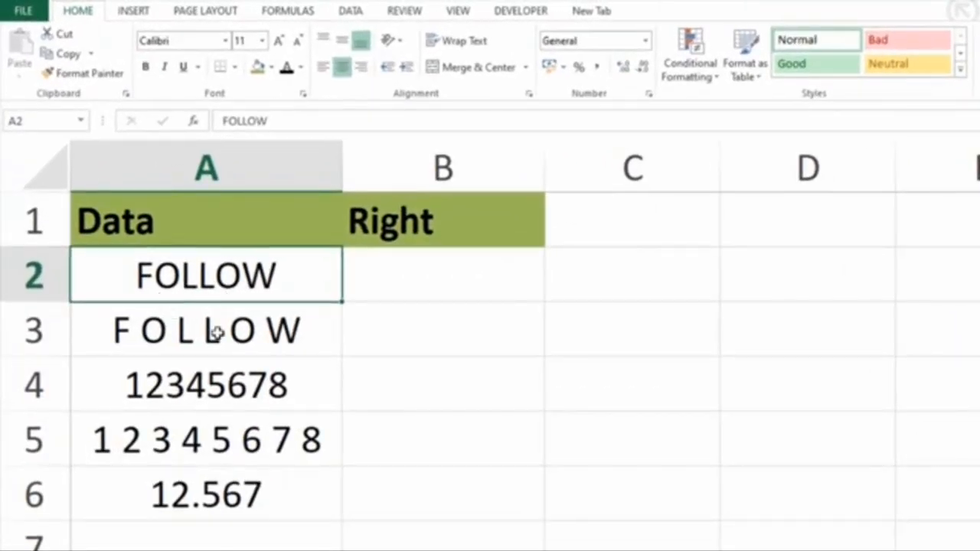
pyautogui.click(214, 337)
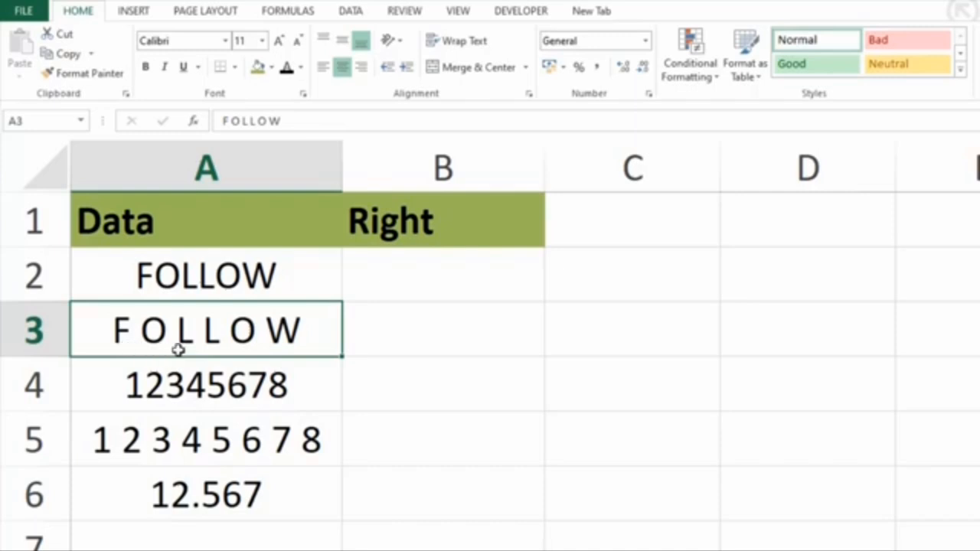
pyautogui.click(237, 391)
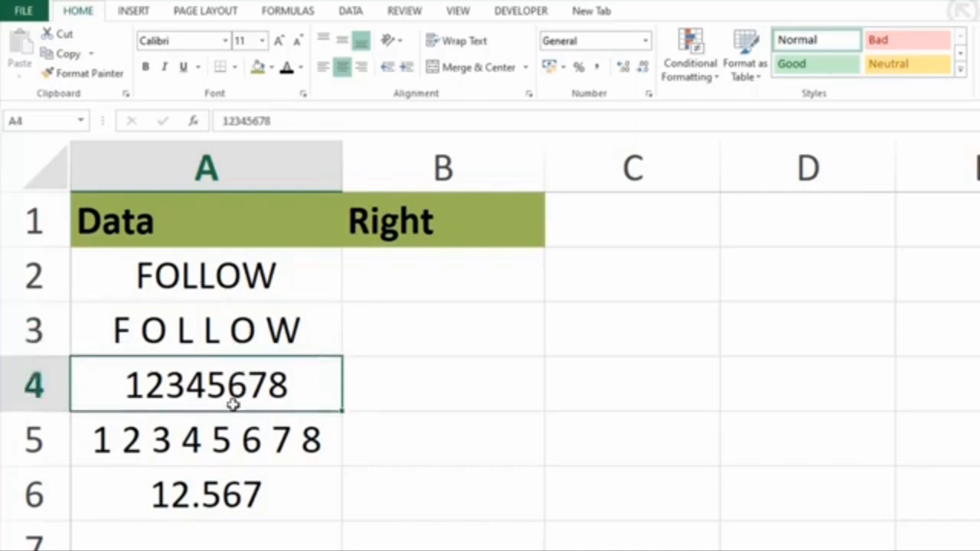
pyautogui.click(222, 440)
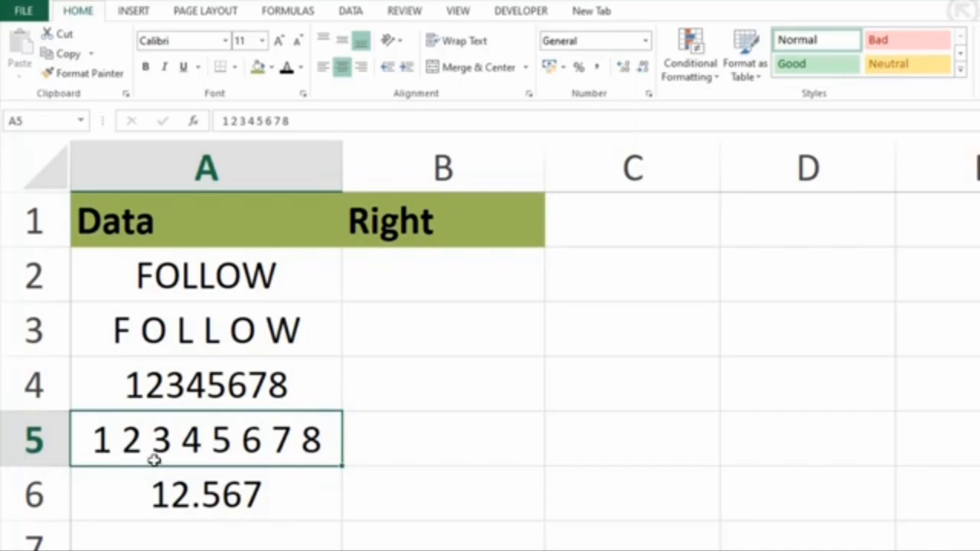
pyautogui.click(222, 495)
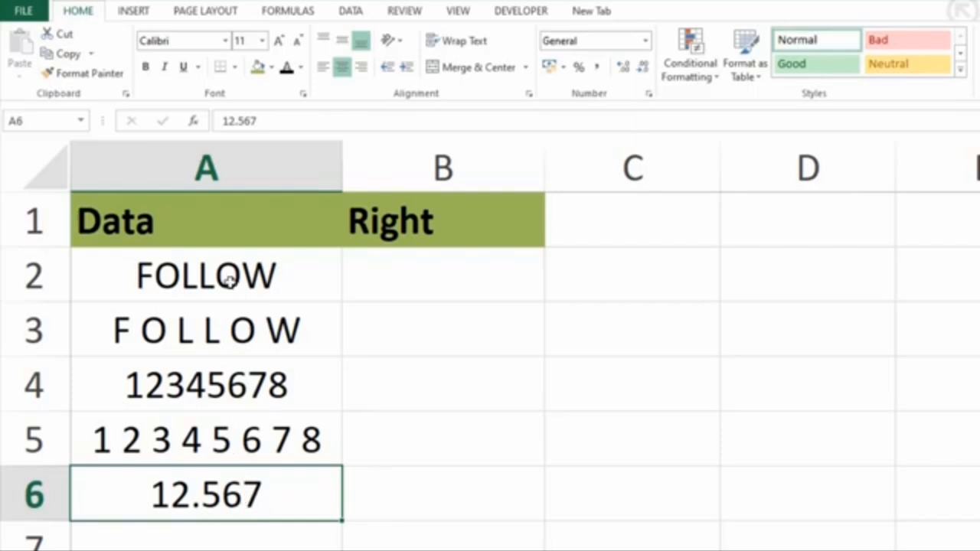
pyautogui.moveTo(230, 278); pyautogui.dragTo(234, 494)
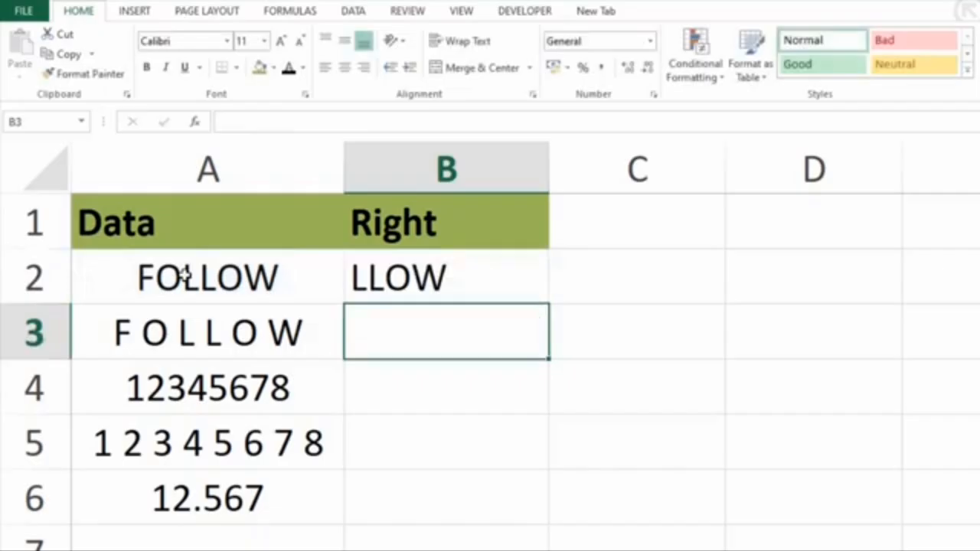
# Step: Copy the RIGHT formula from B2 into B3:B6 for the remaining entries
pyautogui.click(192, 277)
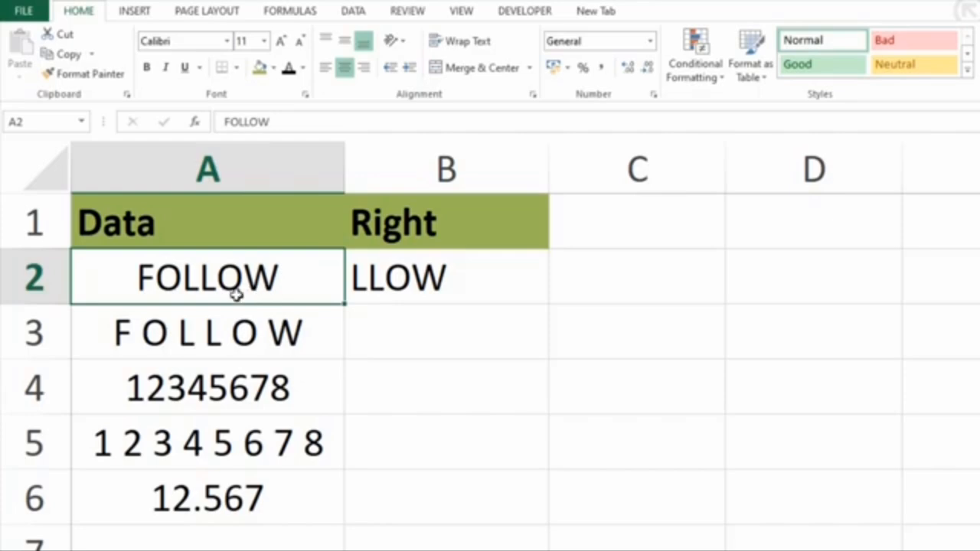
pyautogui.click(416, 281)
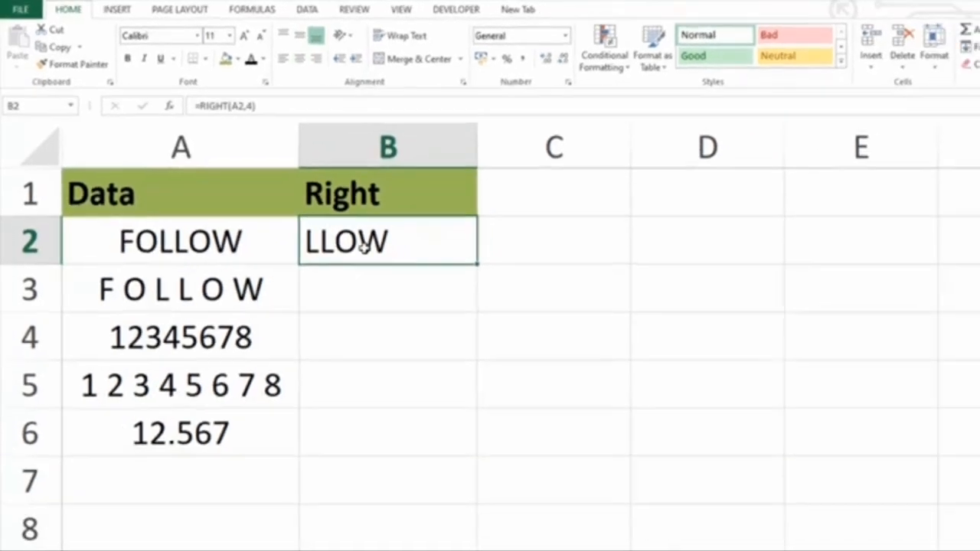
pyautogui.hotkey('ctrl', 'c')
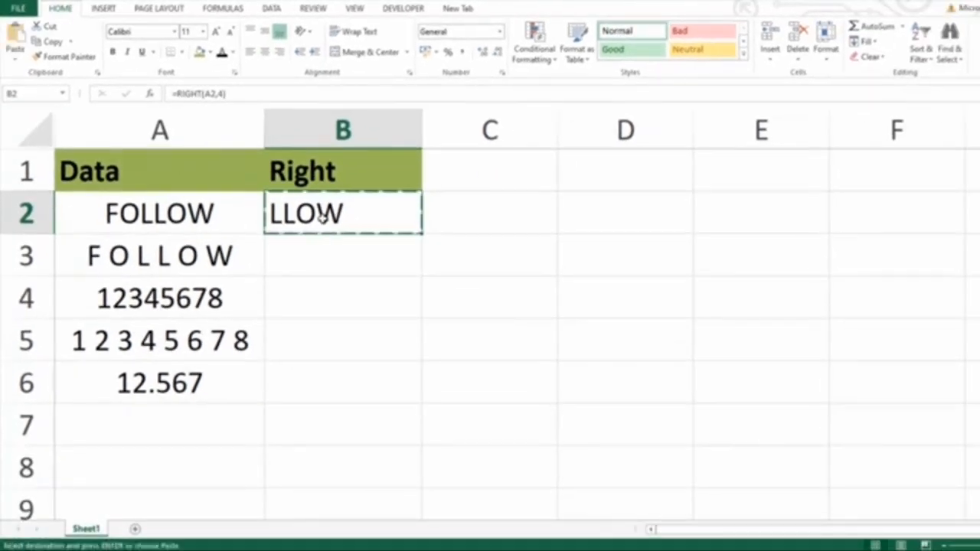
pyautogui.press('Down')
pyautogui.hotkey('shift', 'Down')
pyautogui.hotkey('shift', 'Down')
pyautogui.hotkey('shift', 'Down')
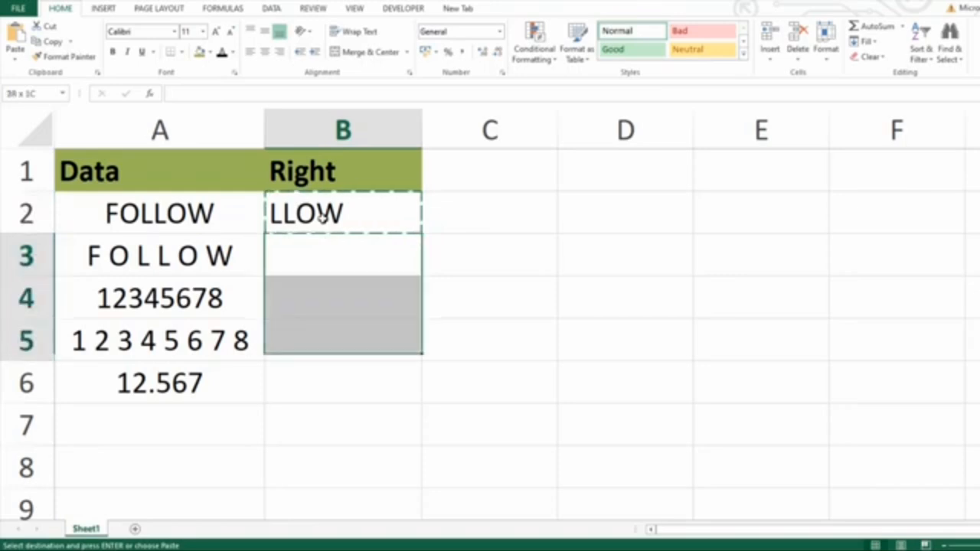
pyautogui.hotkey('ctrl', 'v')
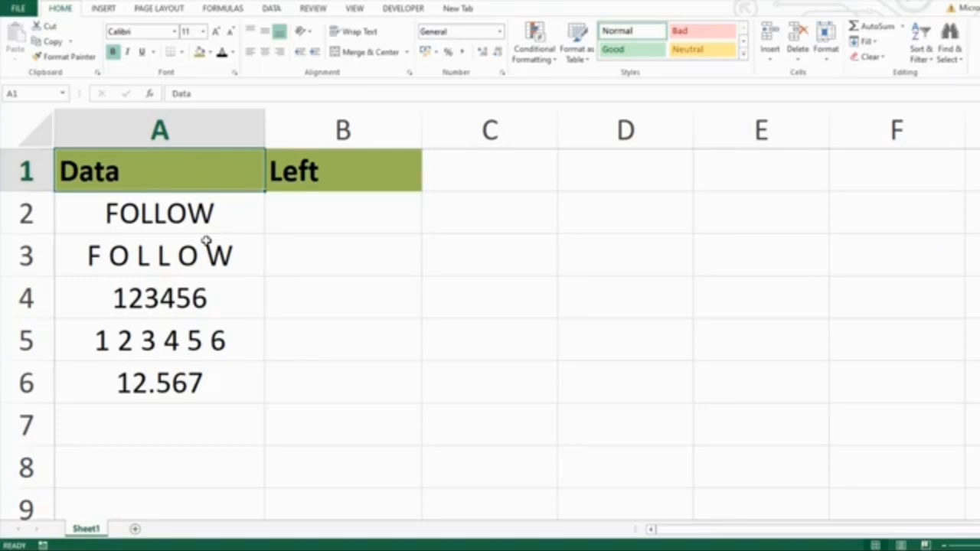
# Step: Look over the sample entries in A2:A6 on the sheet with the Left heading
pyautogui.moveTo(181, 216); pyautogui.dragTo(170, 381)
pyautogui.click(166, 262)
pyautogui.click(161, 304)
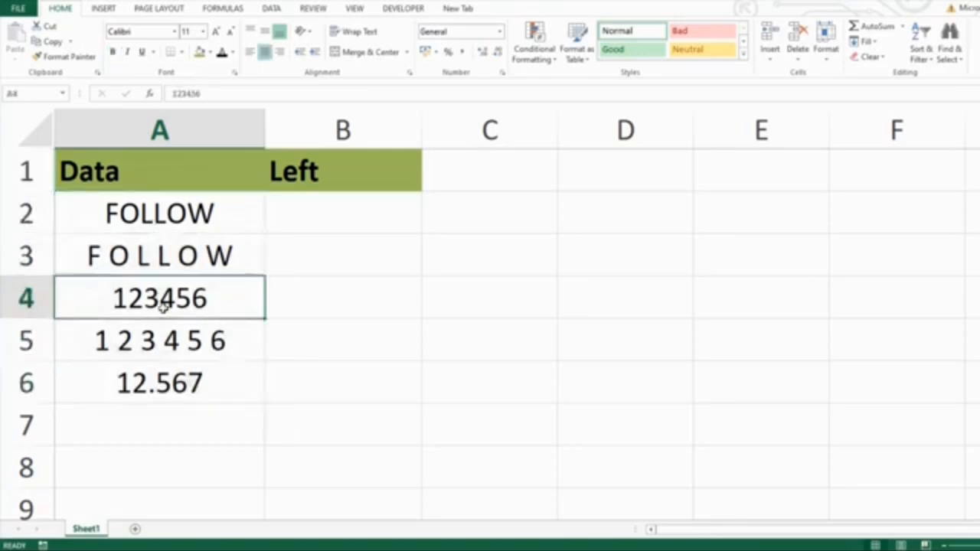
pyautogui.click(157, 345)
pyautogui.click(153, 394)
pyautogui.moveTo(160, 218); pyautogui.dragTo(165, 382)
# Step: Extract the first three characters of A2 in B2 with the formula =LEFT(A2,3)
pyautogui.click(332, 212)
pyautogui.write('=left(')
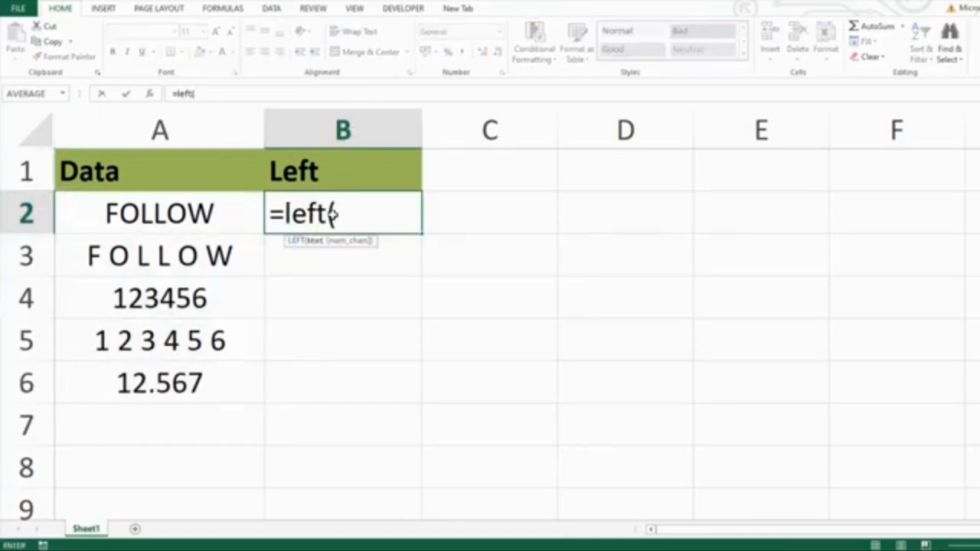
pyautogui.click(142, 215)
pyautogui.write(',')
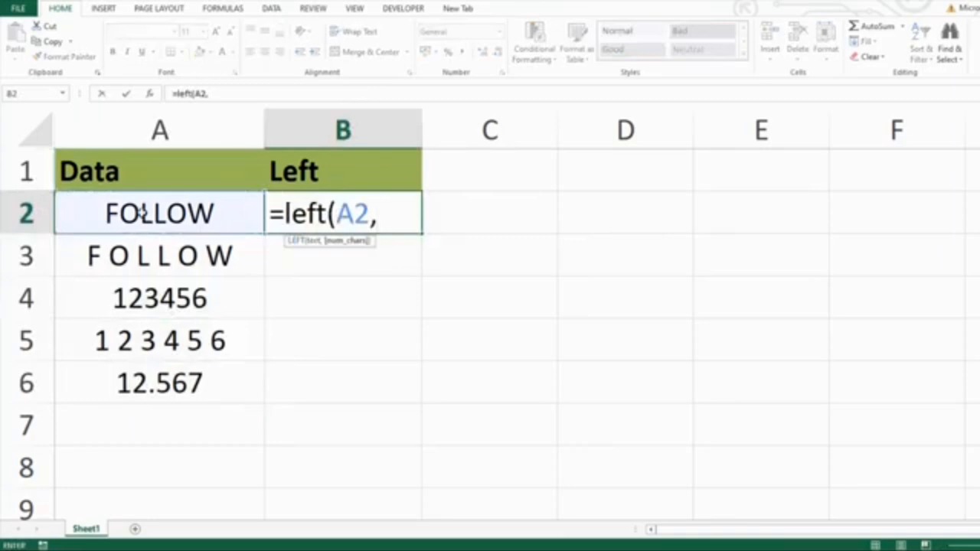
pyautogui.write('3')
pyautogui.press('Return')
pyautogui.click(141, 214)
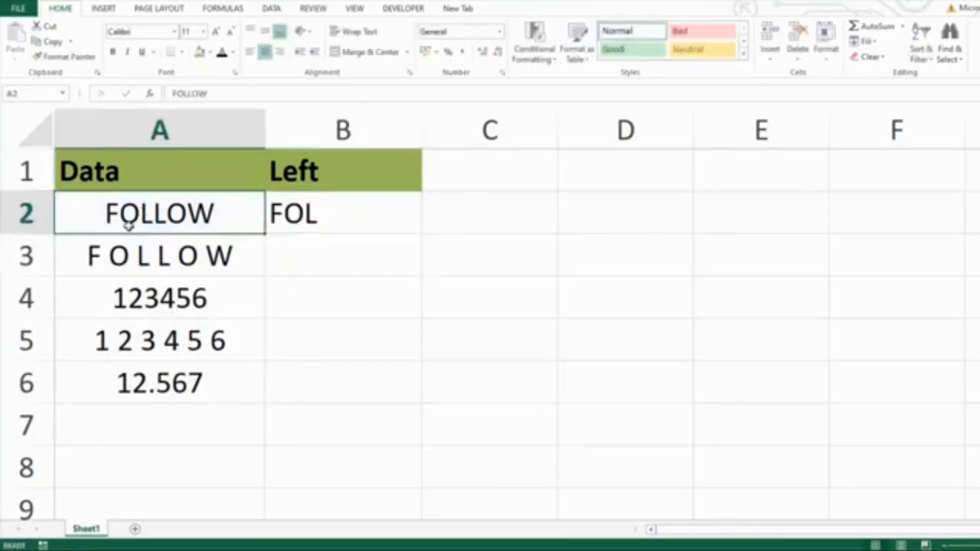
# Step: Copy the LEFT formula from B2 into B3:B6
pyautogui.click(302, 215)
pyautogui.hotkey('ctrl', 'c')
pyautogui.moveTo(303, 256); pyautogui.dragTo(302, 383)
pyautogui.hotkey('ctrl', 'v')
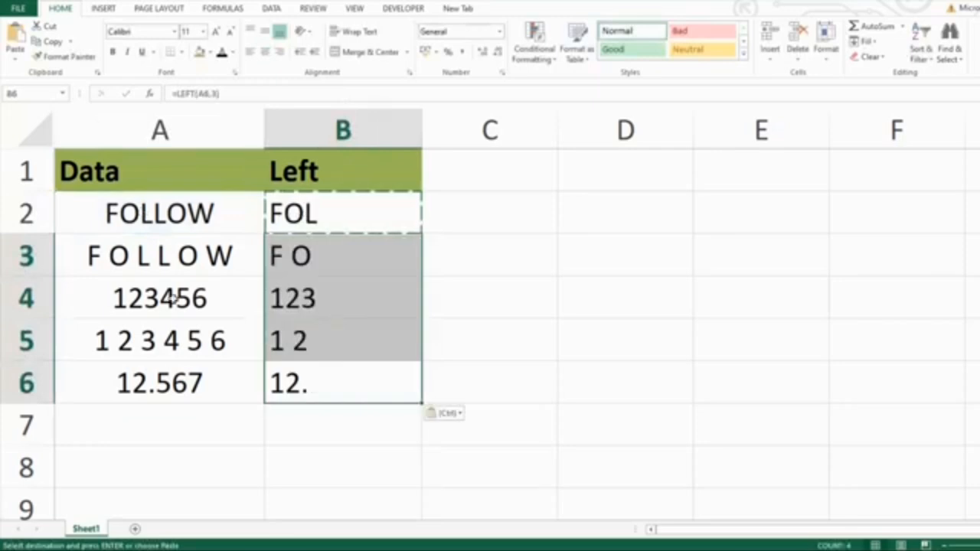
# Step: Compare each LEFT result in B3:B6 with its source entry in column A
pyautogui.press('Tab')
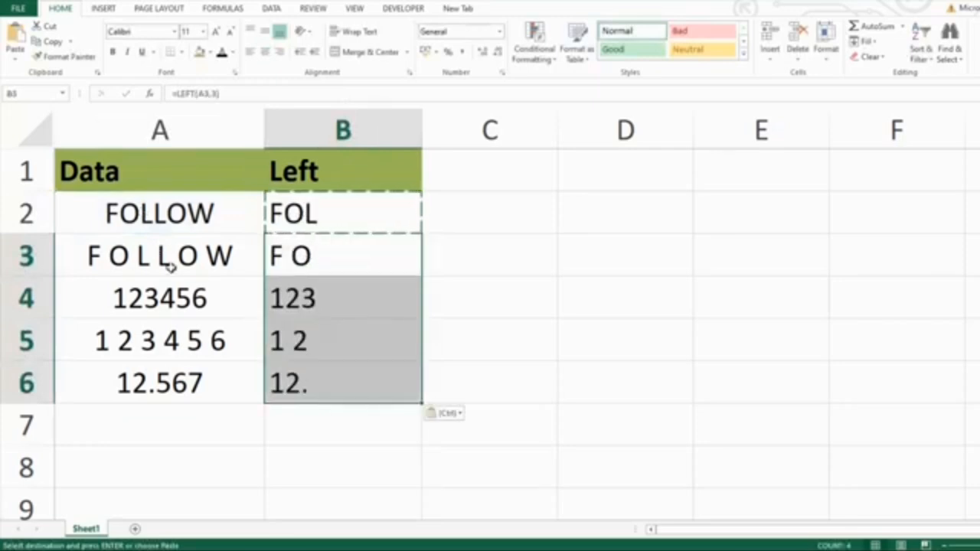
pyautogui.click(165, 301)
pyautogui.press('Tab')
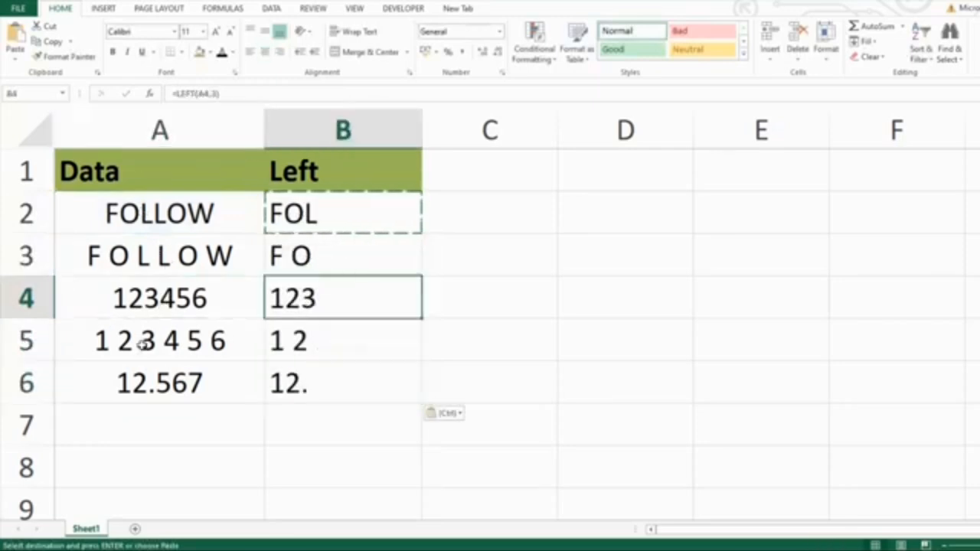
pyautogui.click(209, 349)
pyautogui.press('Tab')
pyautogui.click(147, 394)
pyautogui.press('Tab')
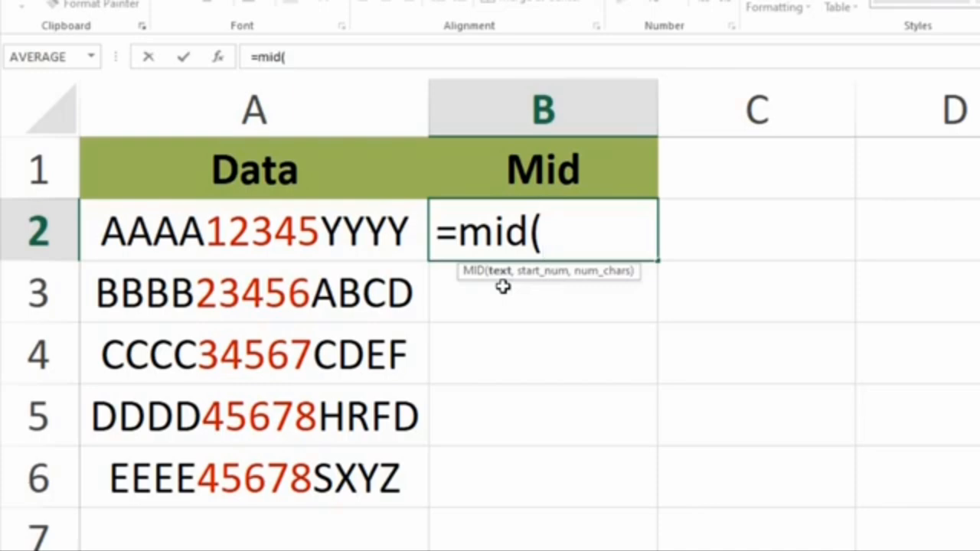
# Step: Complete the MID formula in B2 as =MID(A2,5,5) to extract five characters starting at the fifth
pyautogui.click(293, 249)
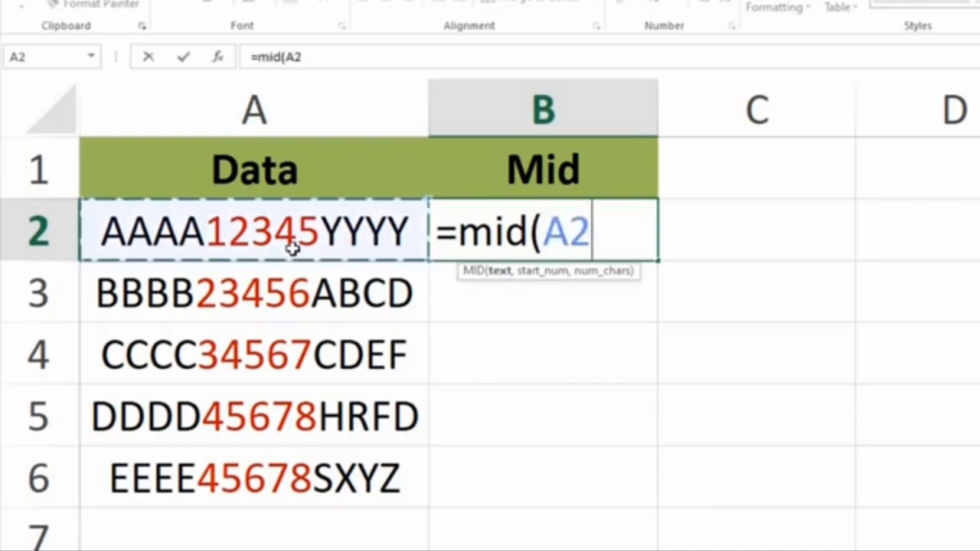
pyautogui.write(',')
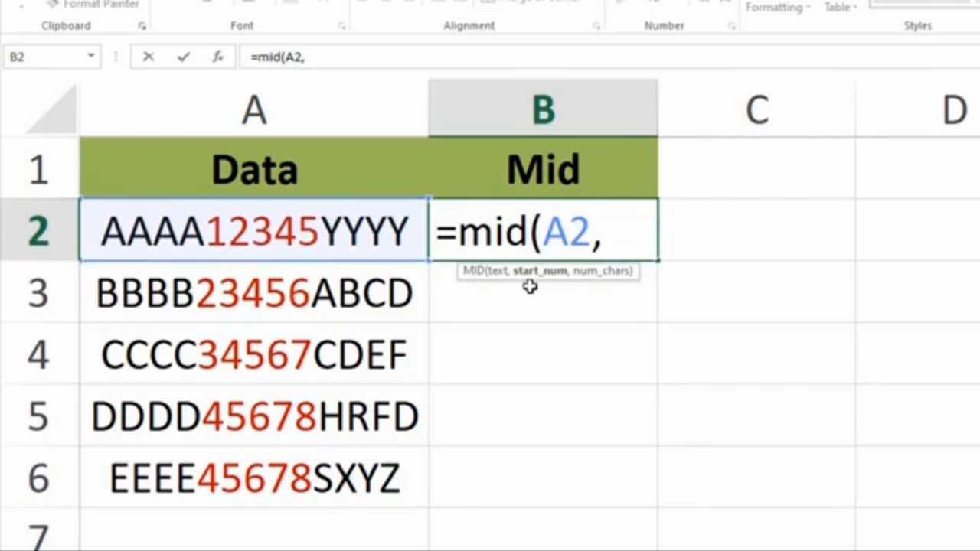
pyautogui.write('5,')
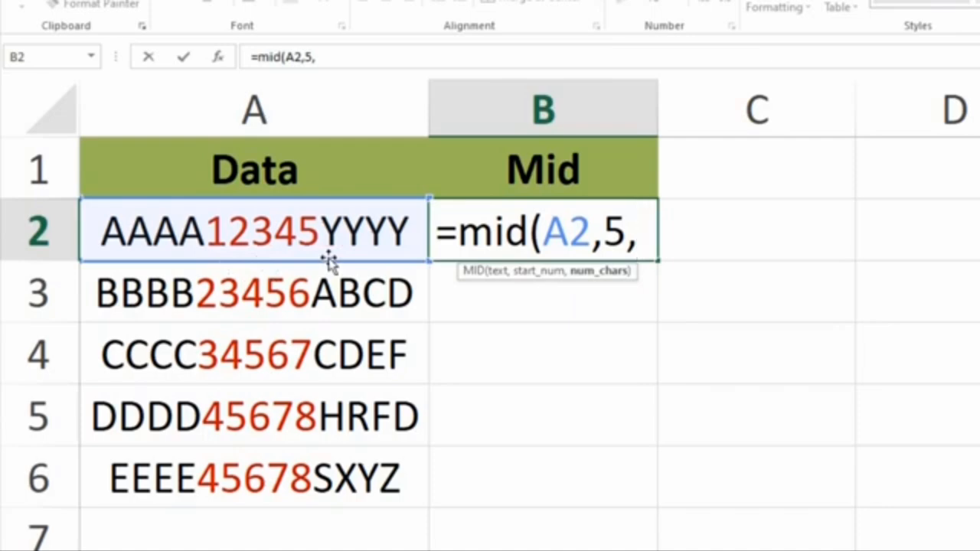
pyautogui.write('5)')
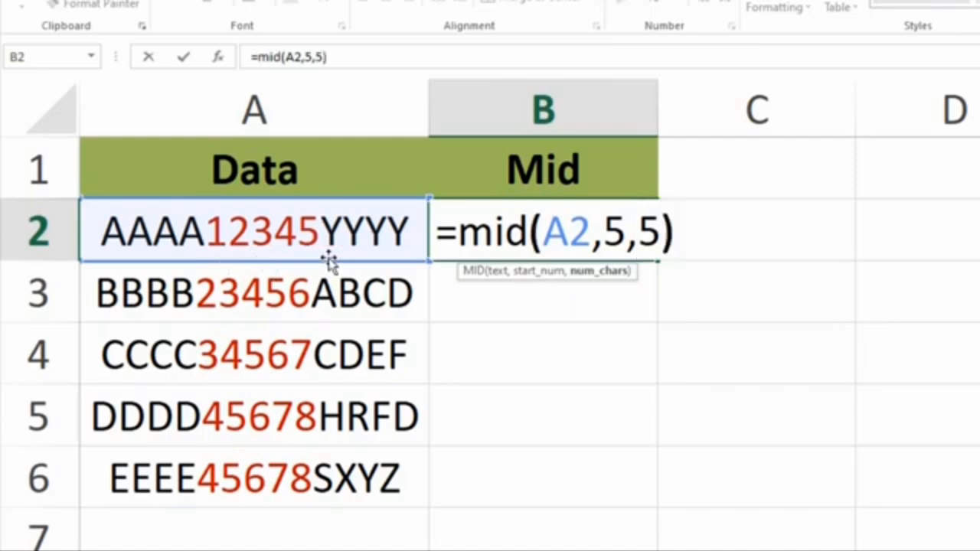
pyautogui.press('Return')
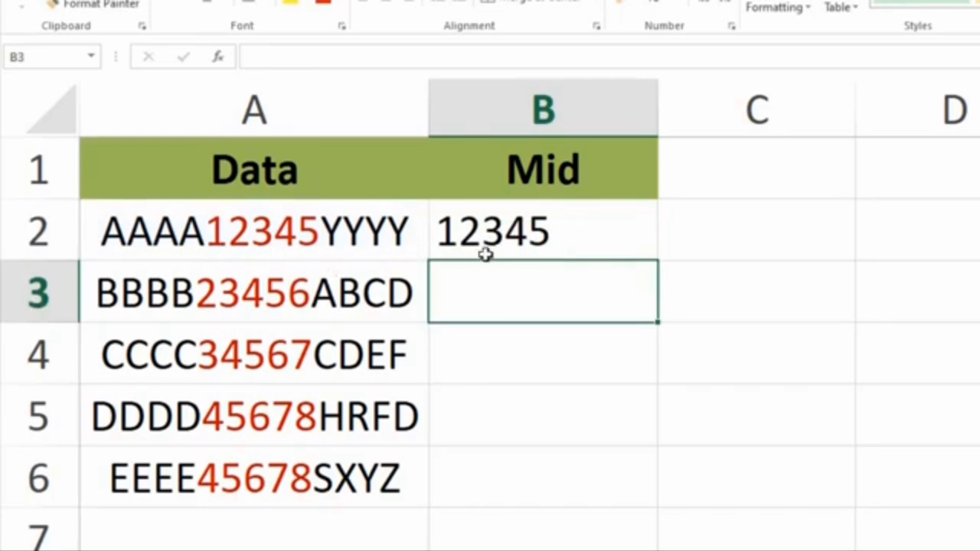
# Step: Copy the MID formula from B2 into B3:B6
pyautogui.click(514, 246)
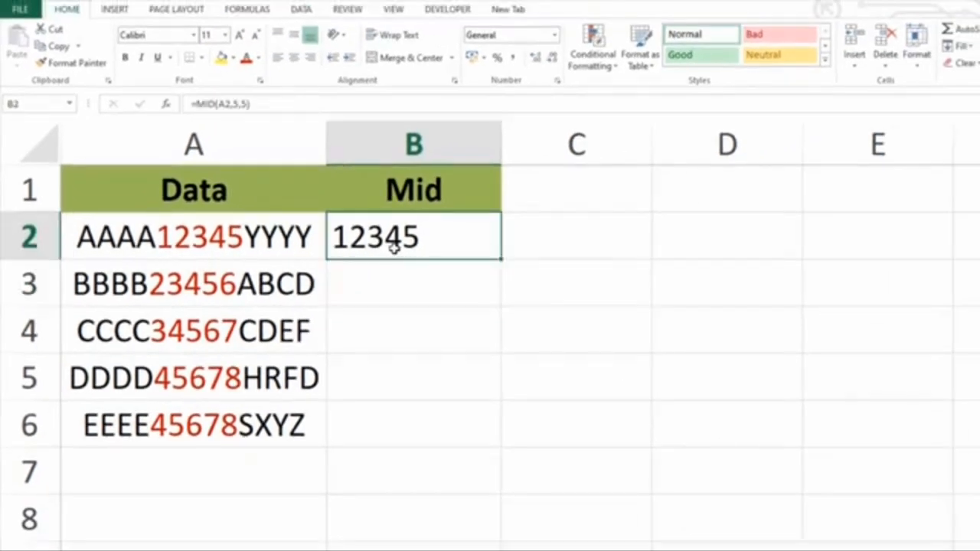
pyautogui.hotkey('ctrl', 'c')
pyautogui.press('Left')
pyautogui.hotkey('ctrl', 'Down')
pyautogui.press('Right')
pyautogui.hotkey('shift', 'Up')
pyautogui.hotkey('shift', 'Up')
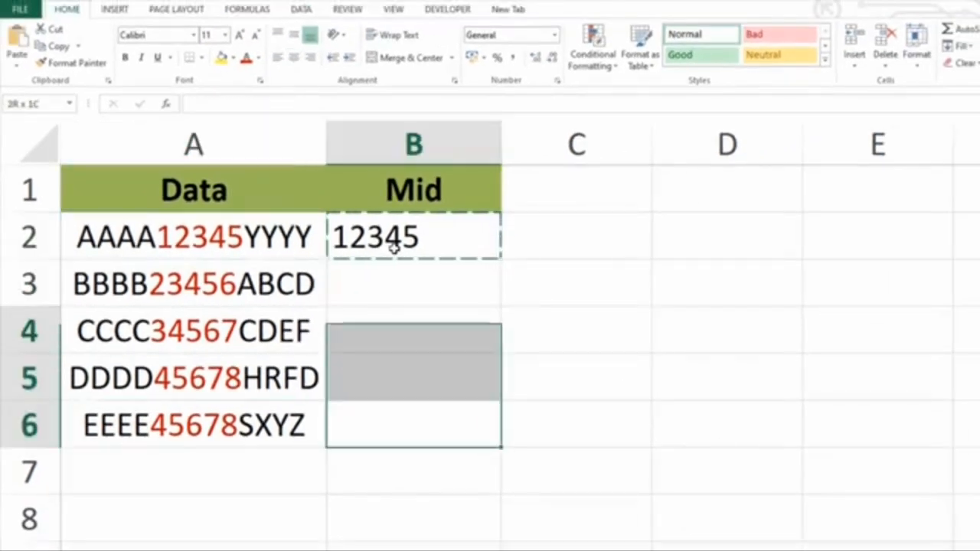
pyautogui.hotkey('shift', 'Up')
pyautogui.hotkey('ctrl', 'v')
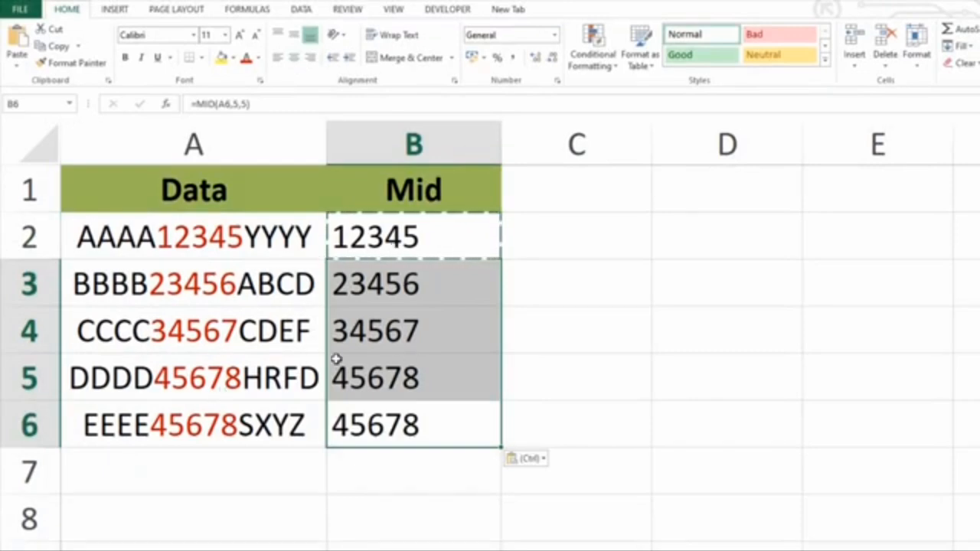
pyautogui.press('Return')
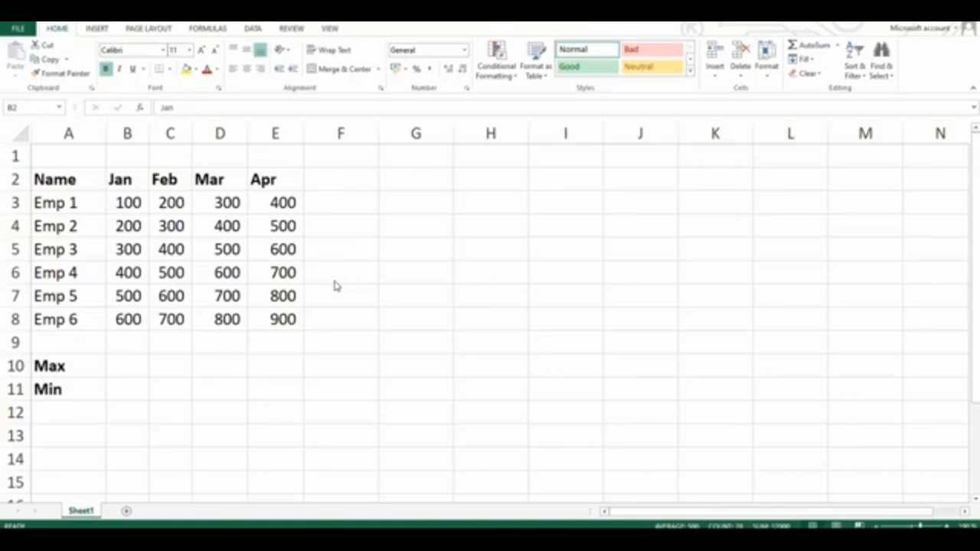
# Step: Examine the employee names in column A and the monthly figures for Jan to Apr in B2:E8
pyautogui.click(66, 180)
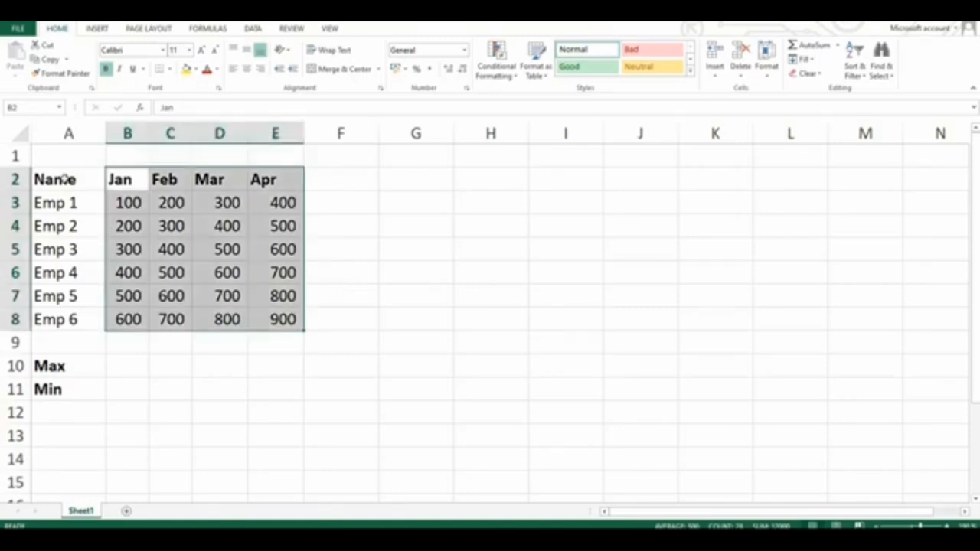
pyautogui.moveTo(63, 179); pyautogui.dragTo(74, 320)
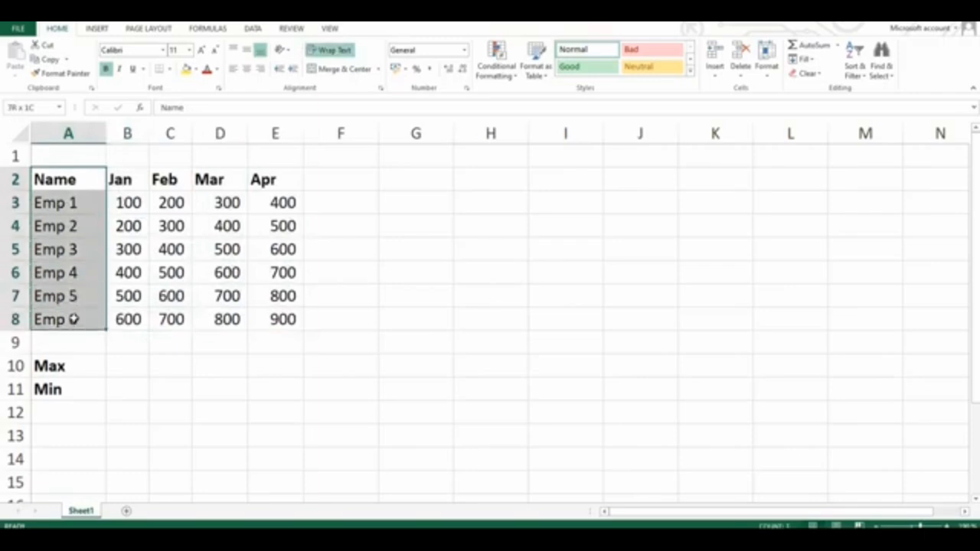
pyautogui.moveTo(124, 180); pyautogui.dragTo(274, 313)
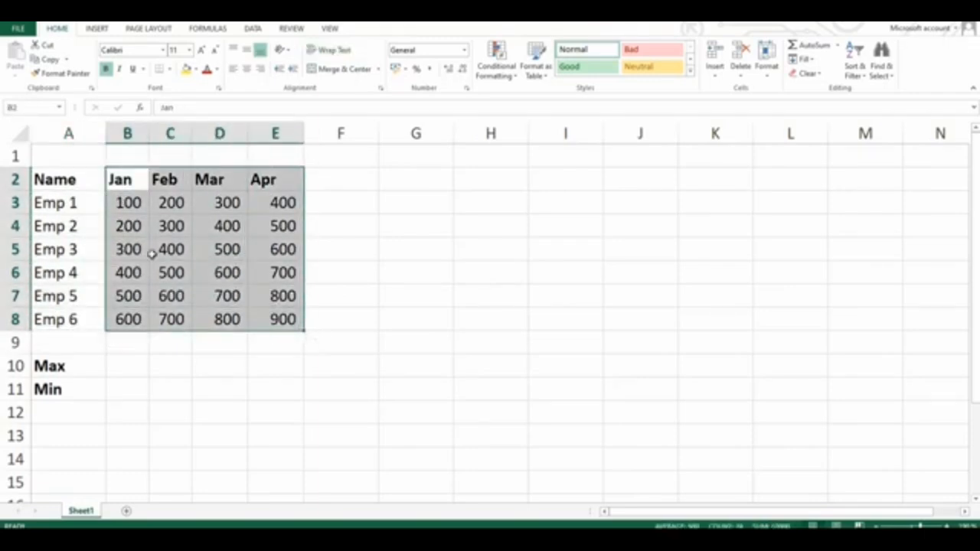
pyautogui.moveTo(122, 184); pyautogui.dragTo(120, 315)
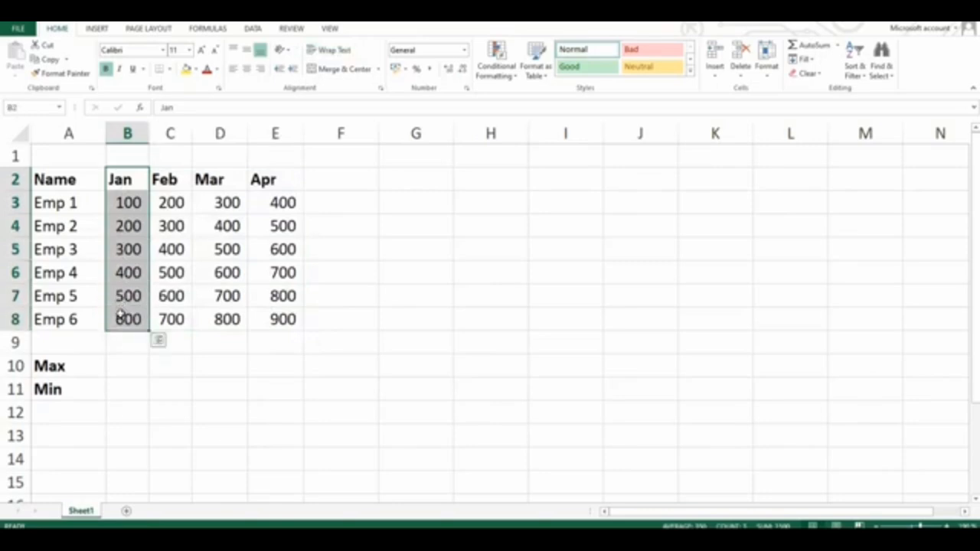
# Step: Enter =MAX(B3:B8) in B10 to find the highest January figure
pyautogui.click(69, 368)
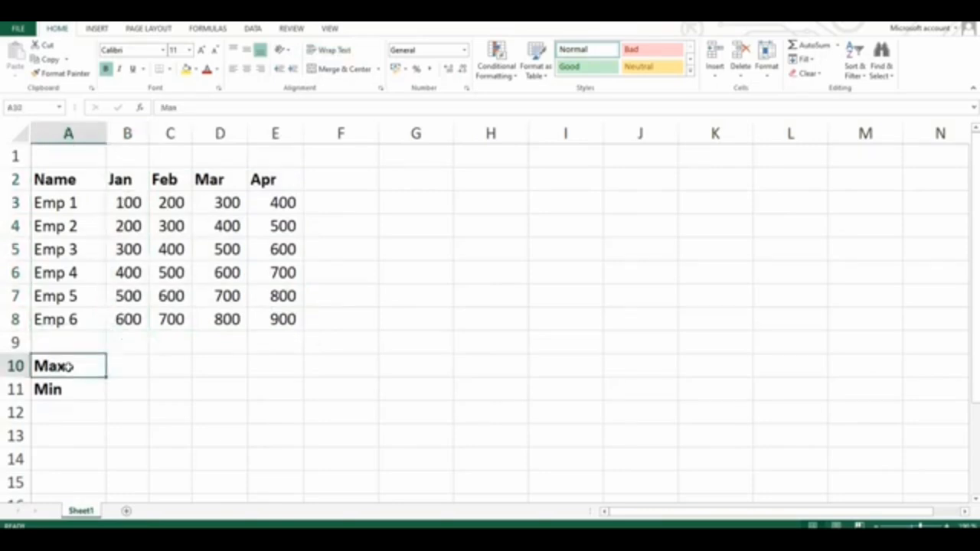
pyautogui.click(124, 366)
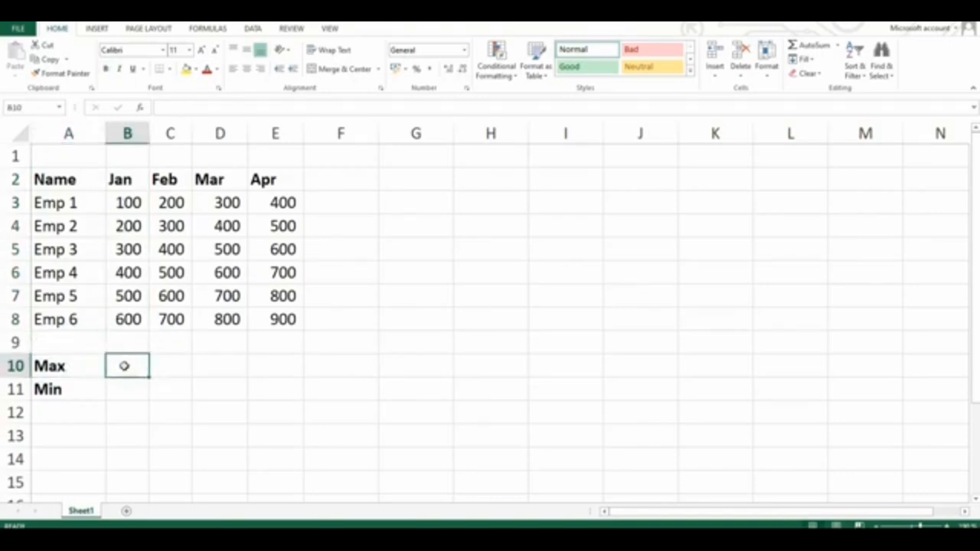
pyautogui.write('=')
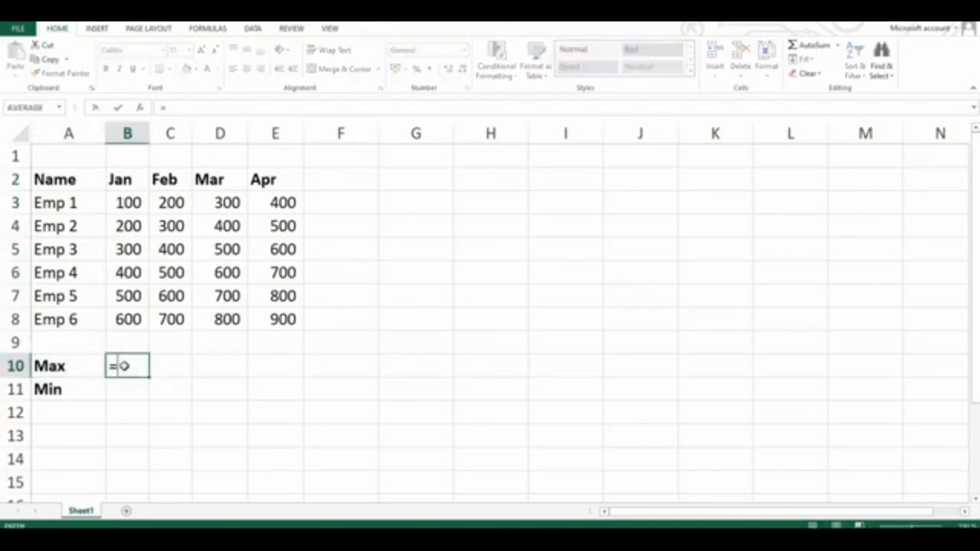
pyautogui.write('max')
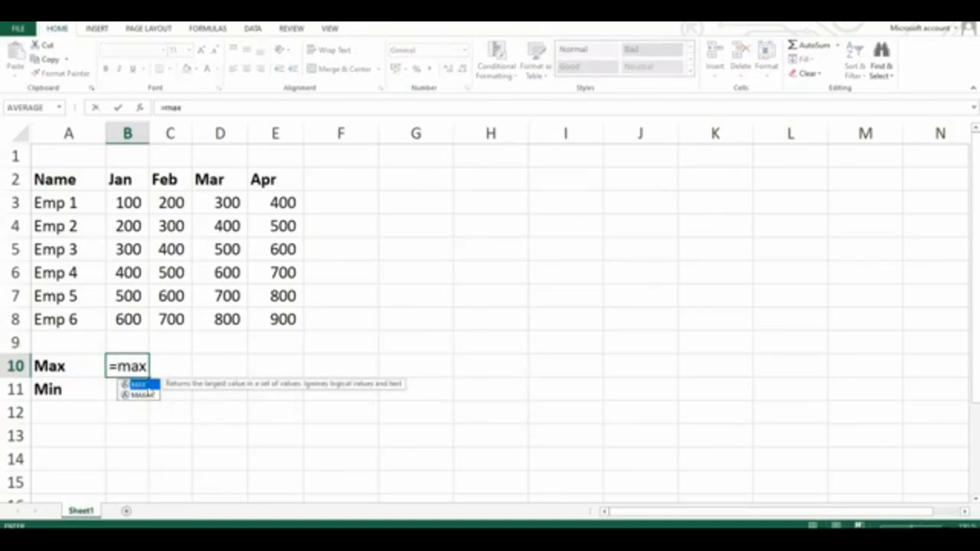
pyautogui.write('(')
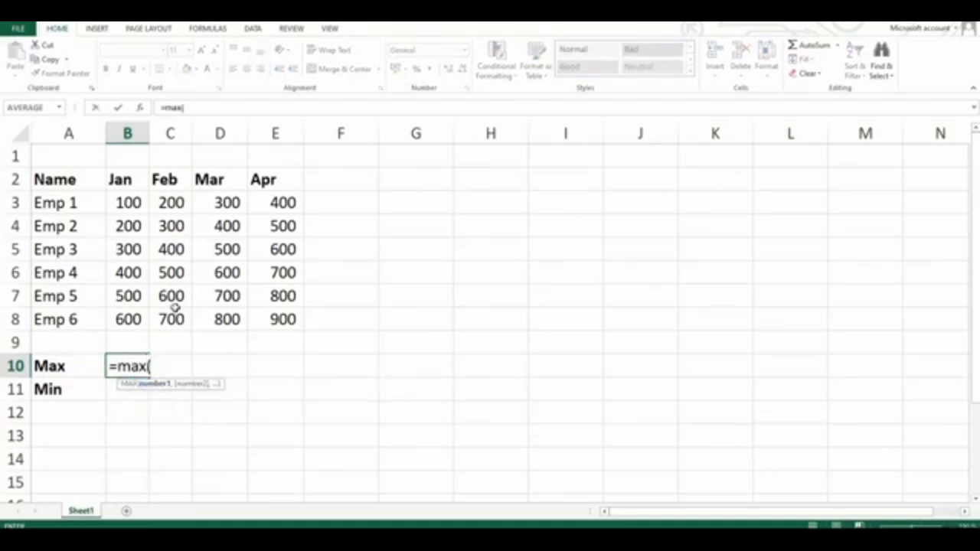
pyautogui.moveTo(128, 202); pyautogui.dragTo(128, 316)
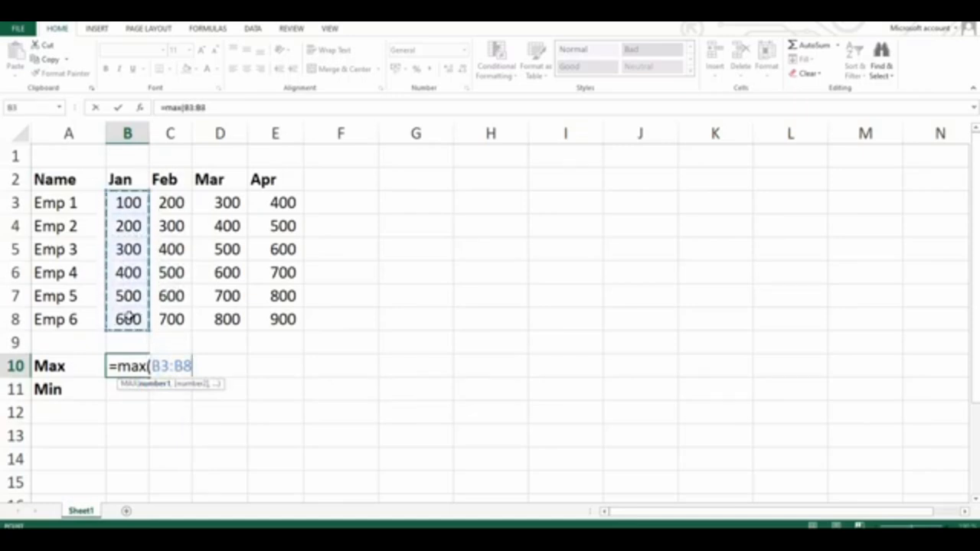
pyautogui.press('Return')
pyautogui.press('Up')
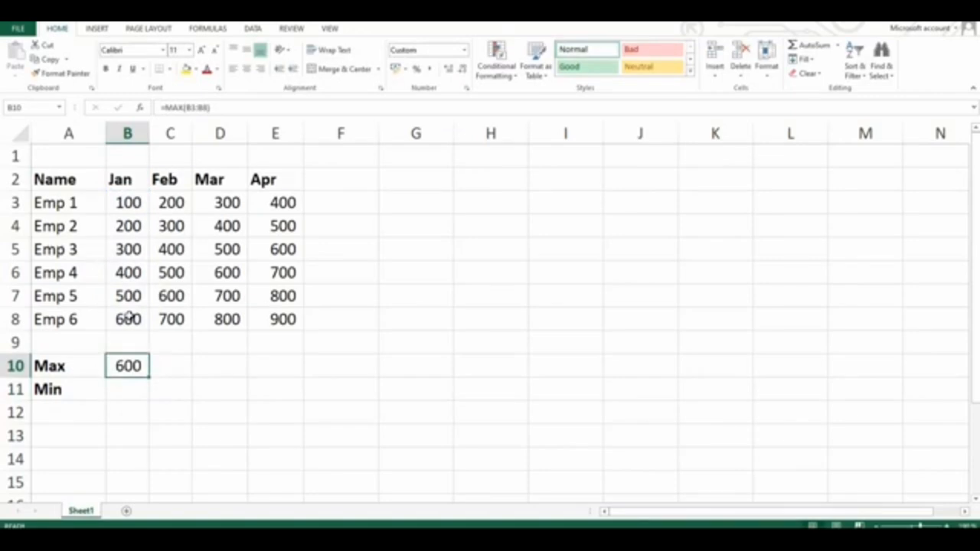
# Step: Copy the MAX formula from B10 into C10:E10 for Feb to Apr
pyautogui.moveTo(129, 204); pyautogui.dragTo(138, 317)
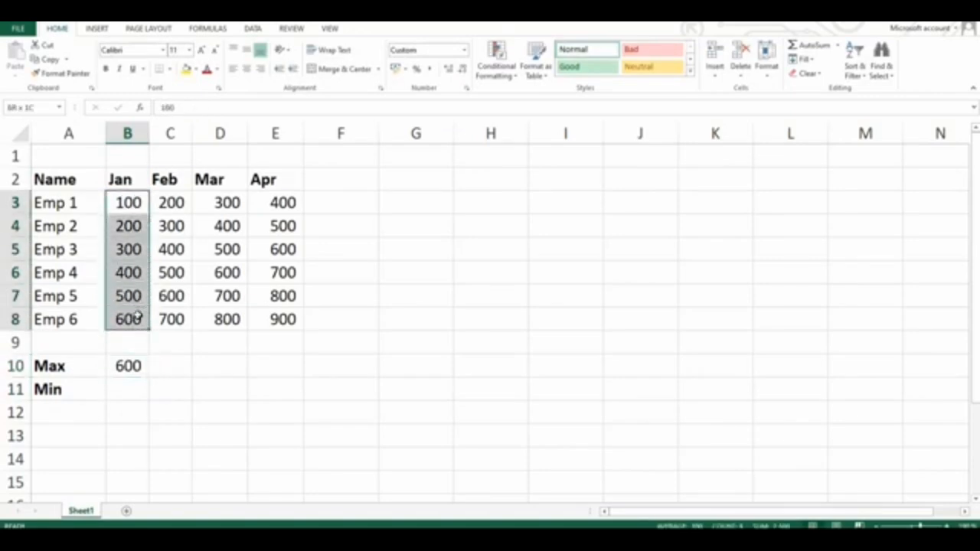
pyautogui.click(128, 366)
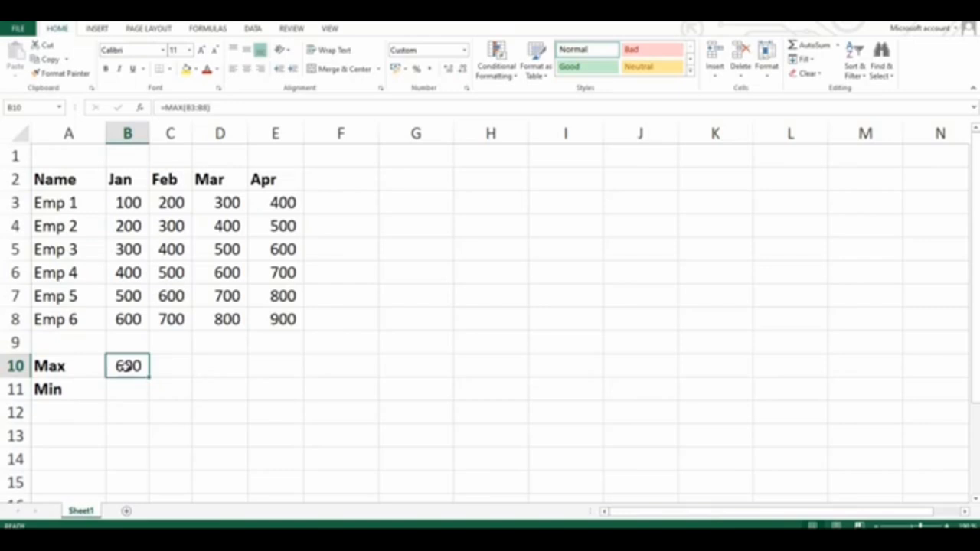
pyautogui.hotkey('ctrl', 'c')
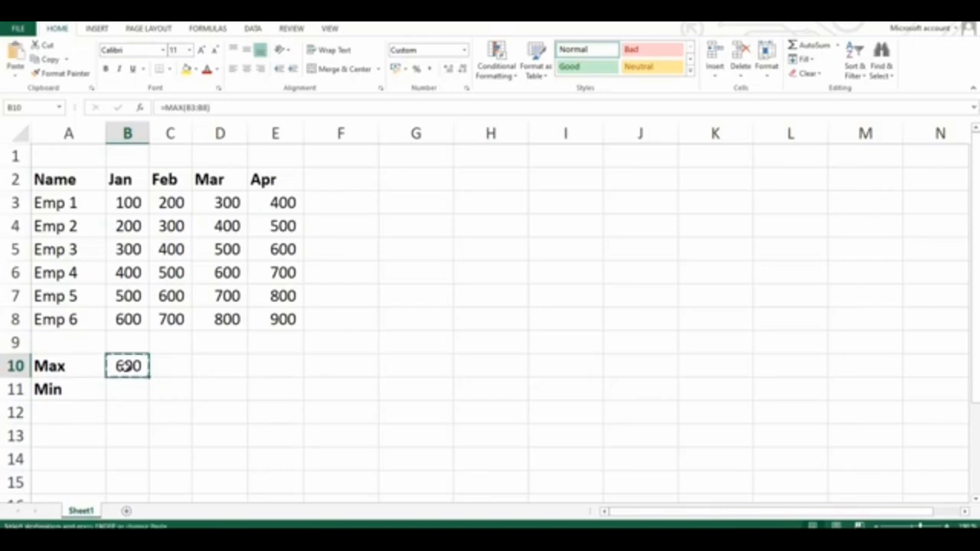
pyautogui.press('Right')
pyautogui.hotkey('shift', 'Right')
pyautogui.hotkey('shift', 'Right')
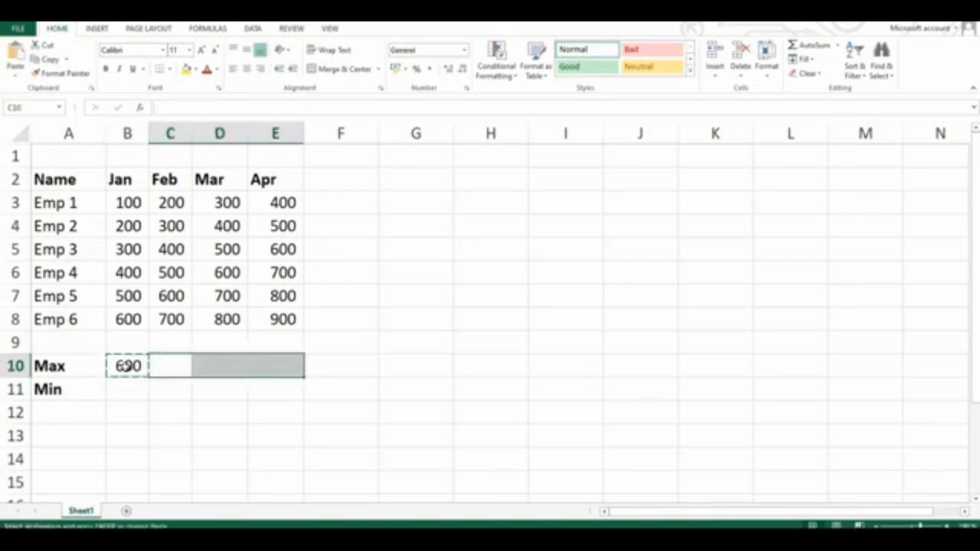
pyautogui.hotkey('ctrl', 'v')
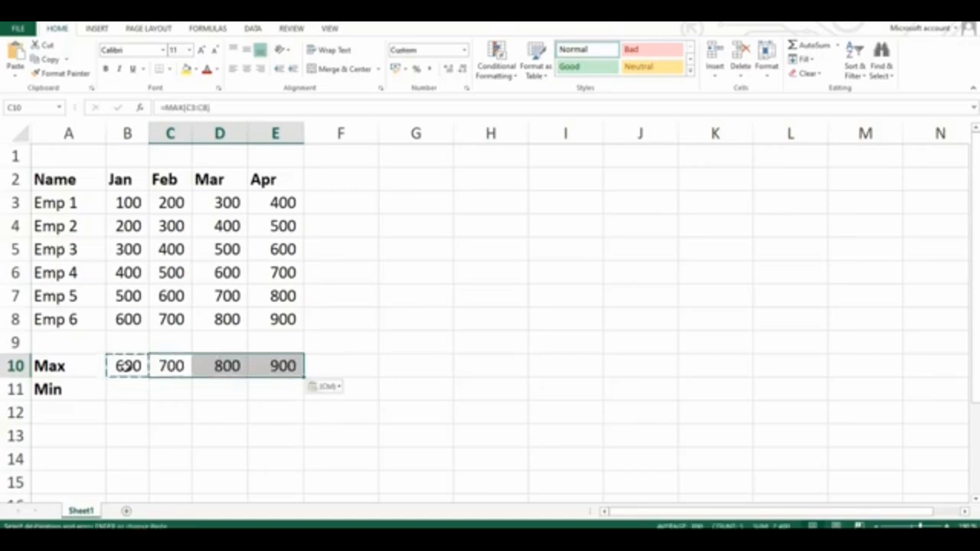
# Step: Enter =MIN(B3:B8) in B11 to find the lowest January figure
pyautogui.click(125, 381)
pyautogui.write('=min')
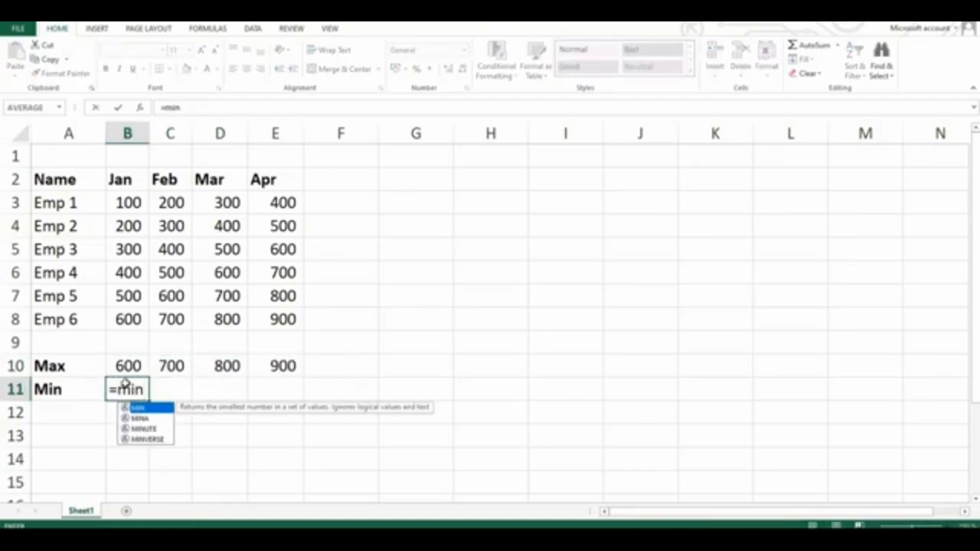
pyautogui.press('Tab')
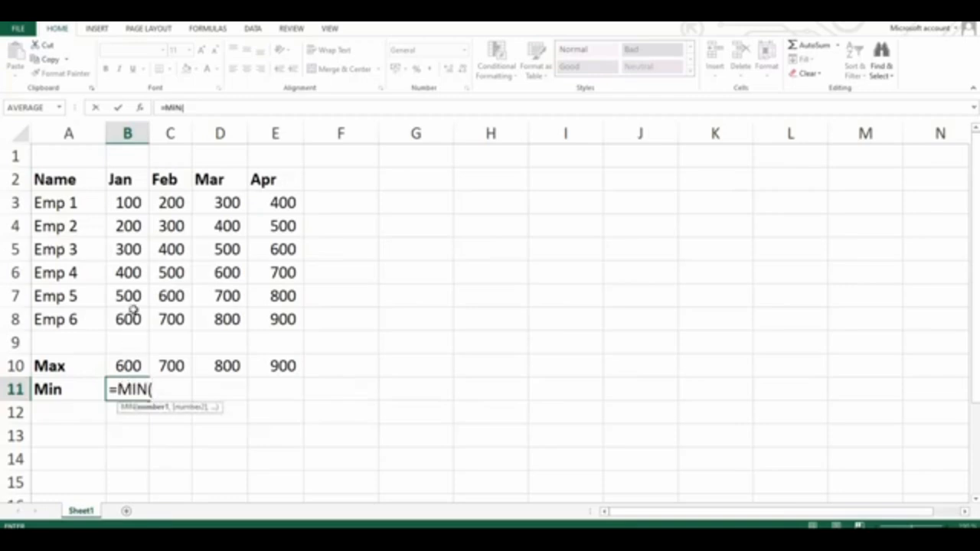
pyautogui.moveTo(125, 201); pyautogui.dragTo(131, 316)
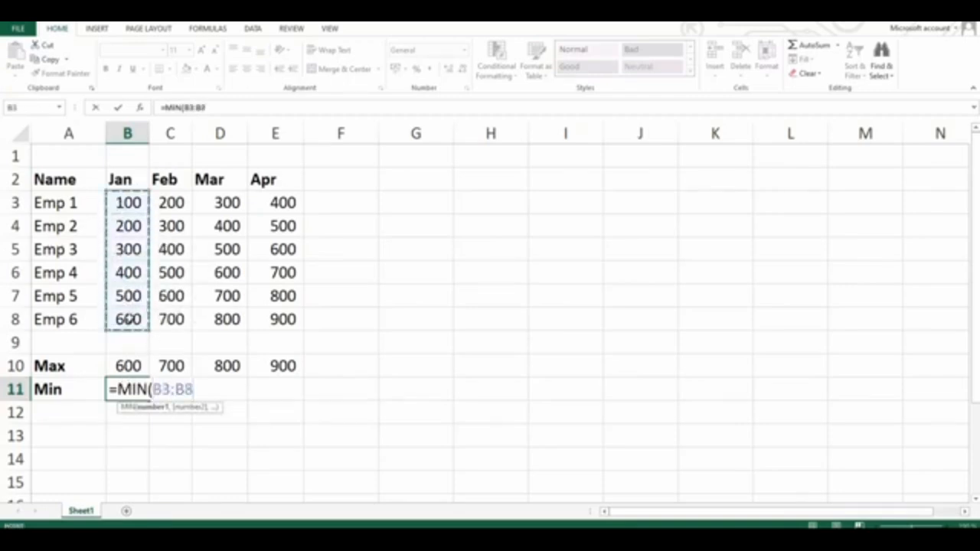
pyautogui.press('Return')
pyautogui.press('Up')
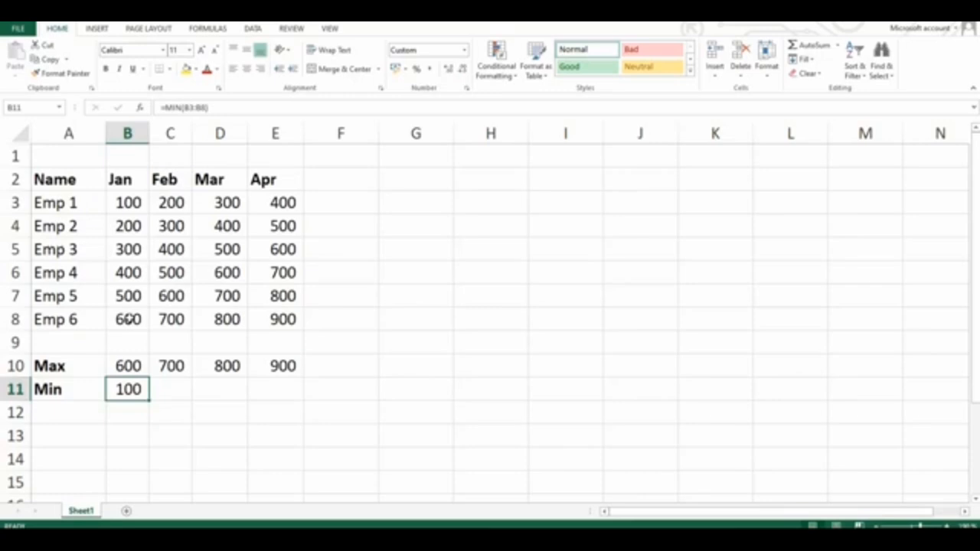
# Step: Copy the MIN formula from B11 into C11:E11 for Feb to Apr
pyautogui.hotkey('ctrl', 'c')
pyautogui.press('Right')
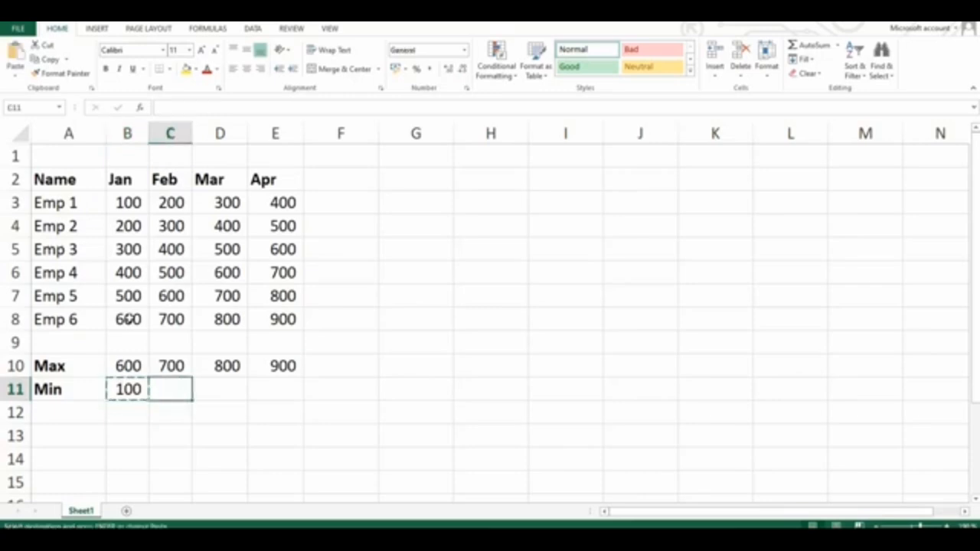
pyautogui.hotkey('shift', 'Right')
pyautogui.hotkey('shift', 'Right')
pyautogui.hotkey('ctrl', 'v')
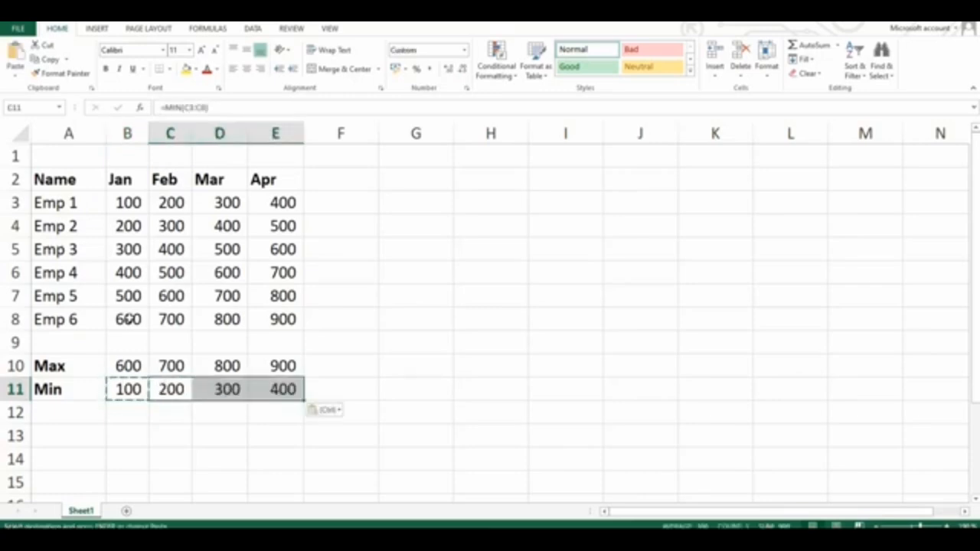